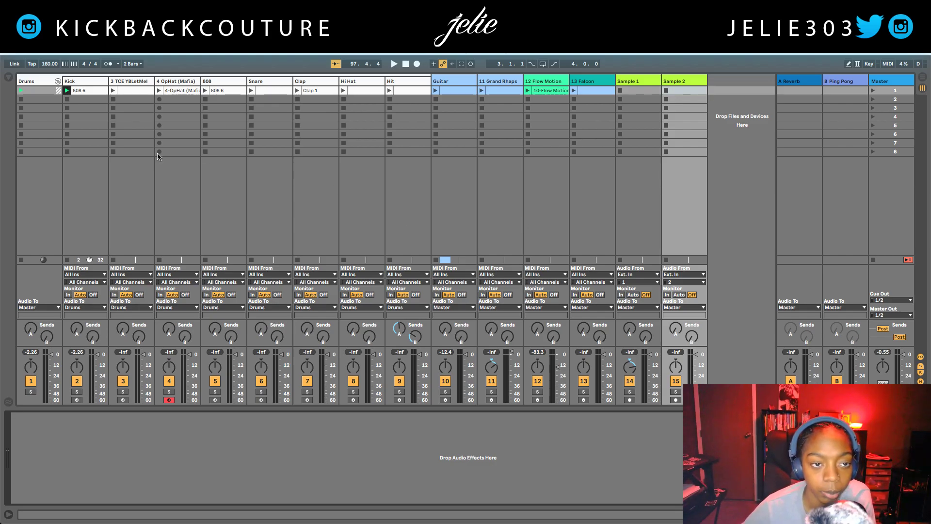
Select the Kick track and play the song in Arrangement view.
click(89, 84)
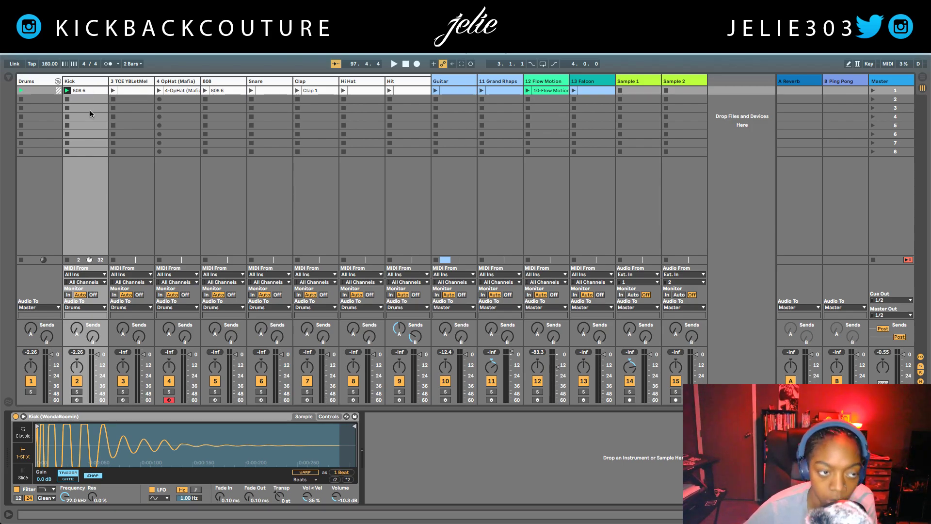
click(75, 82)
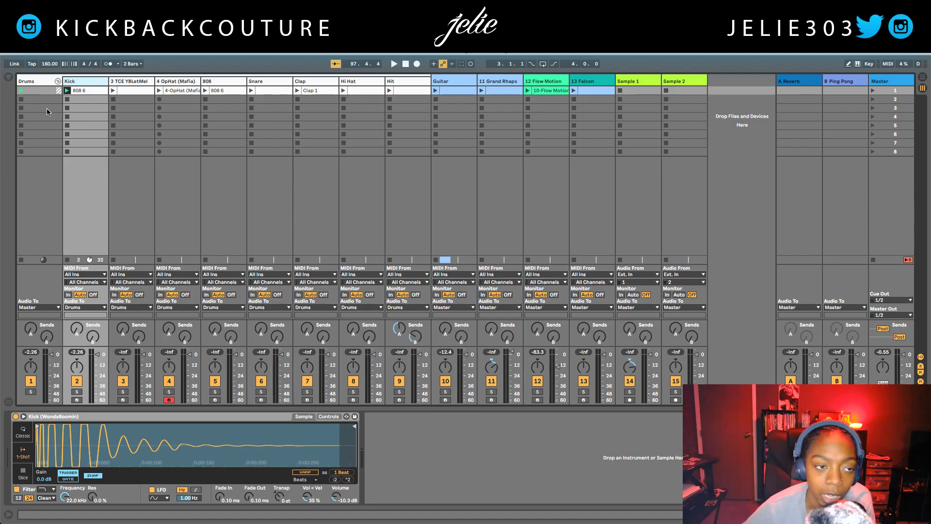
key(Tab)
key(space)
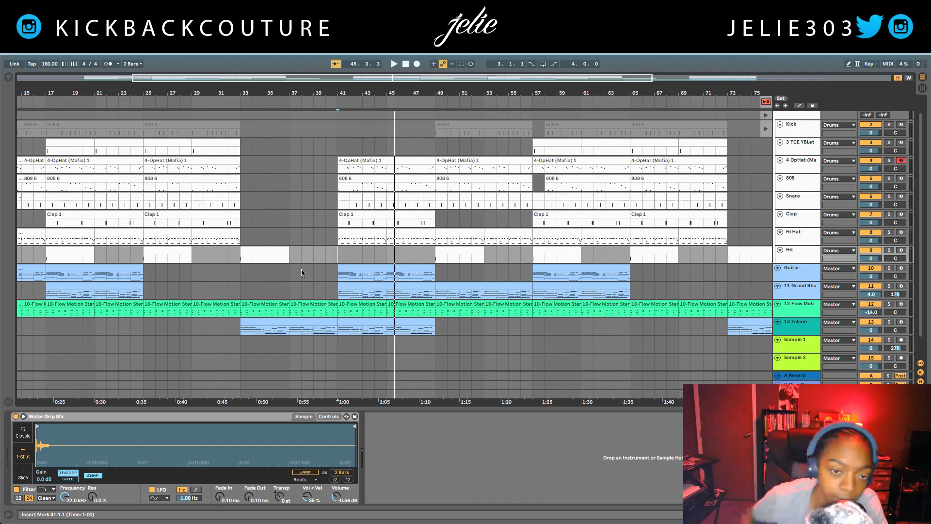
Loop the arrangement over the Guitar clip spanning bars 17 to 25.
scroll(251, 213, up, 1)
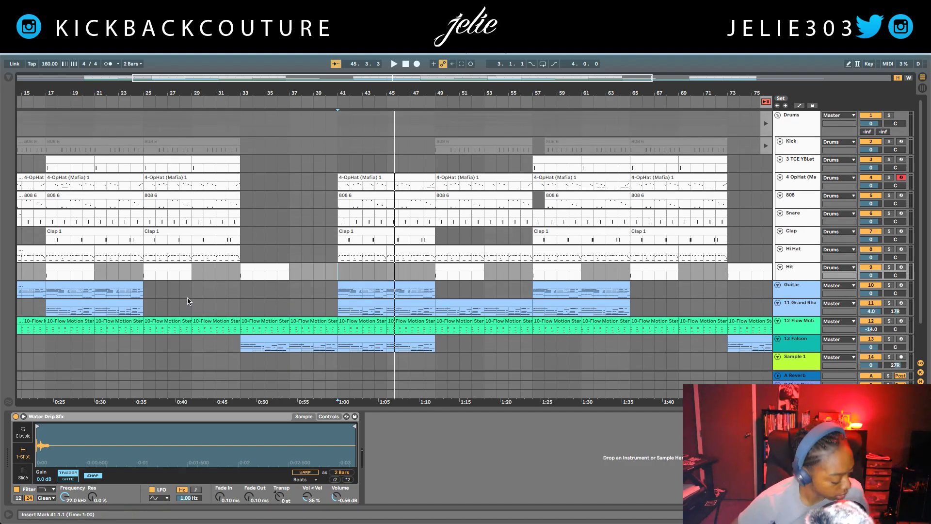
scroll(188, 301, left, 5)
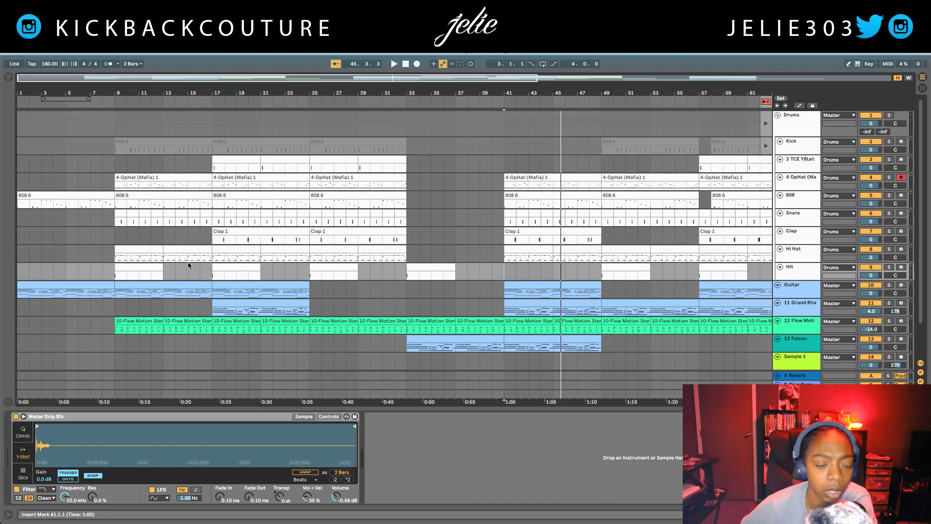
right_click(224, 288)
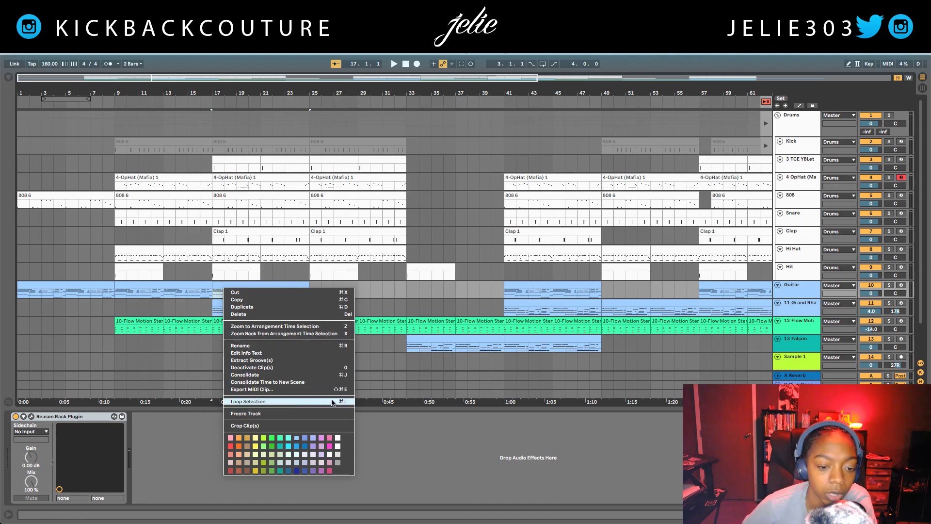
click(228, 280)
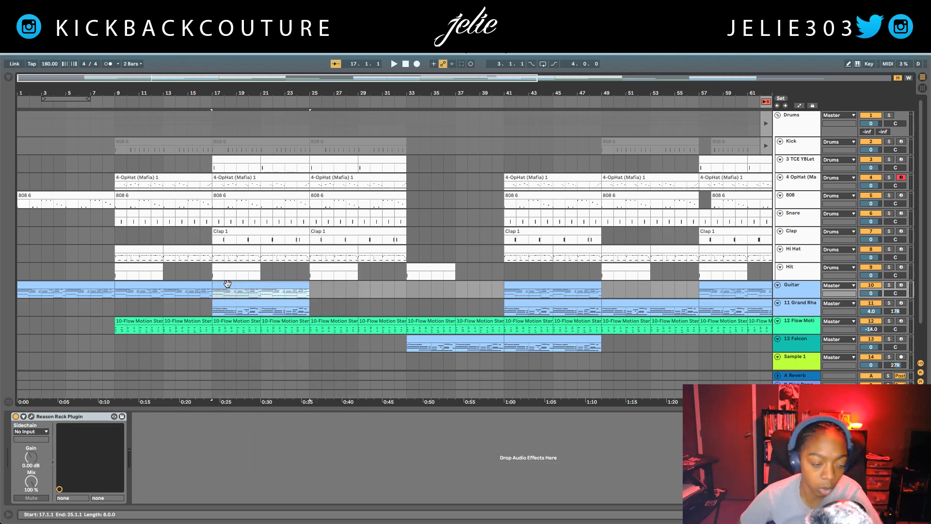
key(ctrl+l)
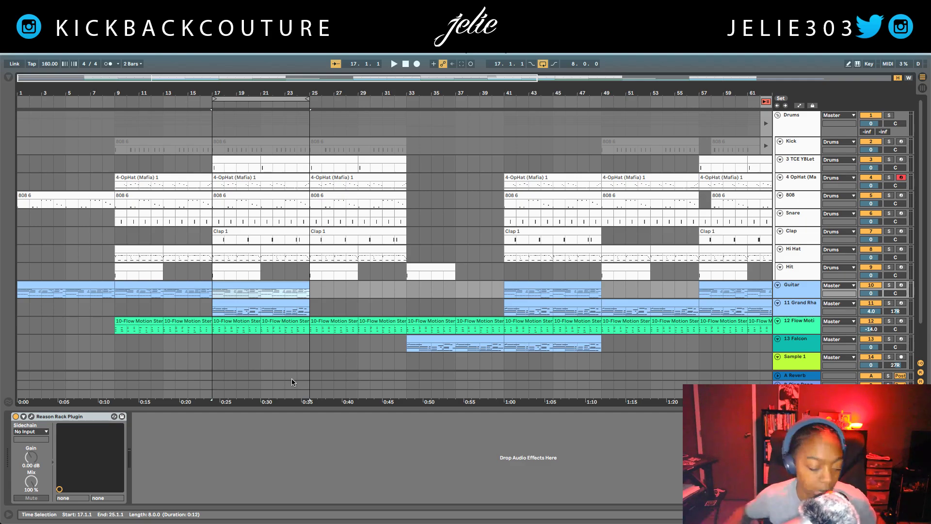
Return to Session view and mute tracks 3 to 15, keeping only the Drums group and Kick active.
key(Tab)
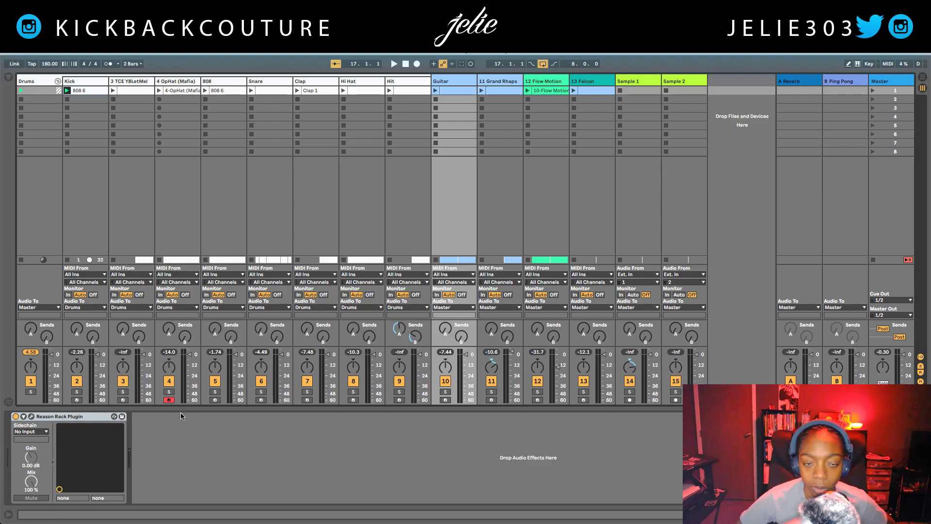
click(78, 393)
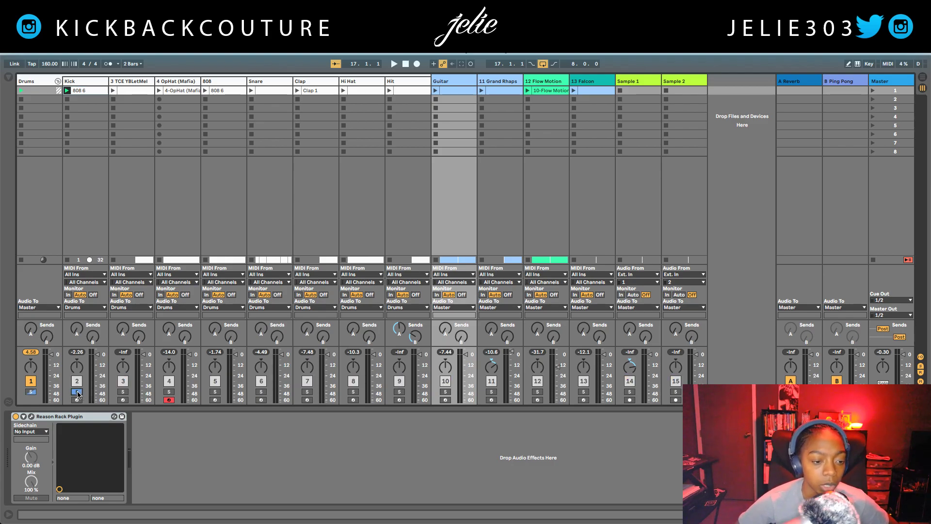
click(78, 392)
click(123, 381)
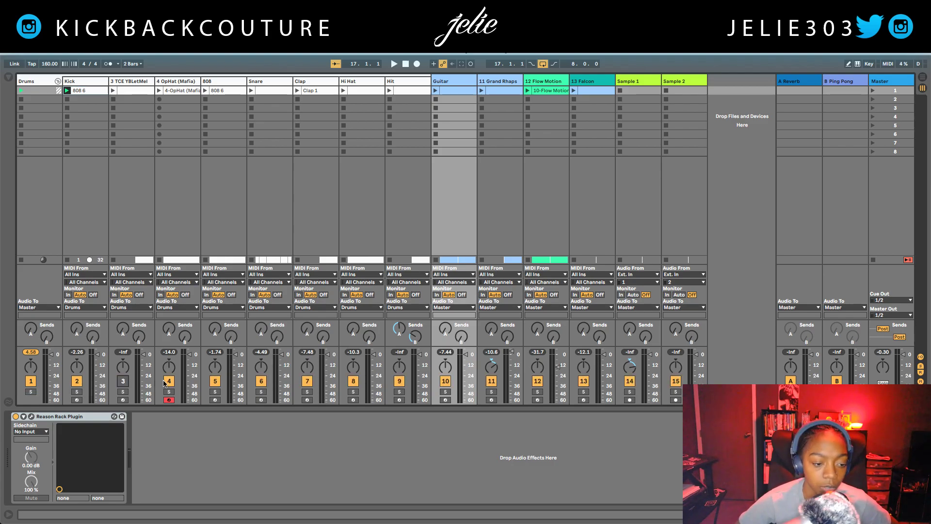
click(216, 382)
click(353, 381)
click(400, 383)
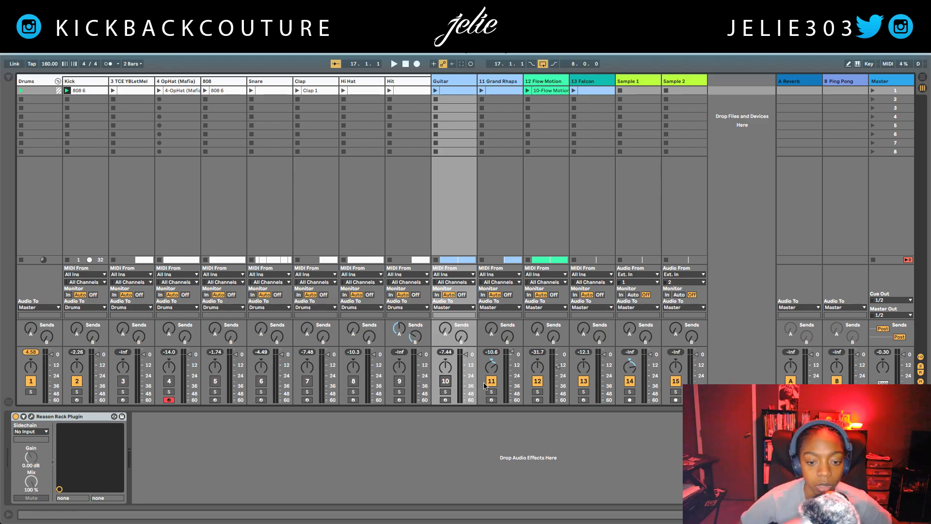
click(584, 382)
click(629, 382)
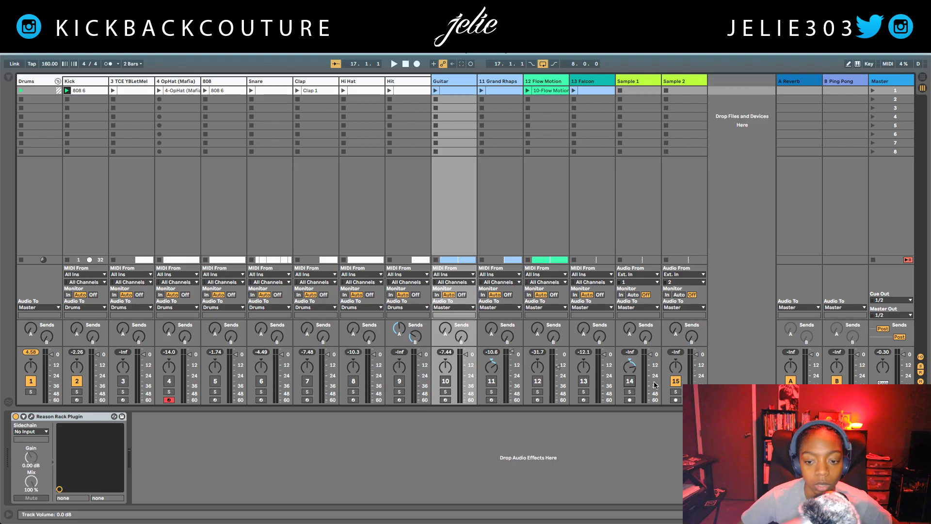
click(675, 382)
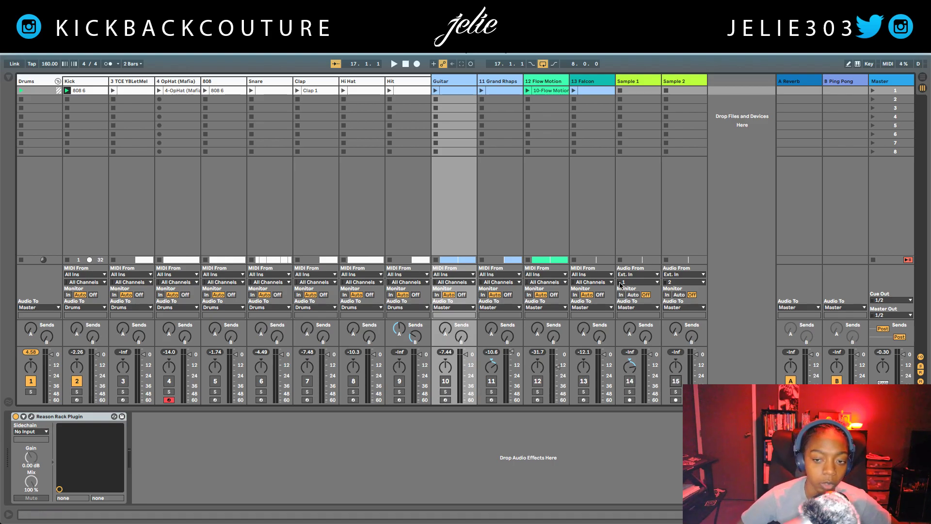
Delete the Sample 1 and Sample 2 tracks.
click(633, 81)
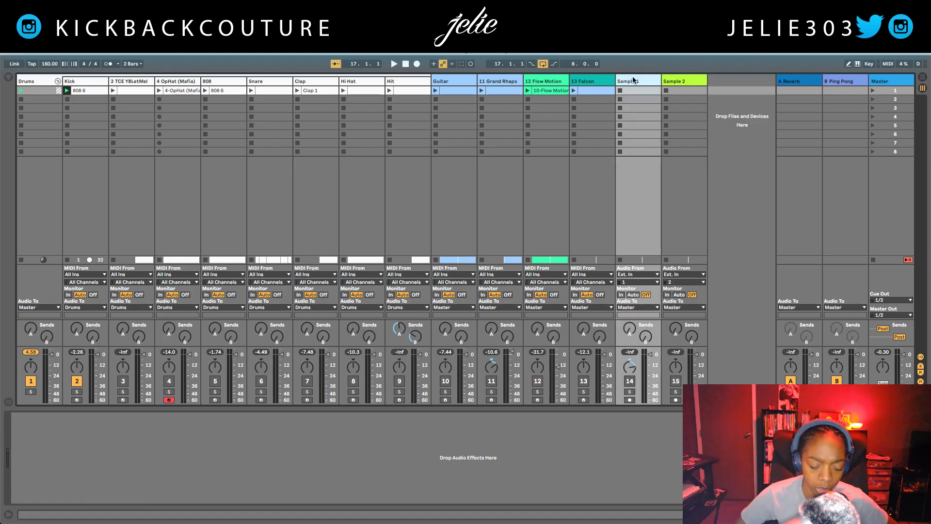
key(shift+Right)
key(Delete)
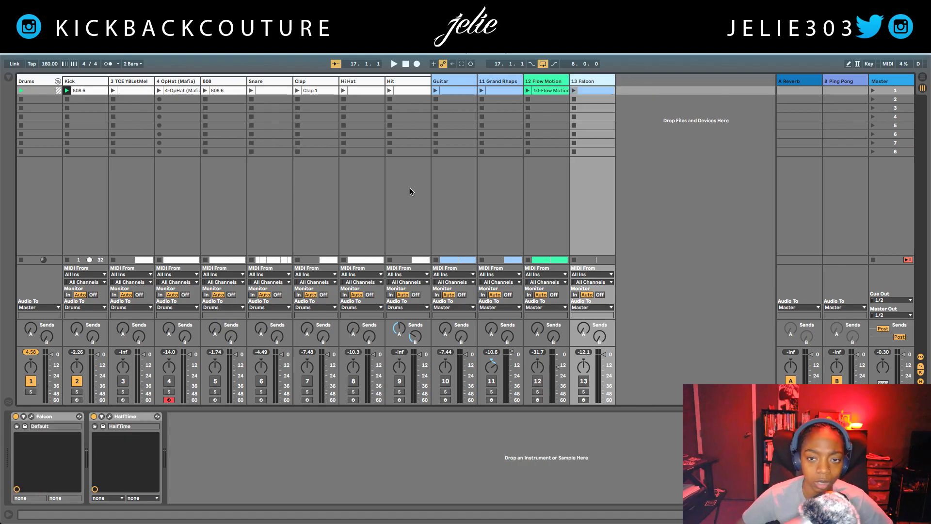
Solo the Kick track to audition it over the looped section, and leave track 3 muted.
click(123, 381)
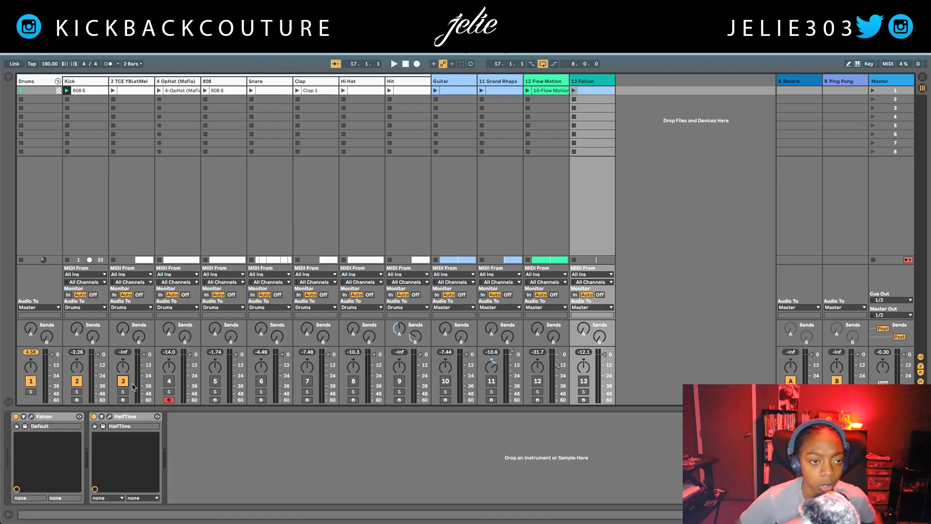
click(77, 392)
click(123, 392)
click(168, 391)
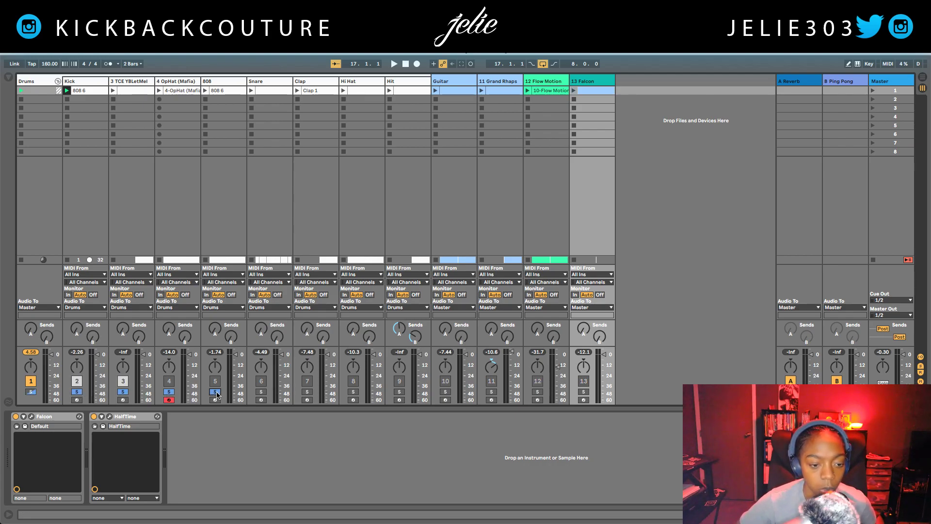
click(169, 391)
click(123, 391)
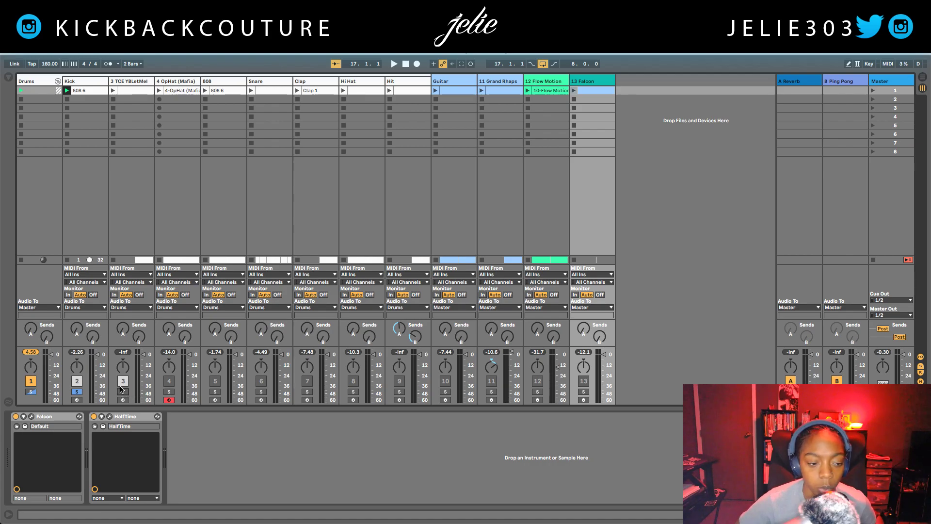
click(78, 83)
key(space)
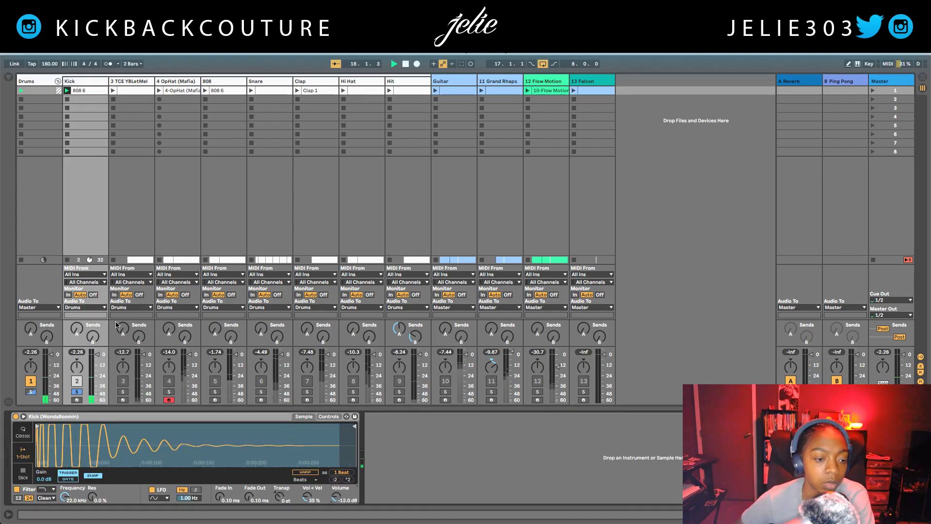
click(124, 381)
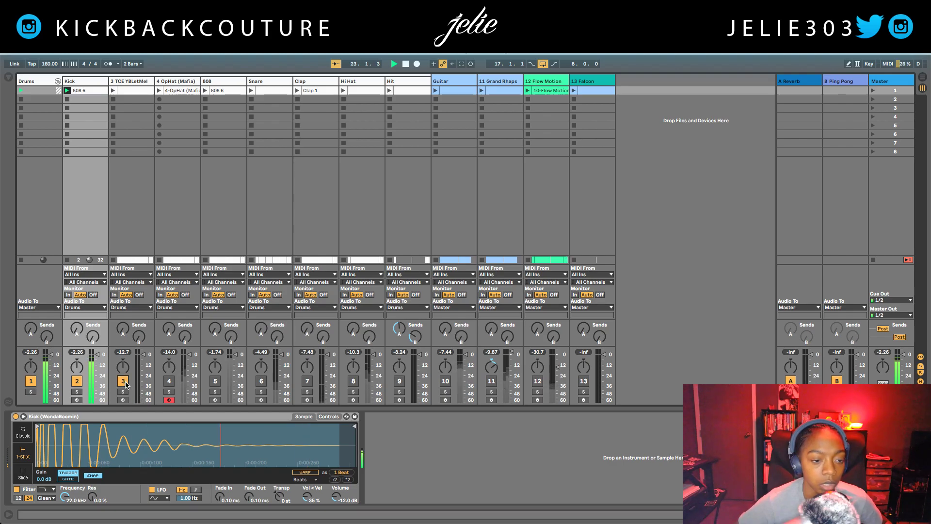
click(124, 382)
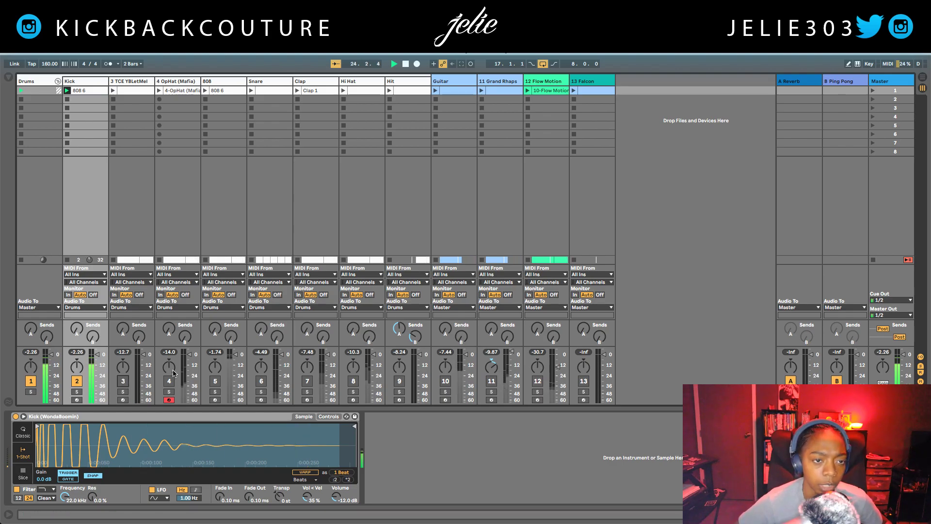
Move the 808 track directly after the Kick track and unmute it.
click(214, 178)
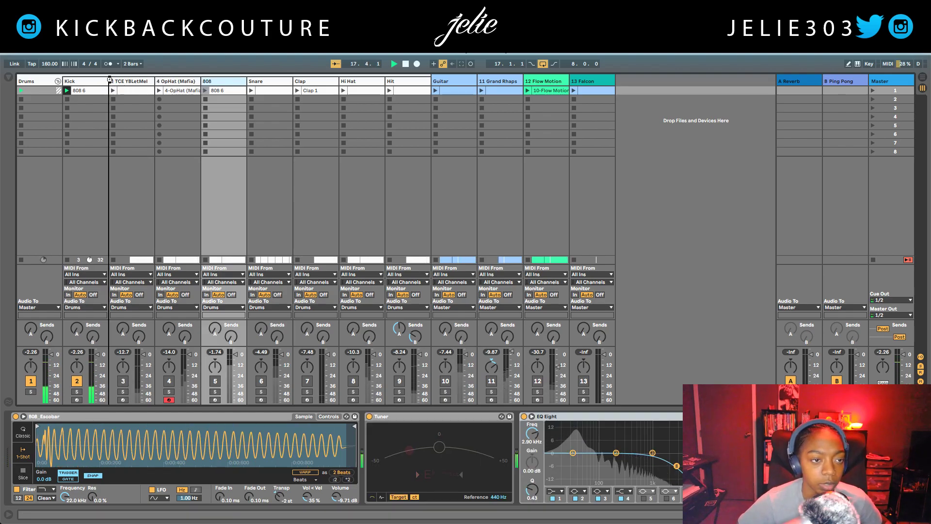
drag(110, 80, 110, 80)
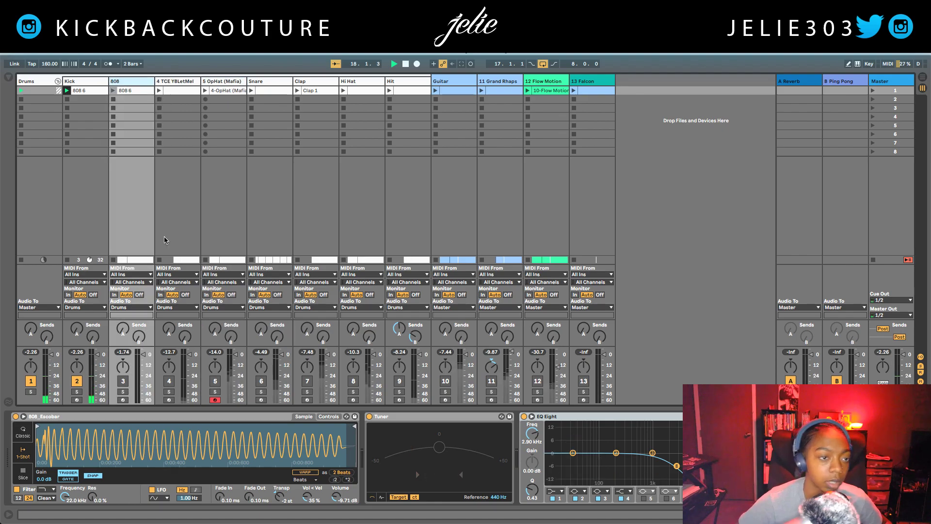
click(125, 381)
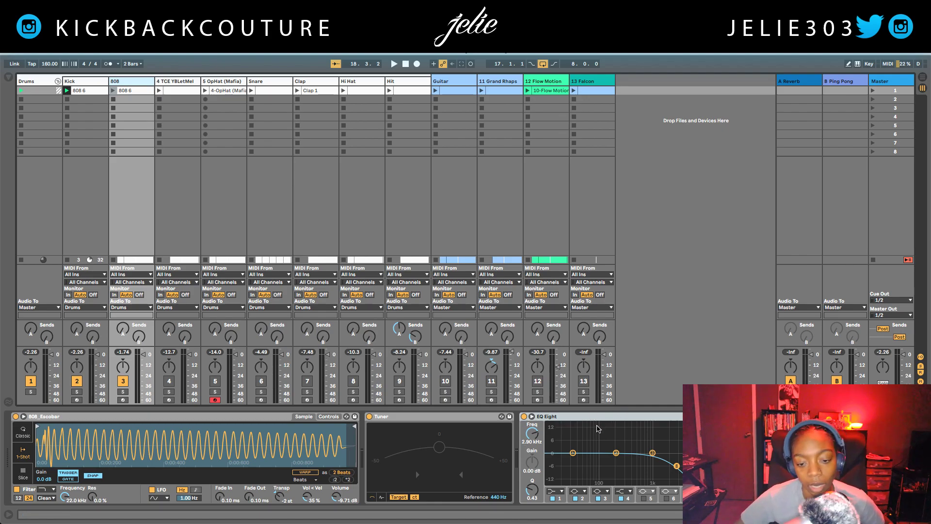
Locate the Compressor among the built-in audio effects in the browser and look through its presets.
click(557, 420)
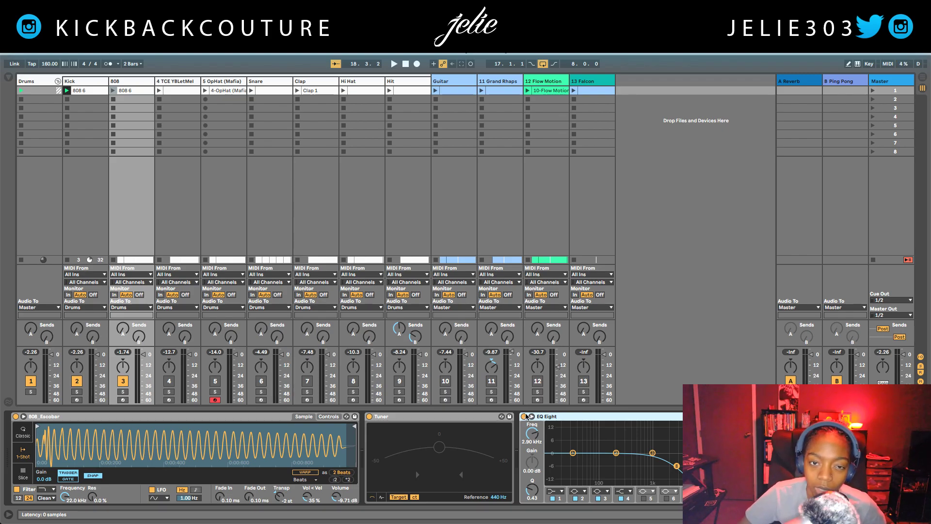
click(9, 77)
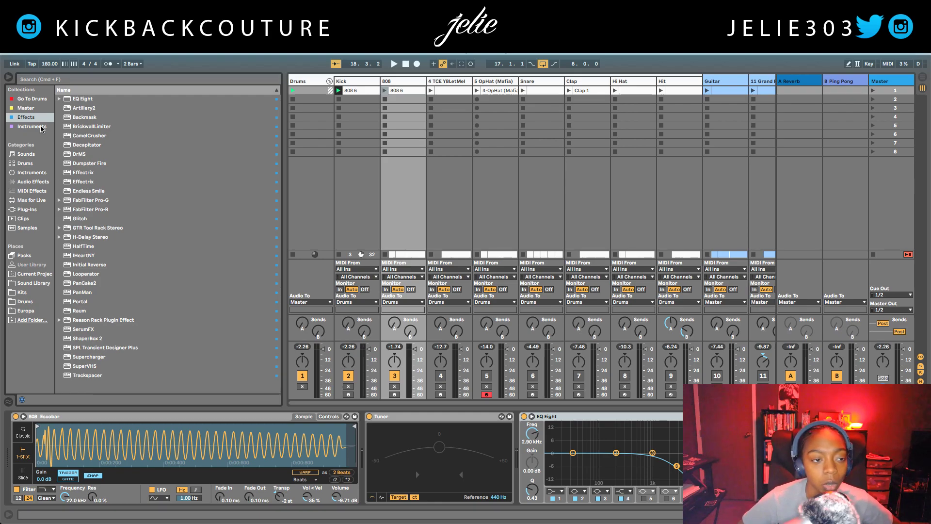
click(28, 209)
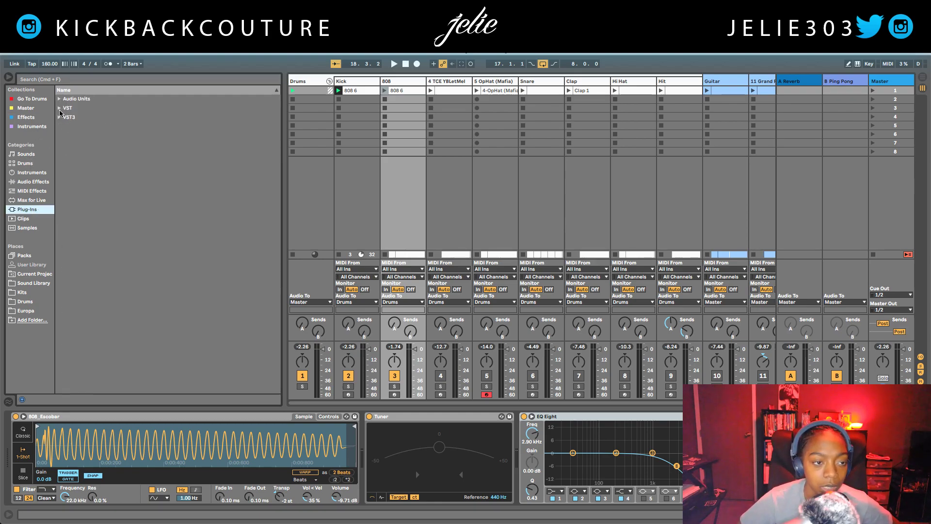
click(34, 182)
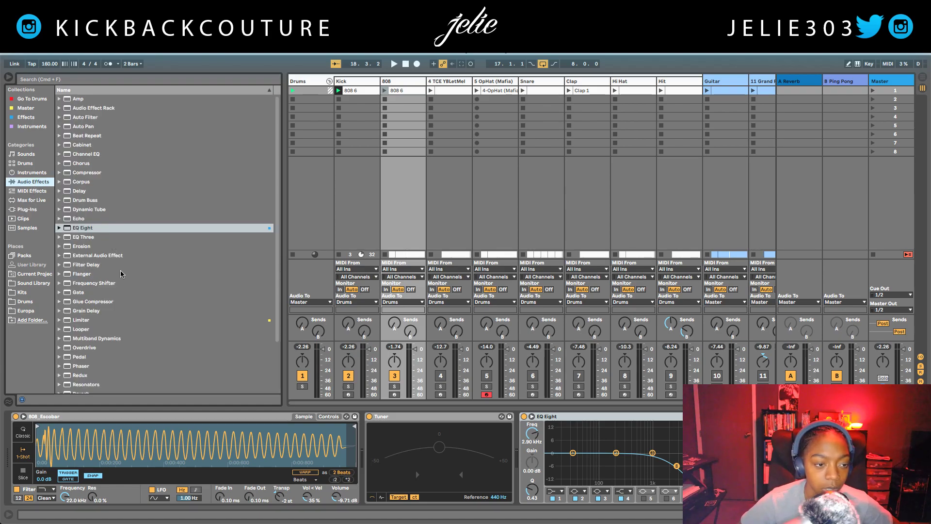
click(60, 173)
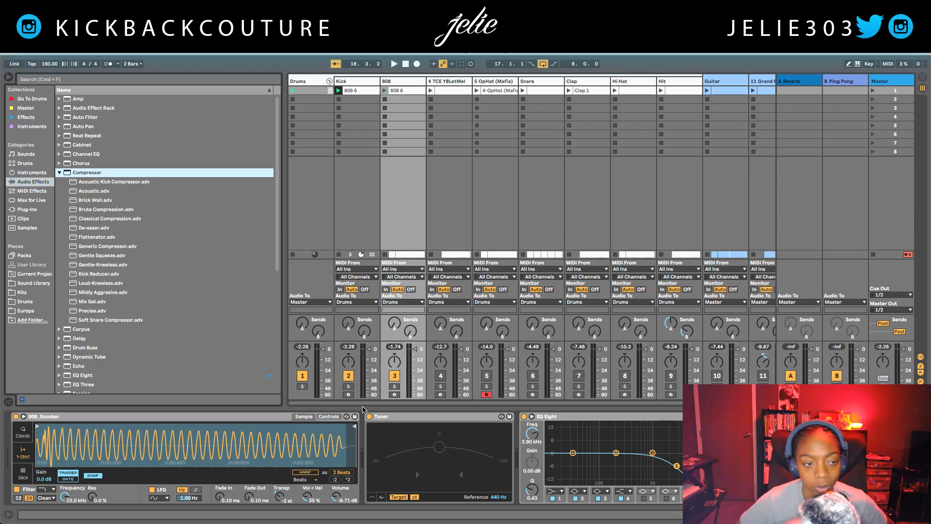
click(59, 173)
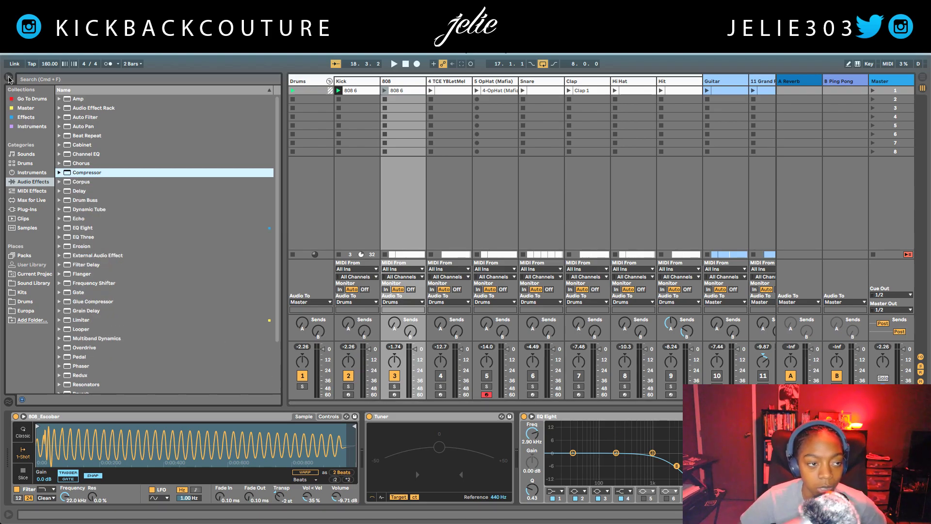
click(8, 77)
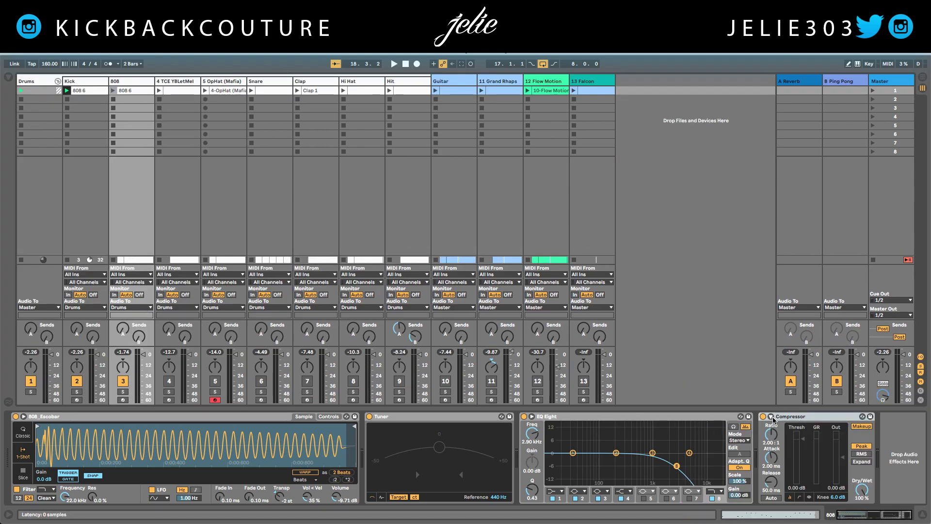
Enable sidechaining on the 808 track's Compressor and set its audio source to the Kick track.
click(764, 425)
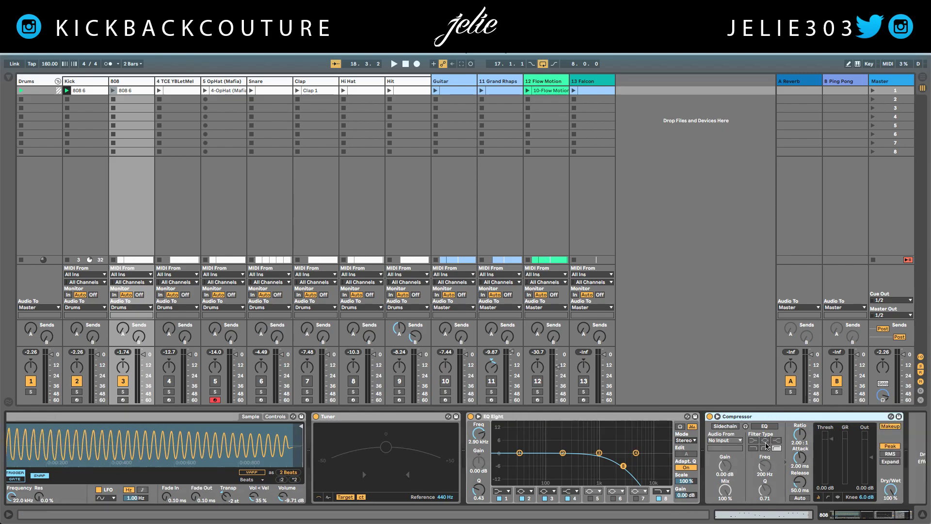
click(699, 426)
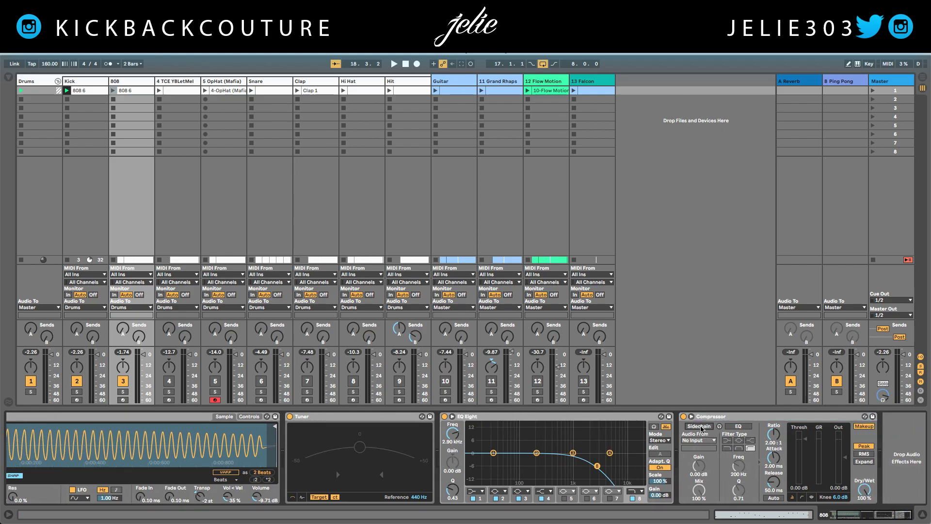
click(705, 438)
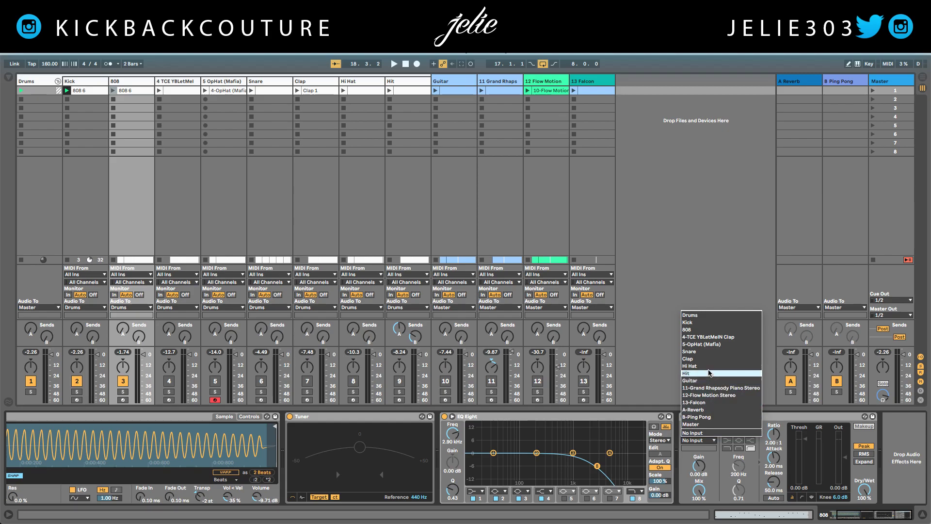
click(699, 328)
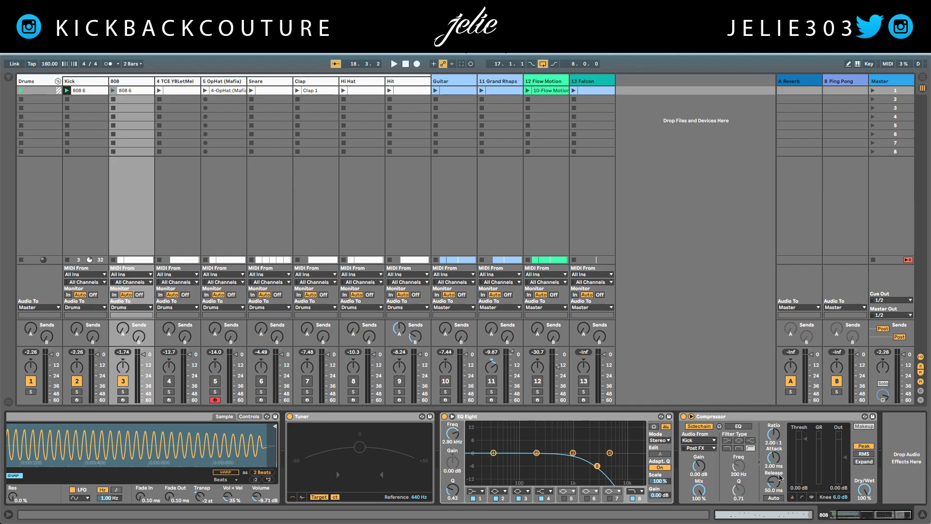
While auditioning the loop, lower the 808 sample's volume to about -20.6 dB and the Compressor threshold to about -16.4 dB.
key(space)
key(space)
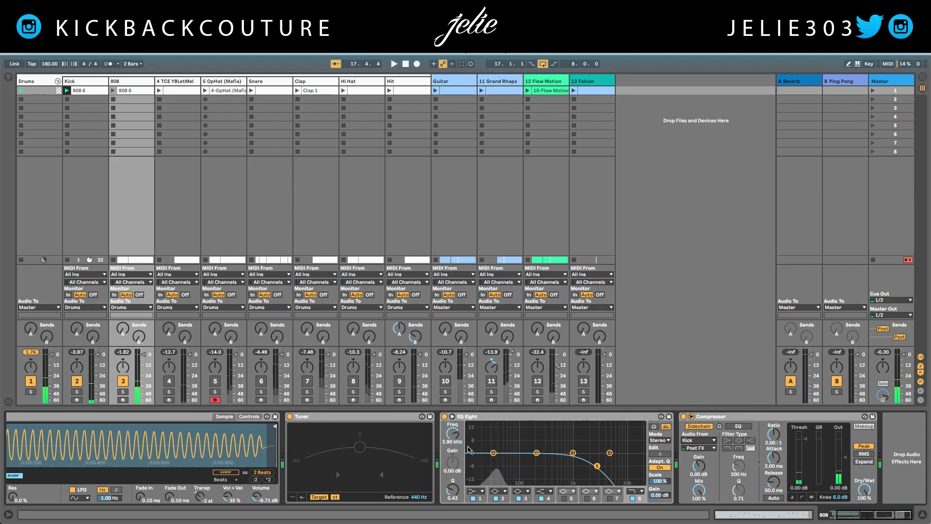
double_click(257, 497)
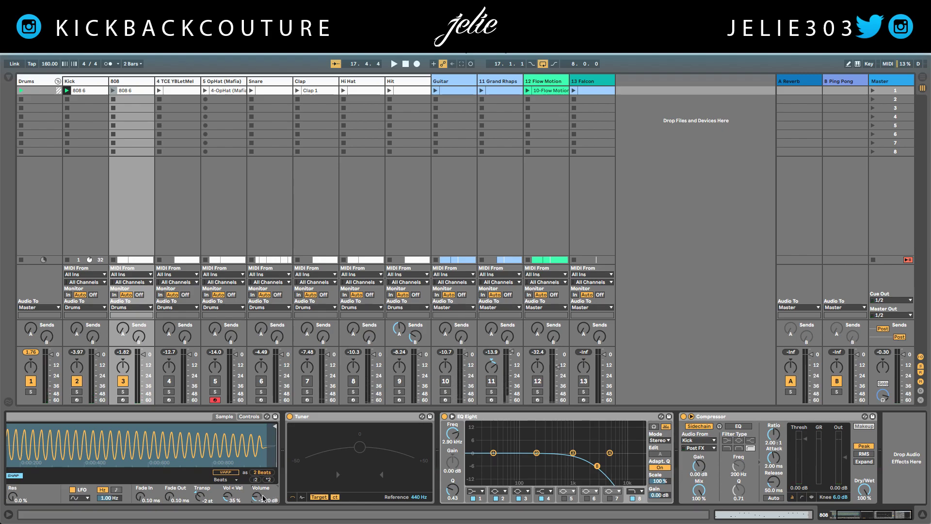
key(space)
drag(256, 497, 257, 507)
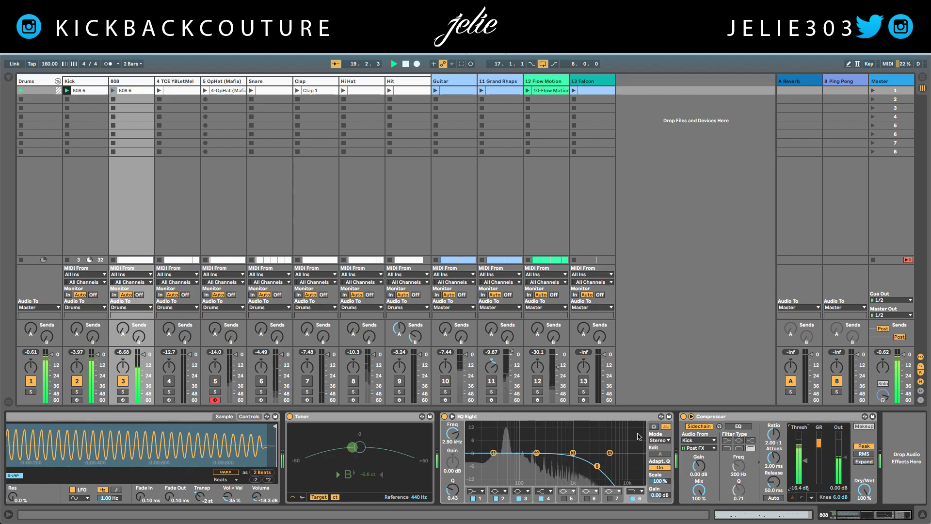
scroll(639, 436, left, 5)
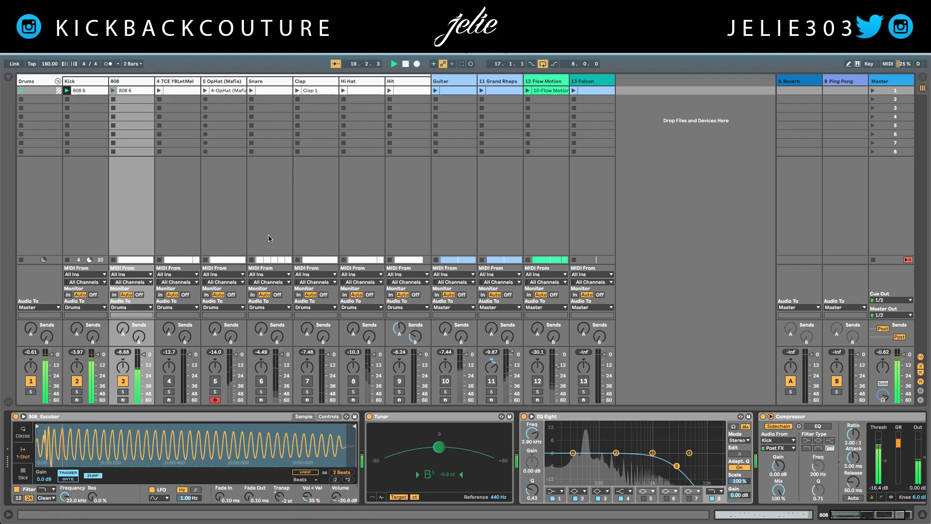
Move the Clap track directly after the 808 track and unmute it to audition it.
drag(308, 81, 170, 80)
click(168, 381)
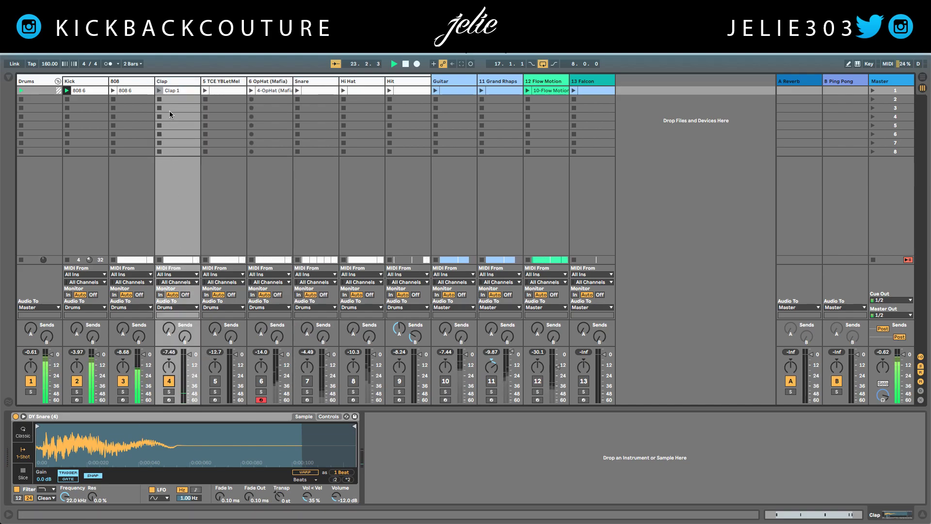
key(space)
Rename the moved track that plays the DY Snare sample to Snare.
click(172, 90)
key(ctrl+r)
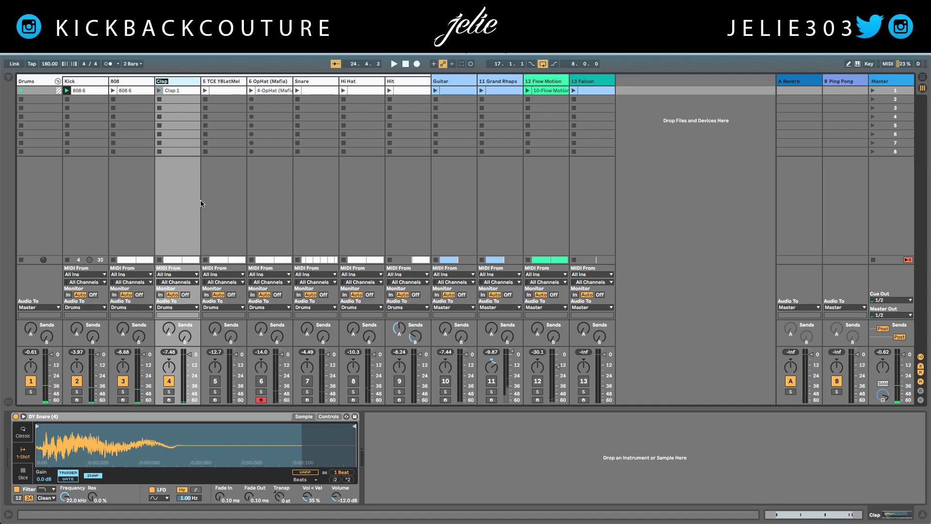
key(BackSpace)
text(Sane)
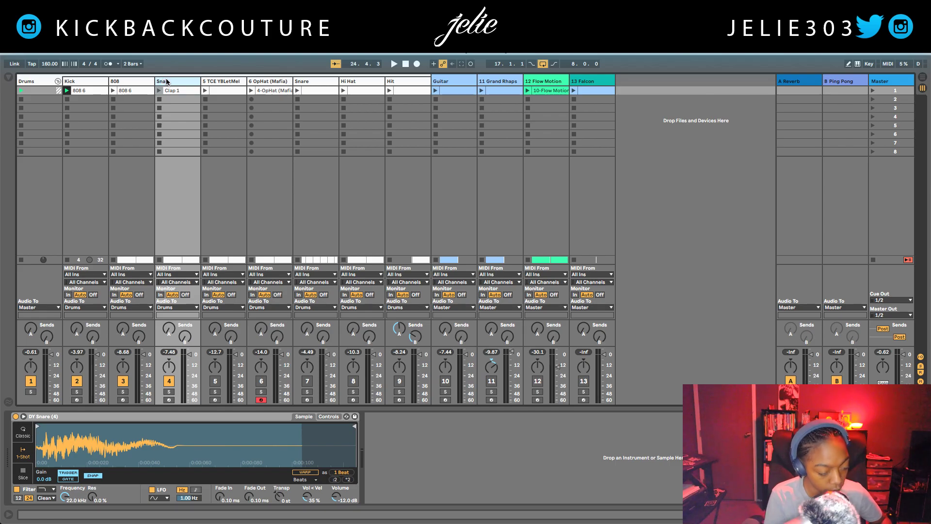
Move the renamed Snare track behind the TCE track and place the original Snare track directly after the 808.
drag(168, 83, 253, 83)
click(315, 84)
drag(314, 84, 156, 82)
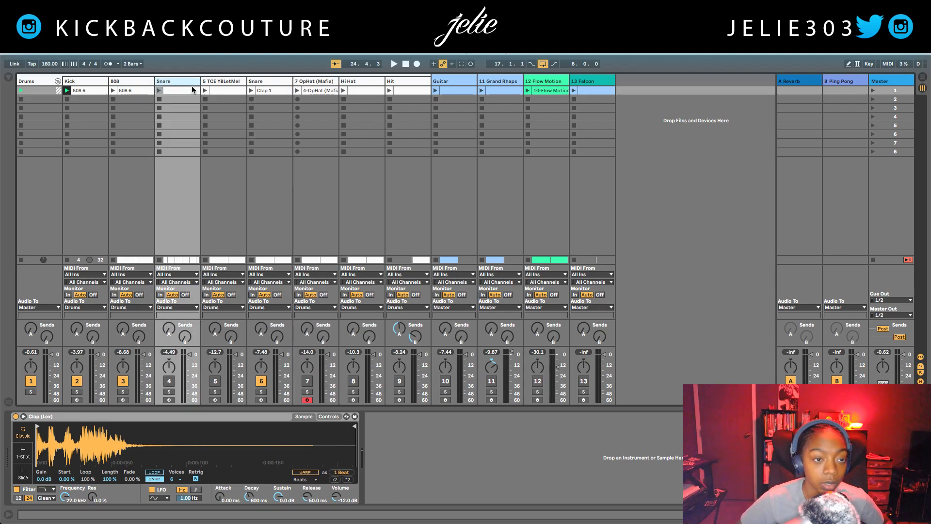
Launch and unmute the track holding the Clap (Lex) sample, and rename it Clap.
click(160, 90)
click(167, 383)
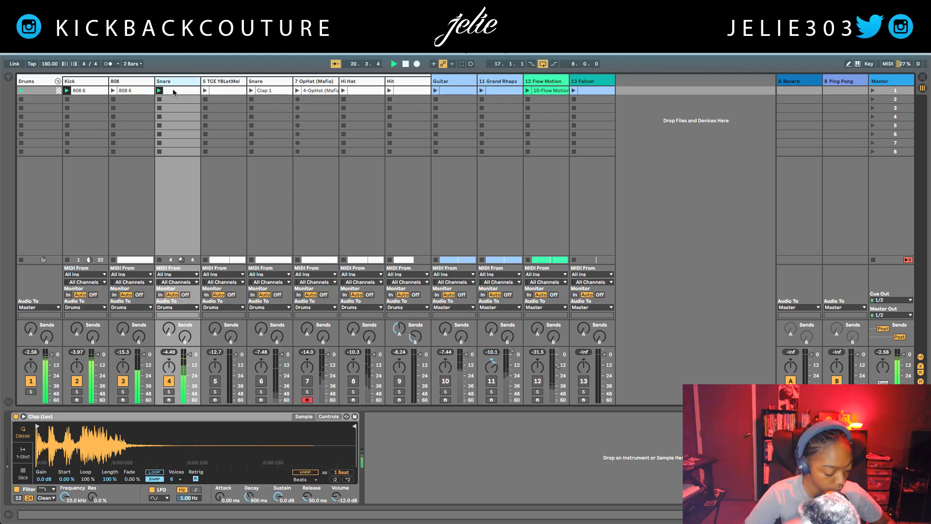
text(Clap)
key(Return)
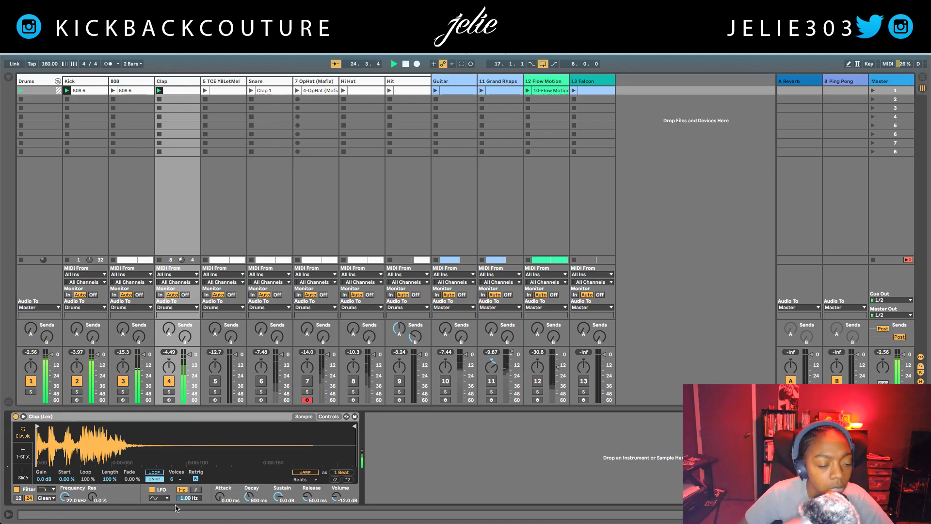
Compare 1-Shot with Classic mode on the Clap sample, keep Classic, and raise its volume to about -10.1 dB.
click(24, 452)
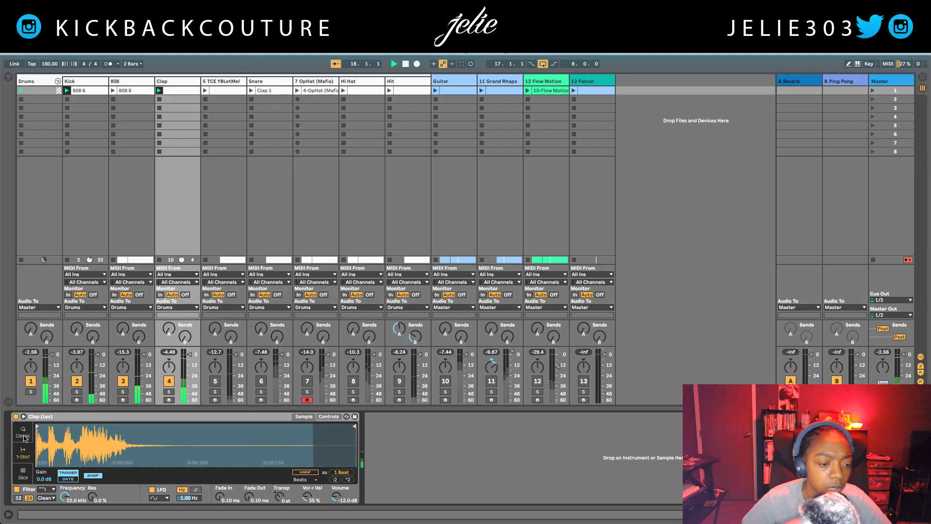
click(24, 435)
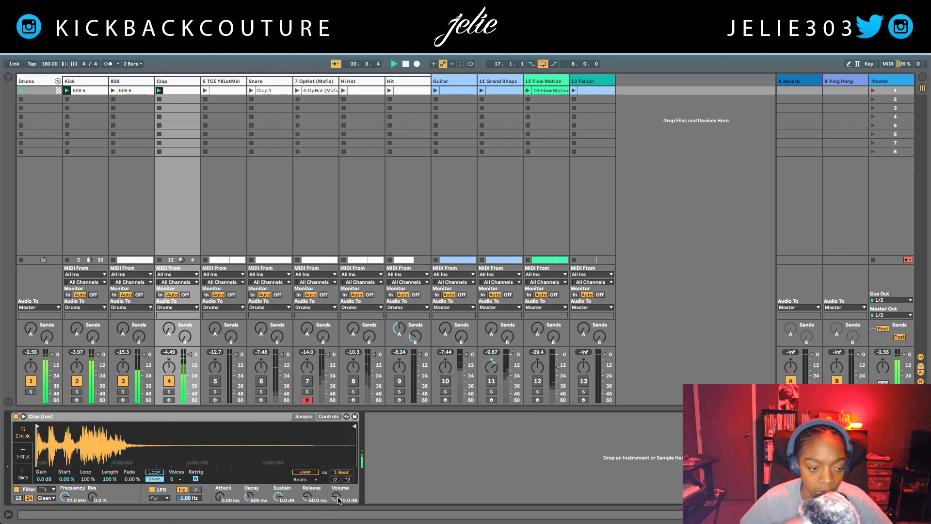
drag(338, 501, 338, 494)
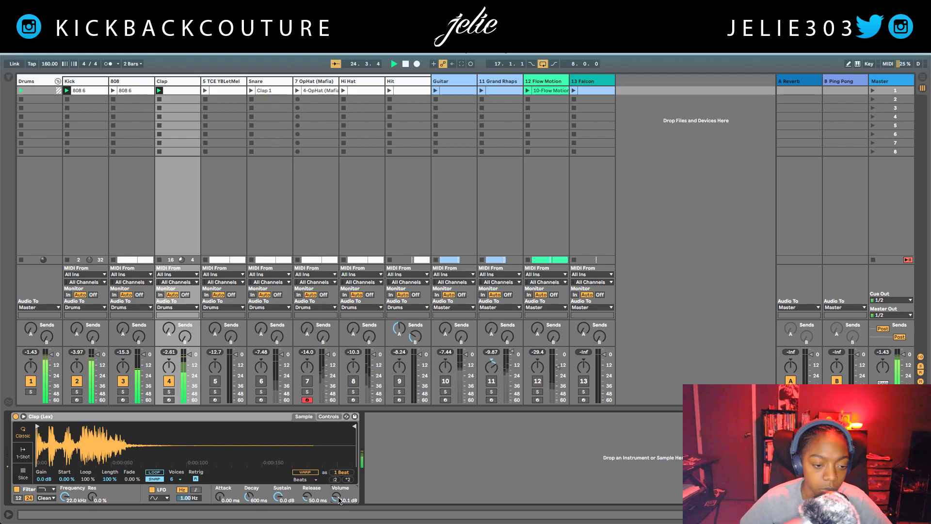
Add EQ Eight from the Effects collection to the Clap track.
click(10, 77)
click(27, 109)
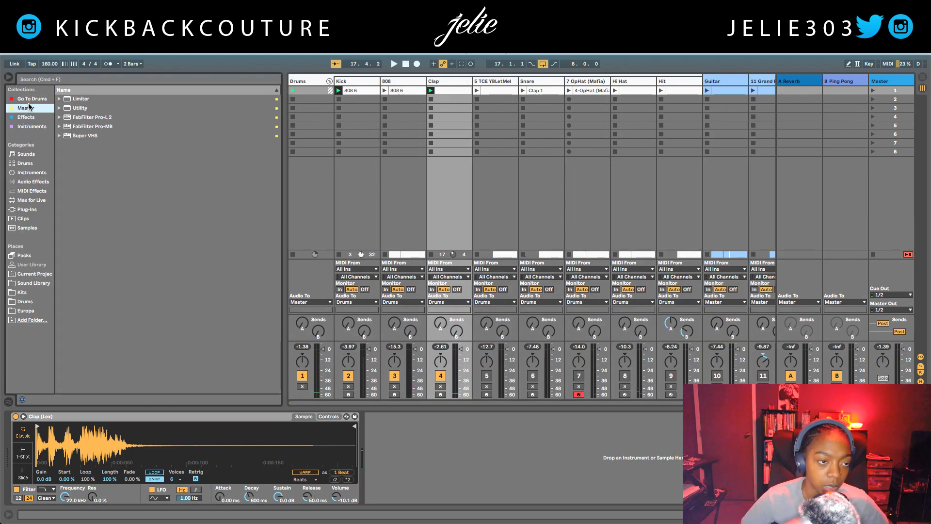
click(29, 117)
double_click(85, 99)
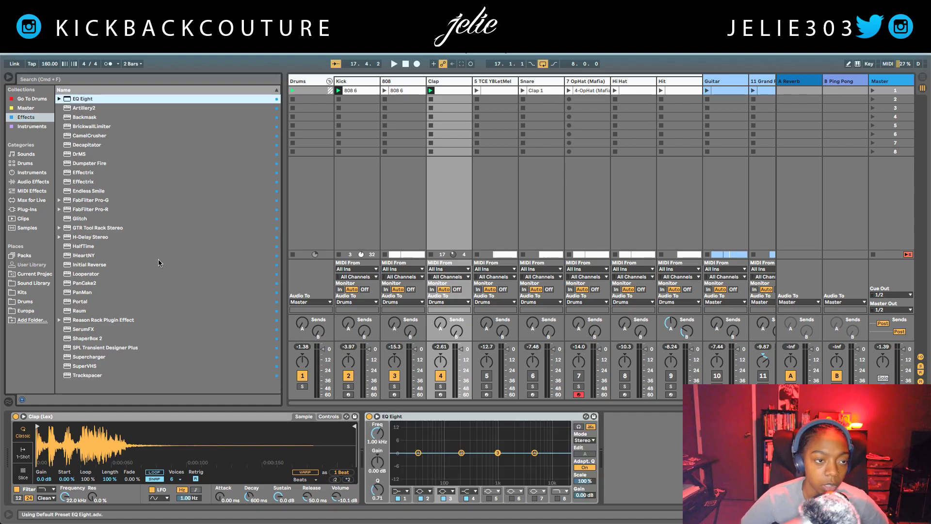
Set the Clap EQ's first band to a low-cut filter at about 124 Hz while the loop plays.
click(407, 490)
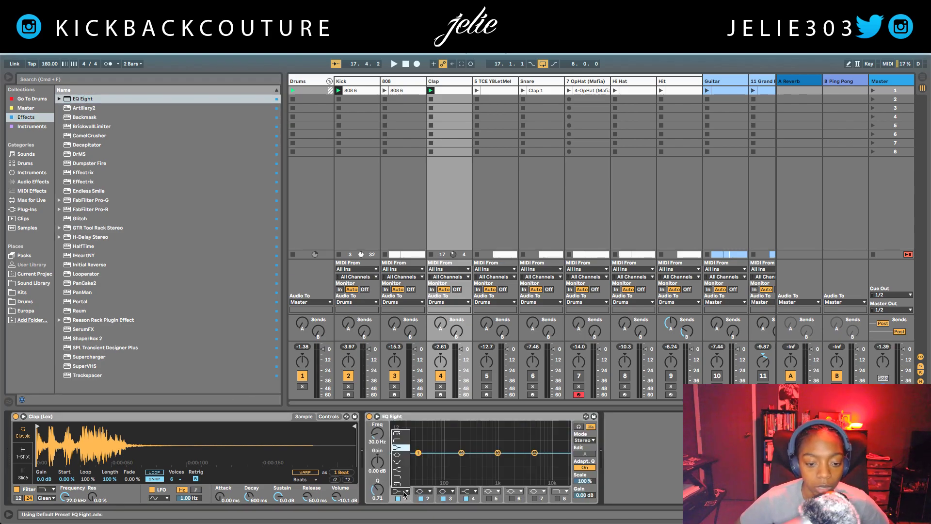
click(401, 440)
key(space)
drag(440, 460, 450, 463)
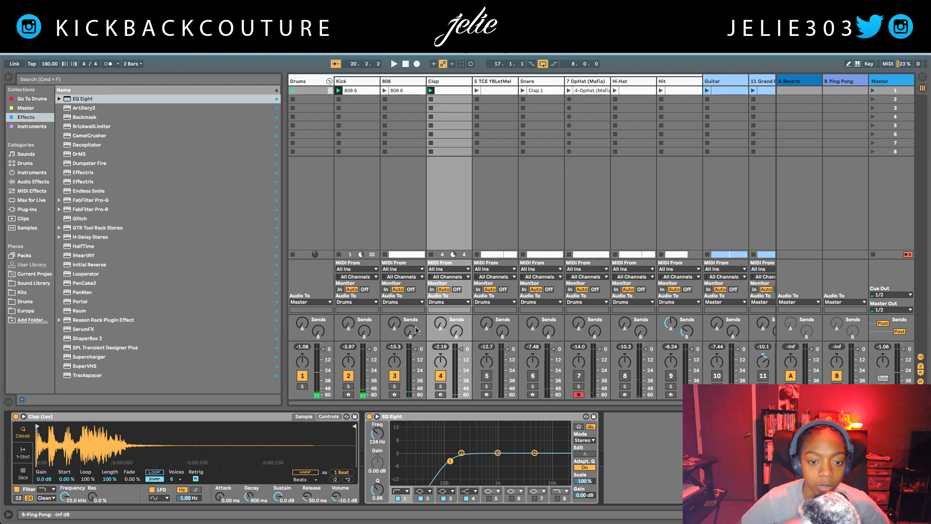
Raise the Clap track's send to the Reverb return during playback and show the Reverb return's device.
key(space)
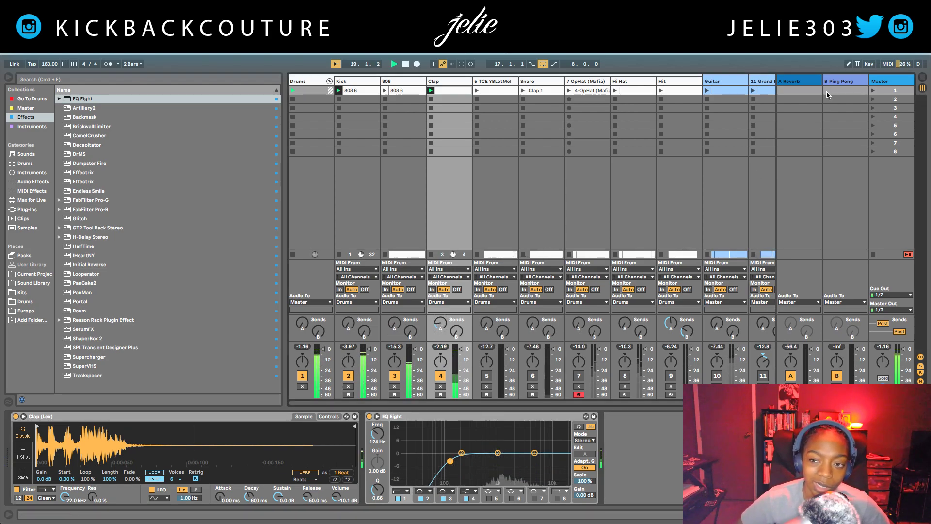
click(800, 80)
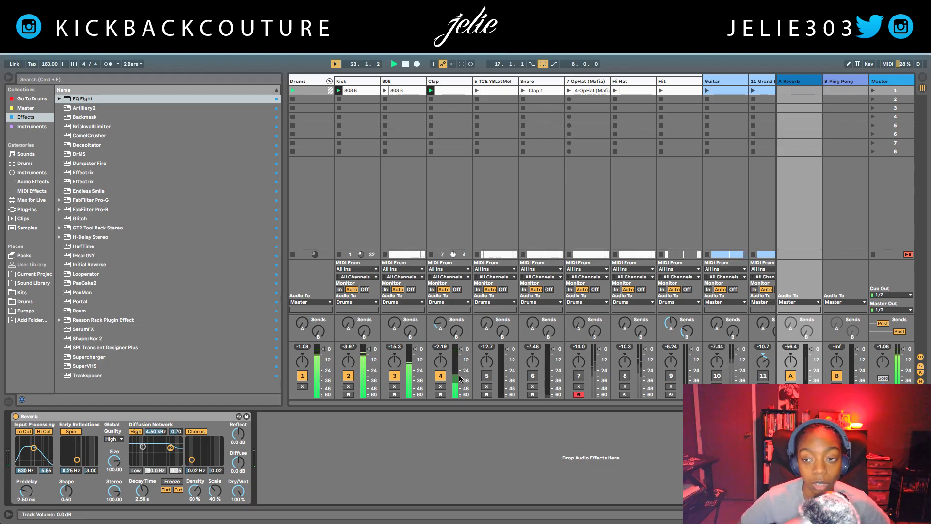
Unmute the Snare track and move it directly after the Clap track.
scroll(452, 368, right, 3)
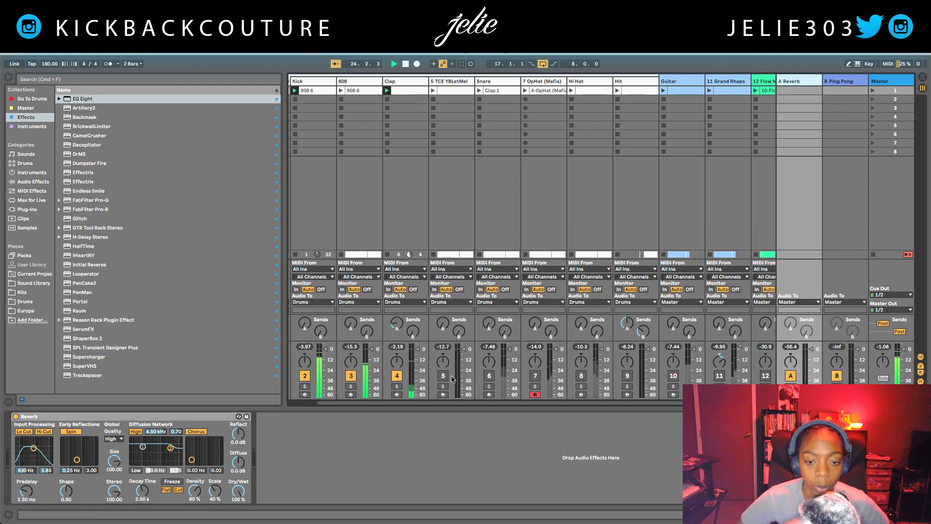
scroll(415, 374, right, 2)
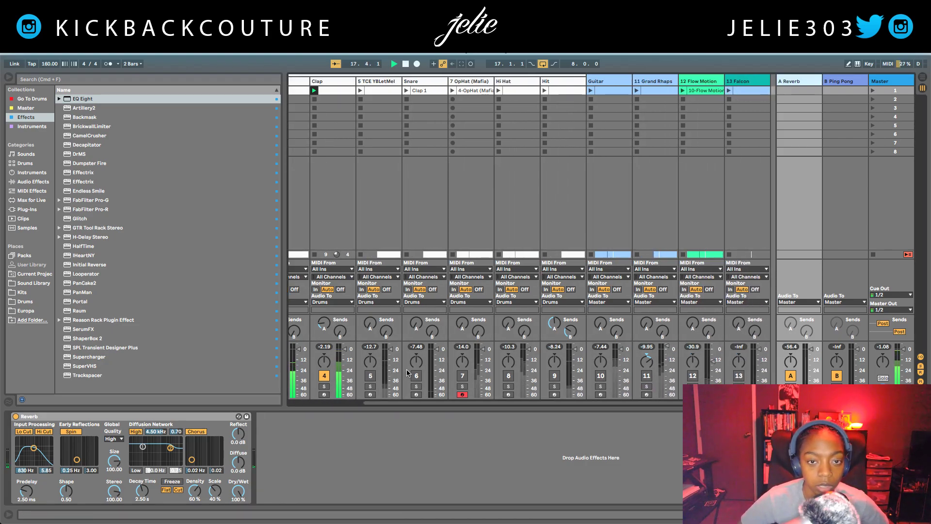
click(416, 376)
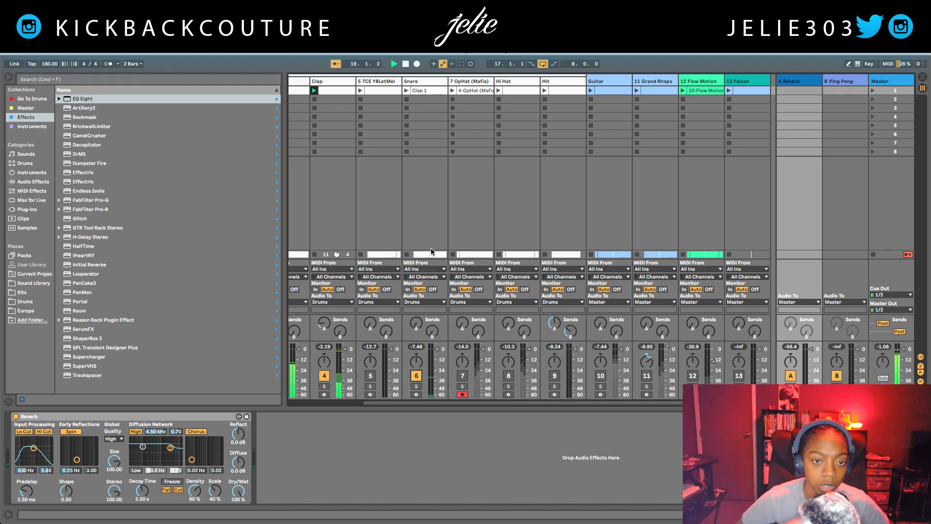
drag(420, 81, 355, 83)
Add EQ Eight to the Snare track and set its first band to a low cut at about 352 Hz.
double_click(107, 99)
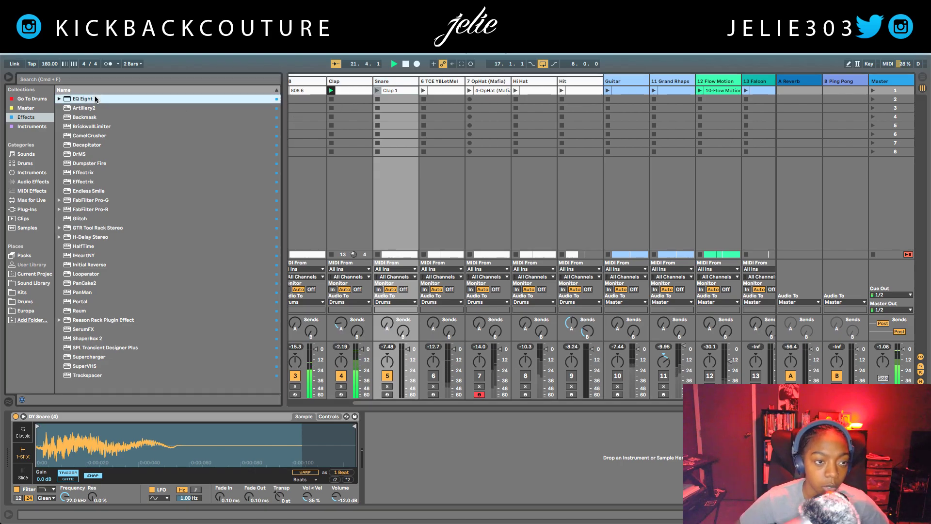
click(401, 491)
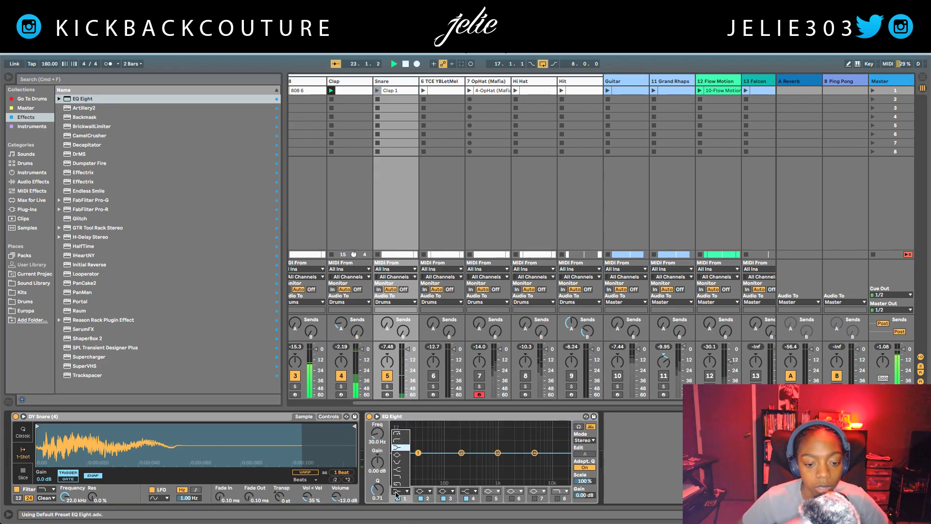
click(403, 439)
drag(418, 460, 474, 463)
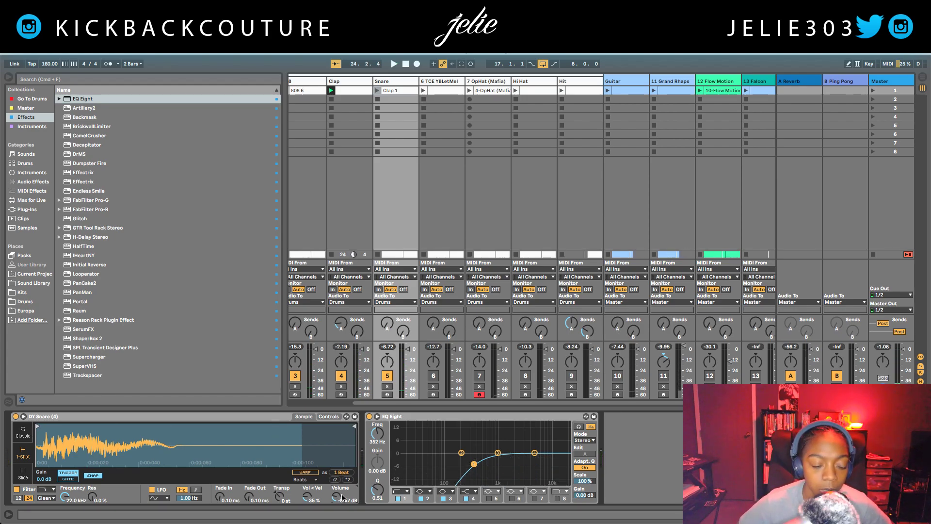
Refine the Snare's low cut to about 367 Hz with Q 0.63 and raise the sample volume to about -6.29 dB.
key(space)
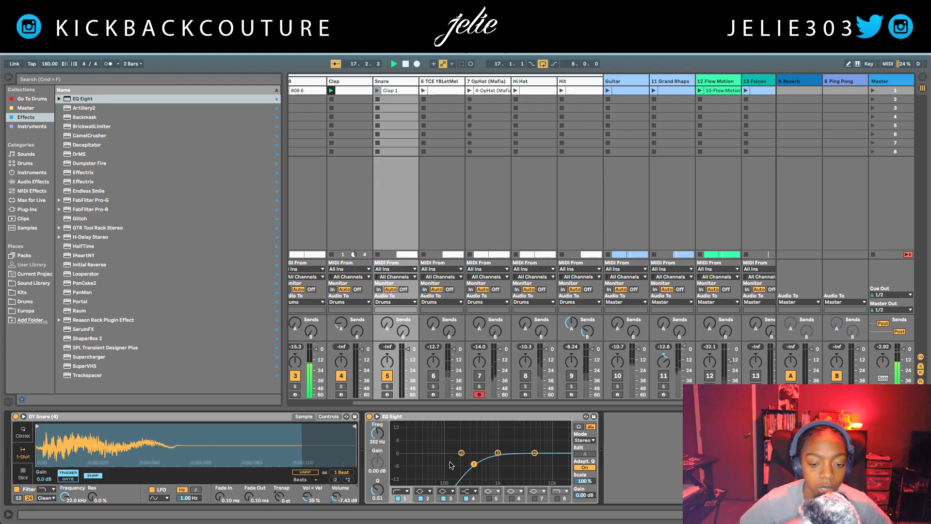
mouse_move(475, 467)
mouse_down()
mouse_move(494, 461)
mouse_move(475, 462)
mouse_up()
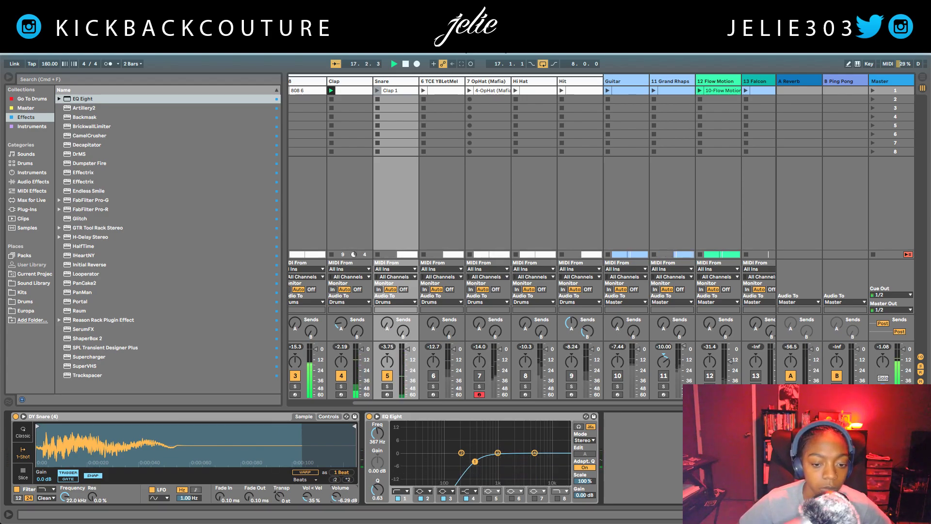
key(space)
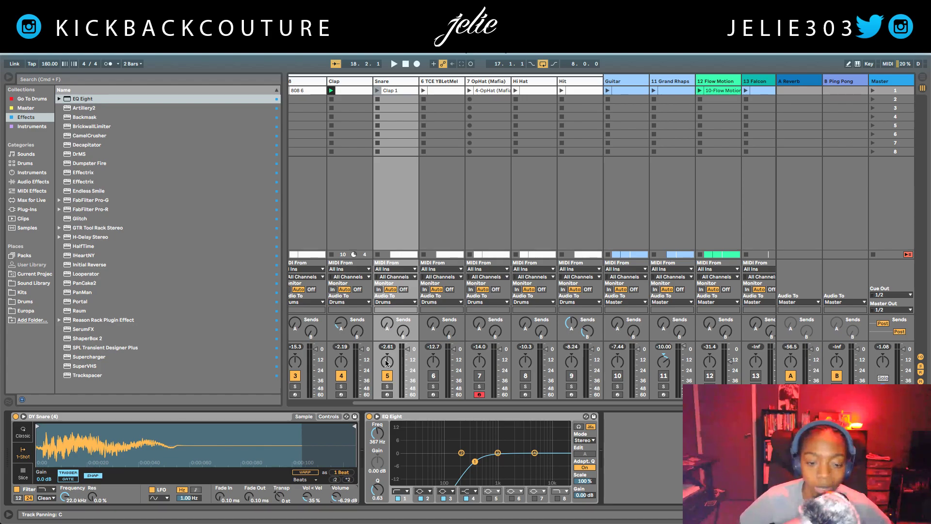
Pan the Snare track slightly right and lower its sample volume to about -11.4 dB during playback.
key(space)
drag(386, 363, 386, 359)
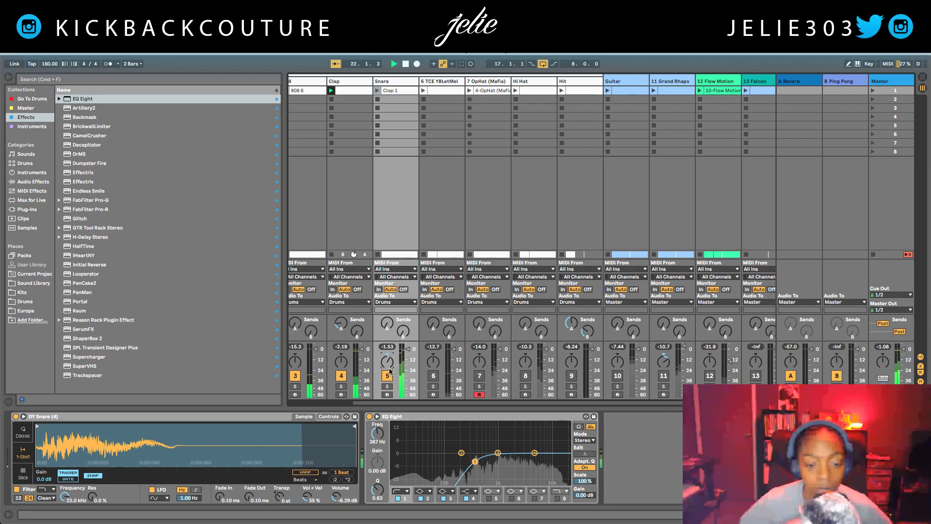
drag(338, 497, 338, 512)
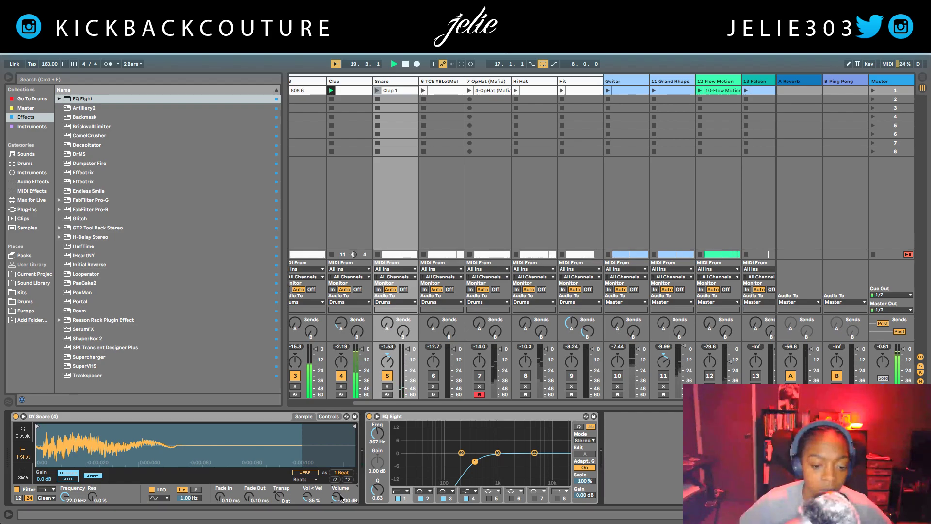
drag(335, 495, 336, 500)
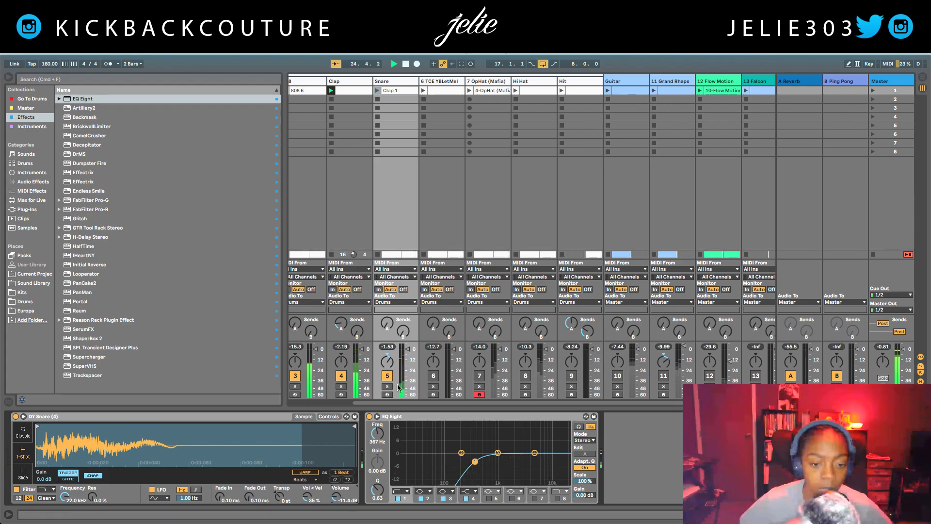
Move the Hi Hat track so that it sits directly after the Snare track.
click(434, 379)
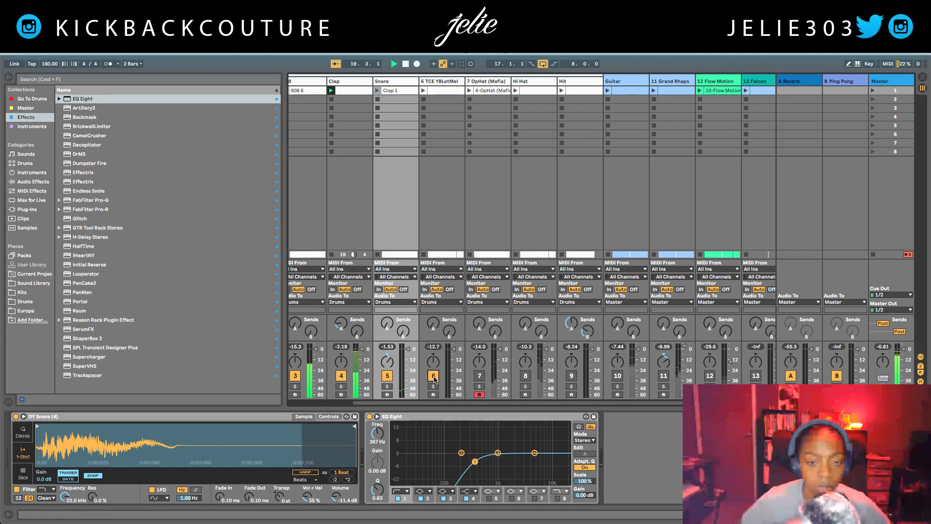
click(434, 378)
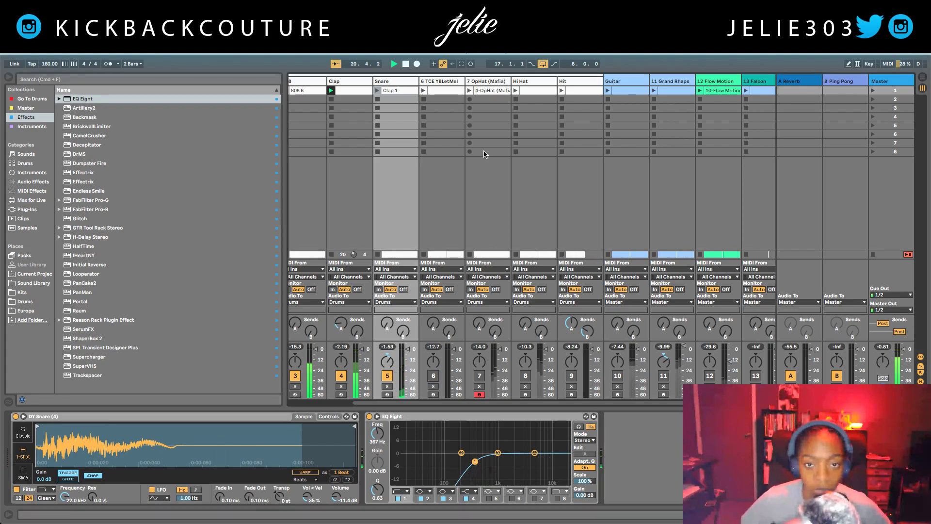
click(503, 87)
click(524, 82)
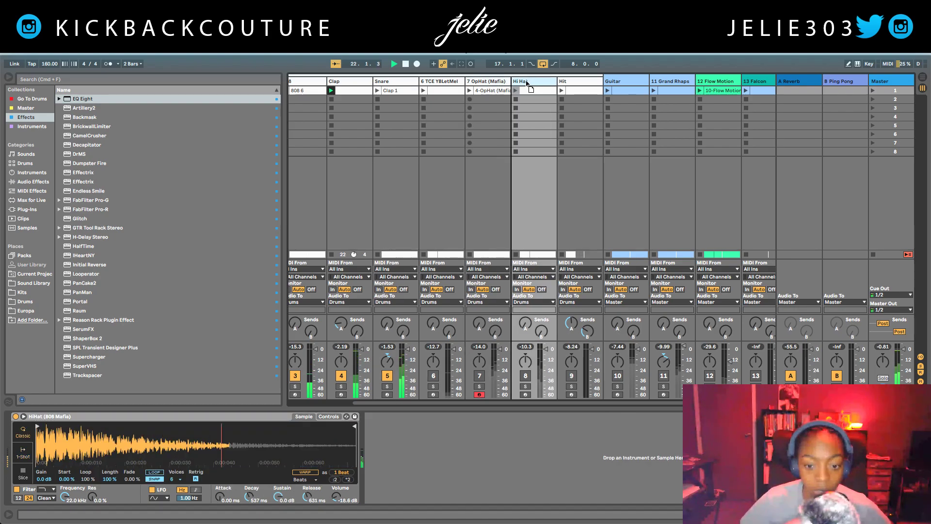
drag(455, 83, 422, 85)
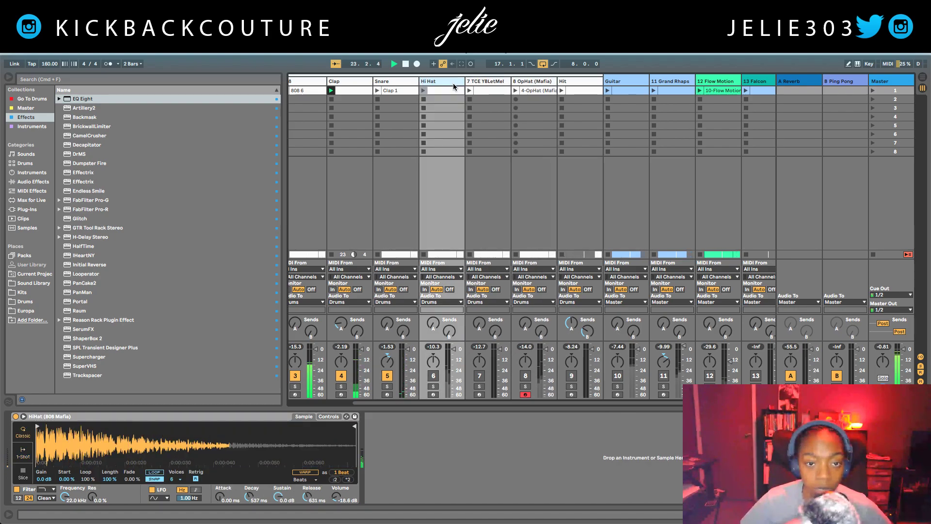
Launch the Hi Hat clip, unmute its track and raise its A Reverb send to about -45 dB.
click(424, 90)
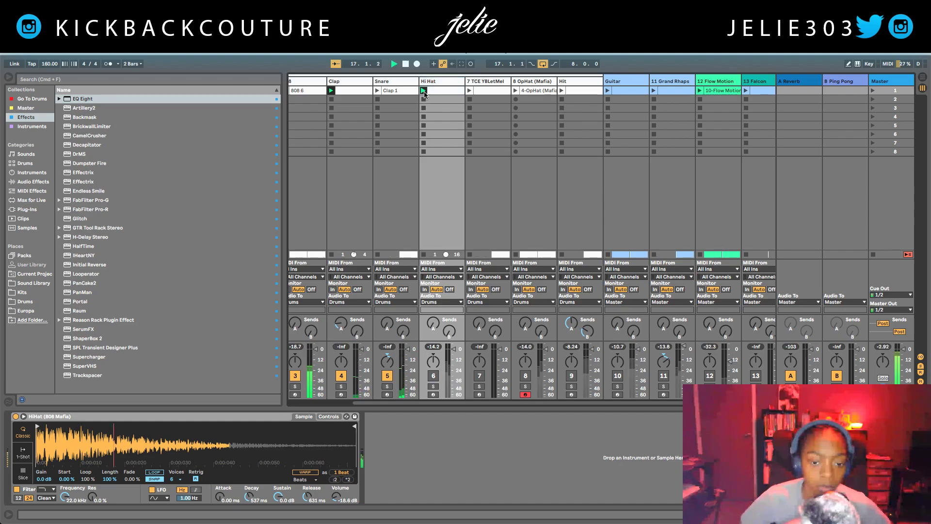
click(433, 376)
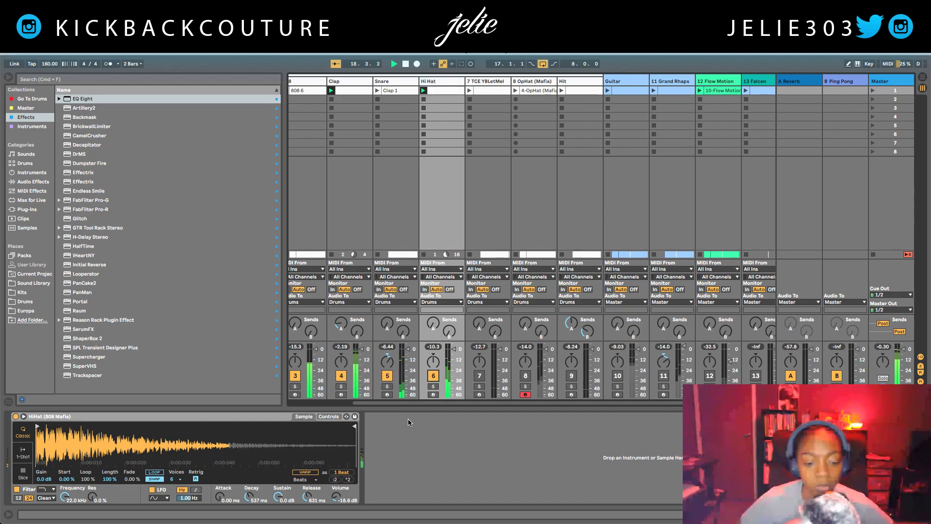
click(433, 322)
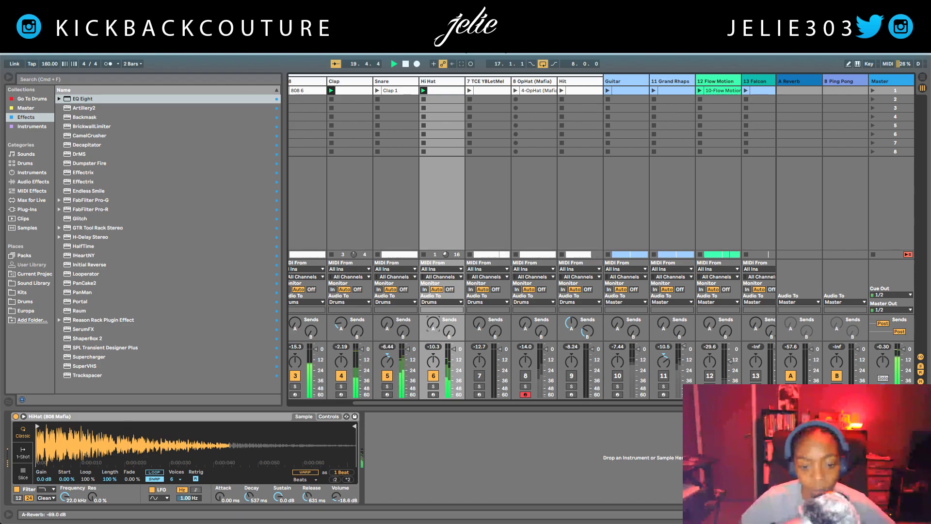
drag(432, 322, 433, 320)
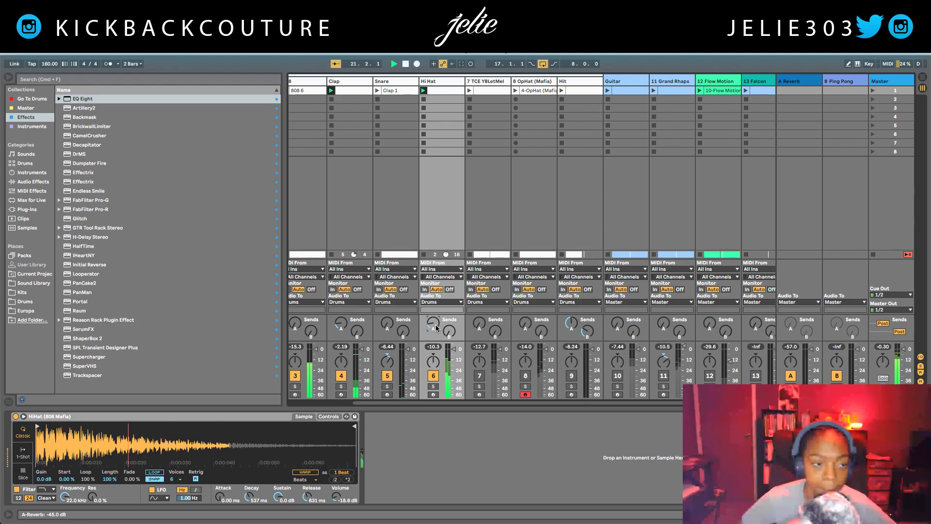
Add EQ Eight to the Hi Hat track and make its first band a low cut at about 516 Hz with Q 0.35.
double_click(104, 99)
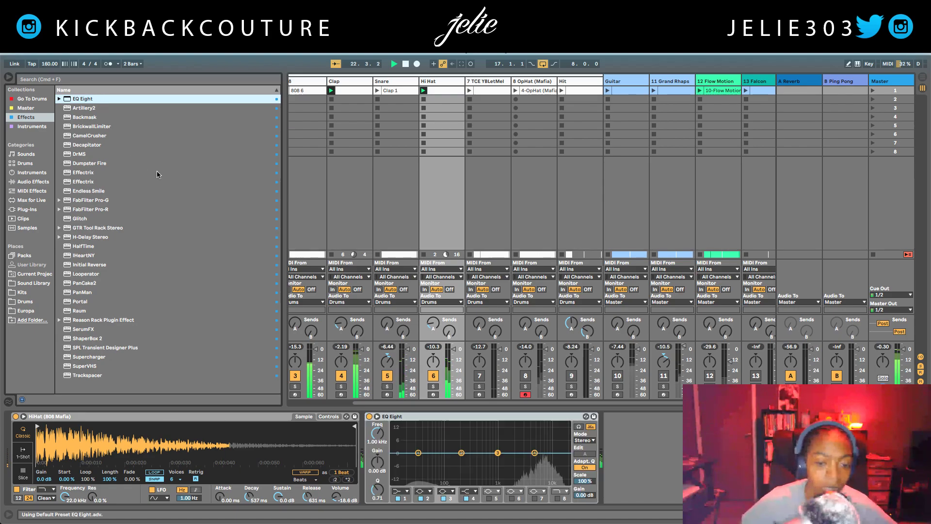
click(401, 491)
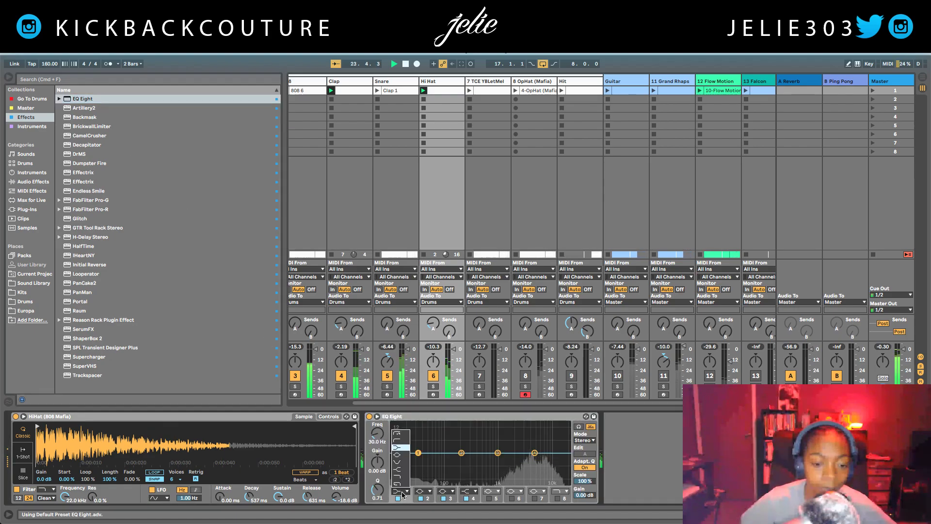
click(397, 439)
drag(417, 461, 475, 467)
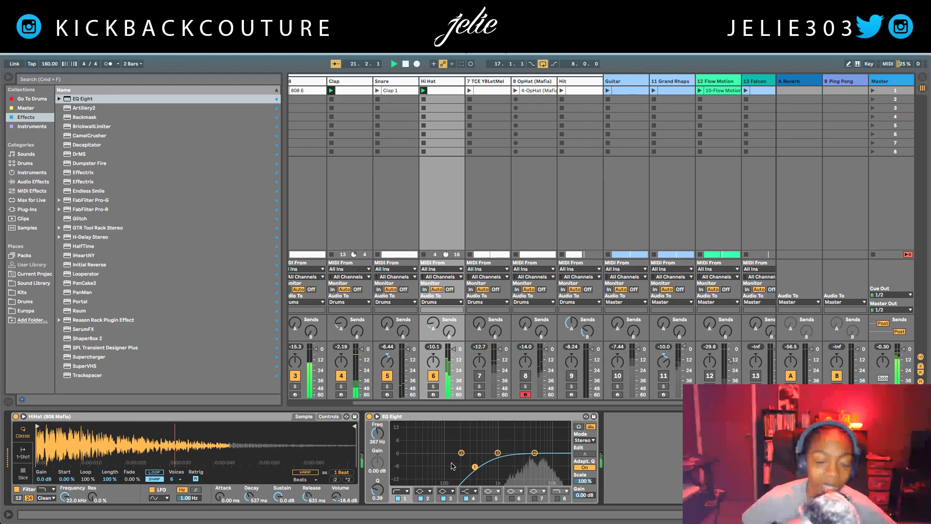
drag(475, 467, 477, 466)
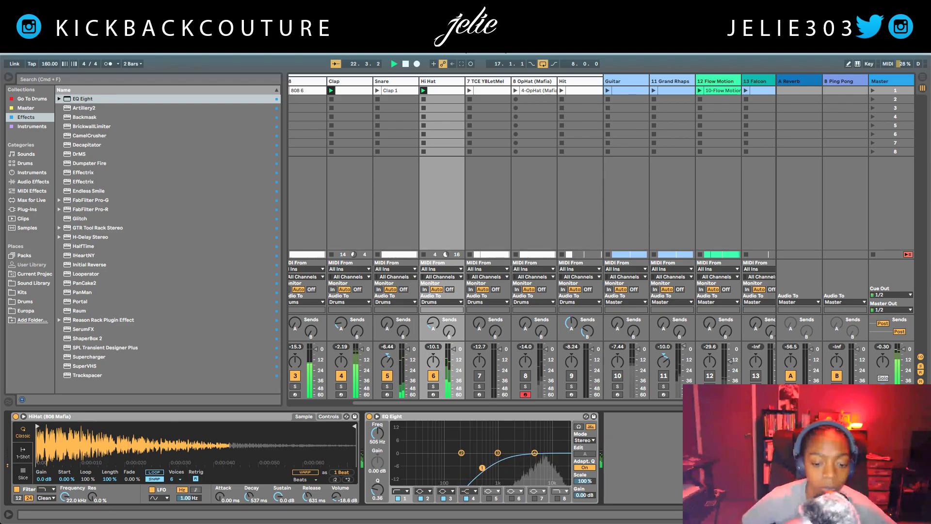
drag(482, 468, 482, 468)
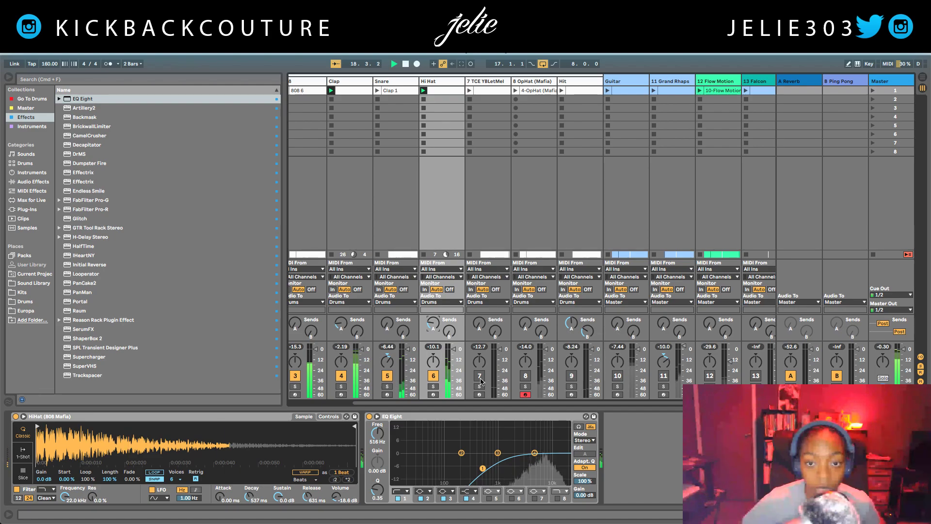
Move the OpHat (Mafia) track directly after the Hi Hat, unmute it and raise its A Reverb send to about -41 dB.
click(542, 81)
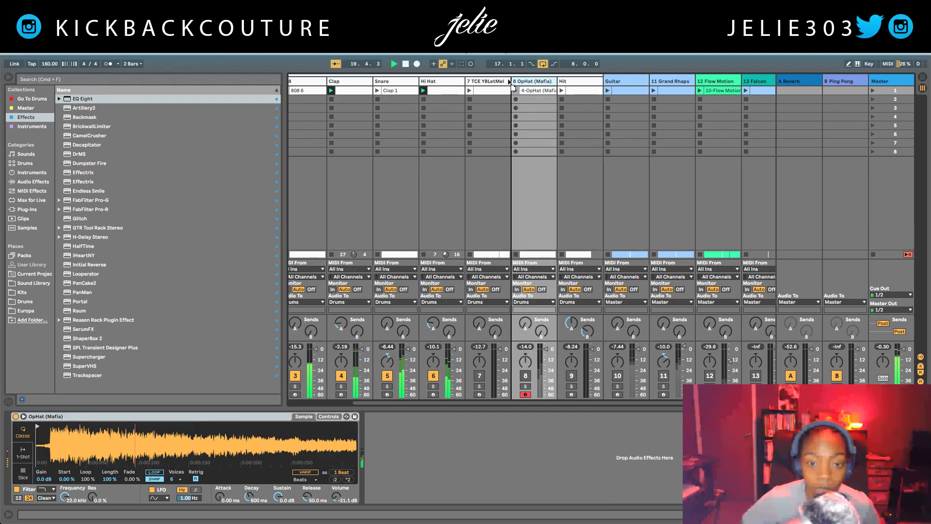
drag(460, 82, 462, 84)
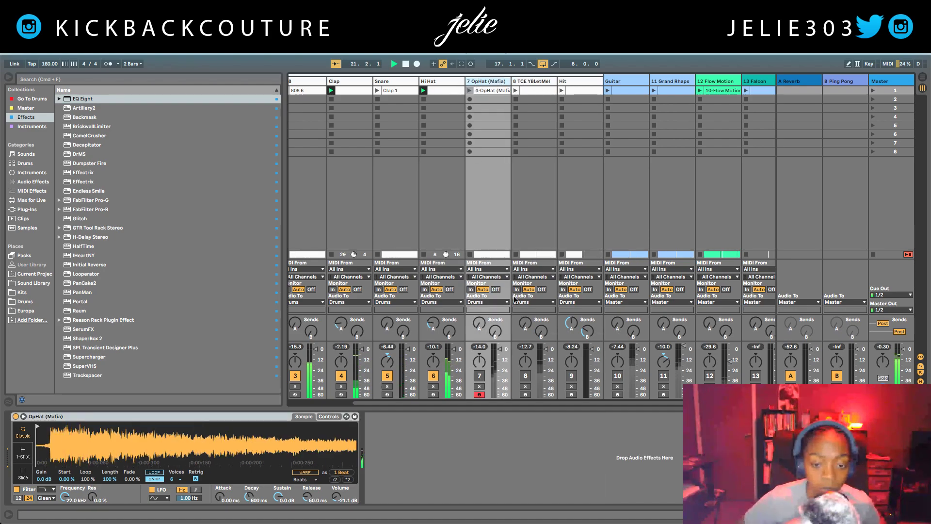
click(479, 375)
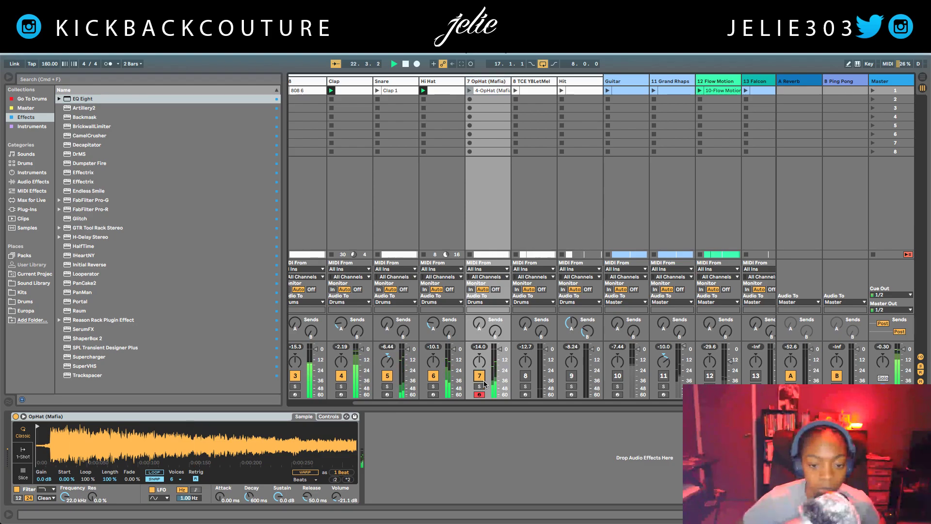
drag(479, 322, 479, 326)
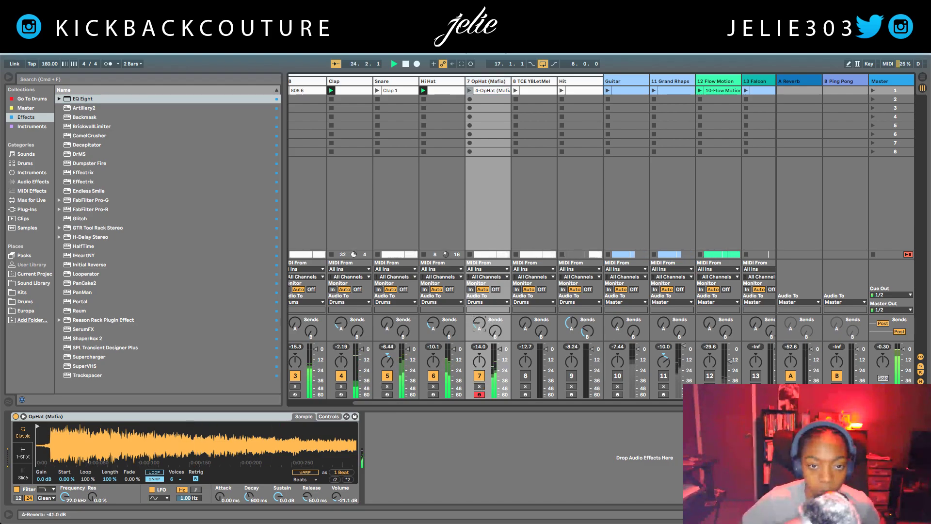
Add PanCake2 to the Hi Hat track with a 1 Bar (4/4) LFO, audition it and lower the sample volume to about -21.1 dB.
click(441, 82)
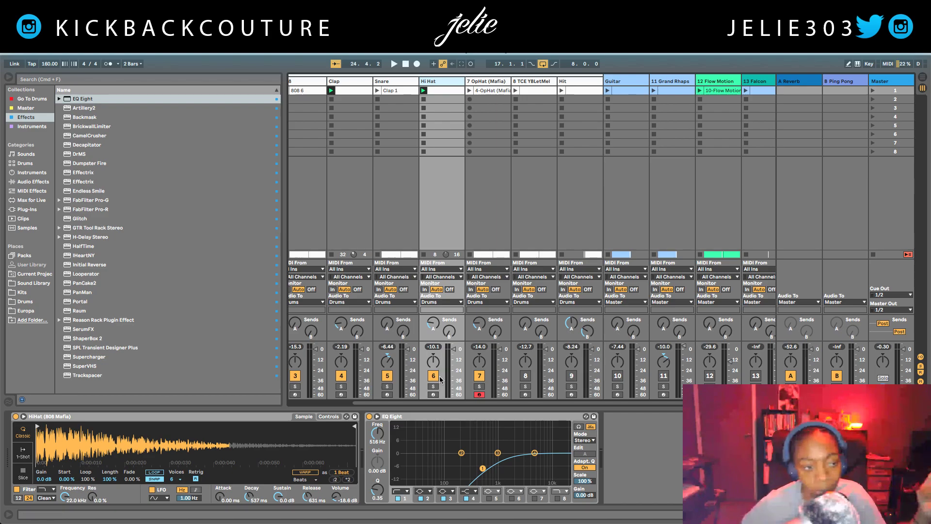
click(88, 283)
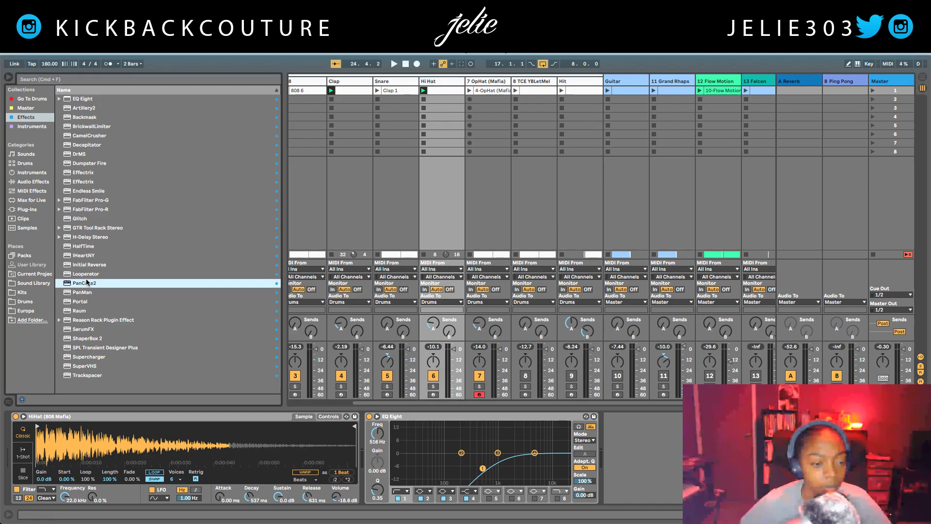
double_click(87, 284)
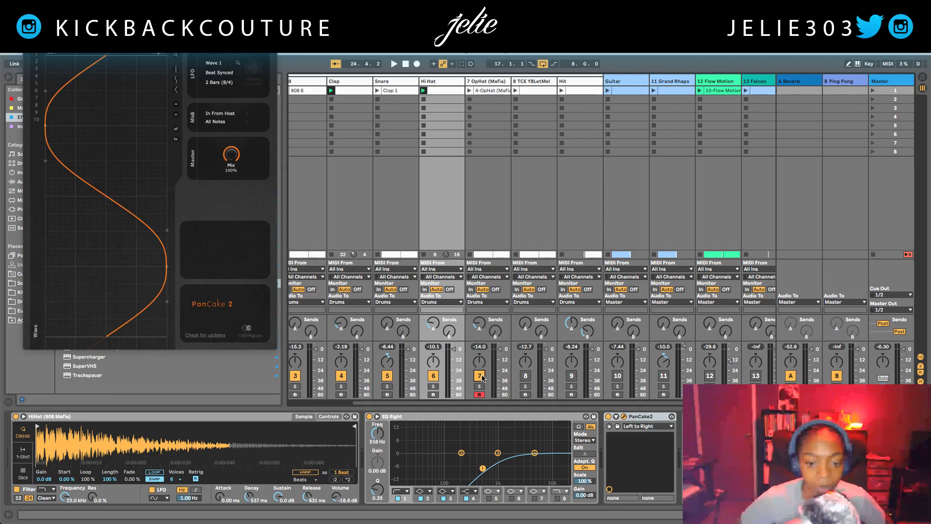
click(211, 83)
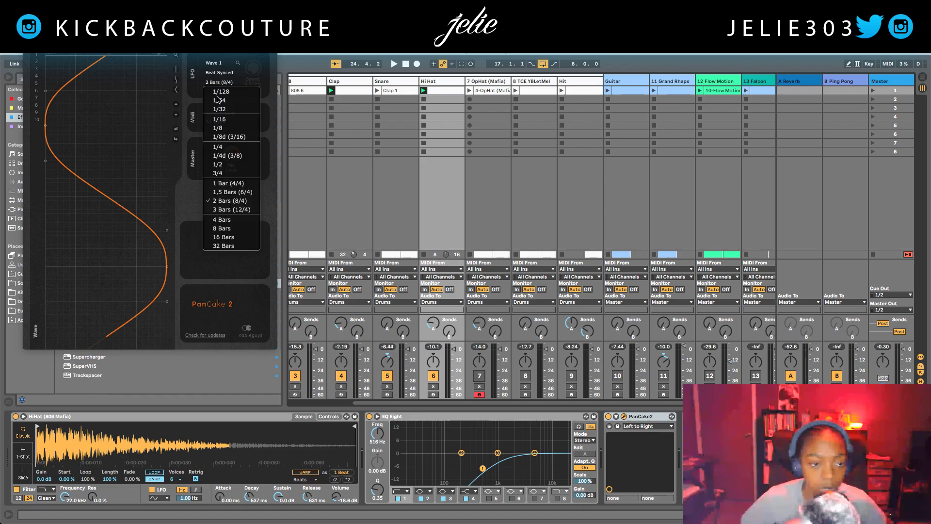
click(229, 182)
key(space)
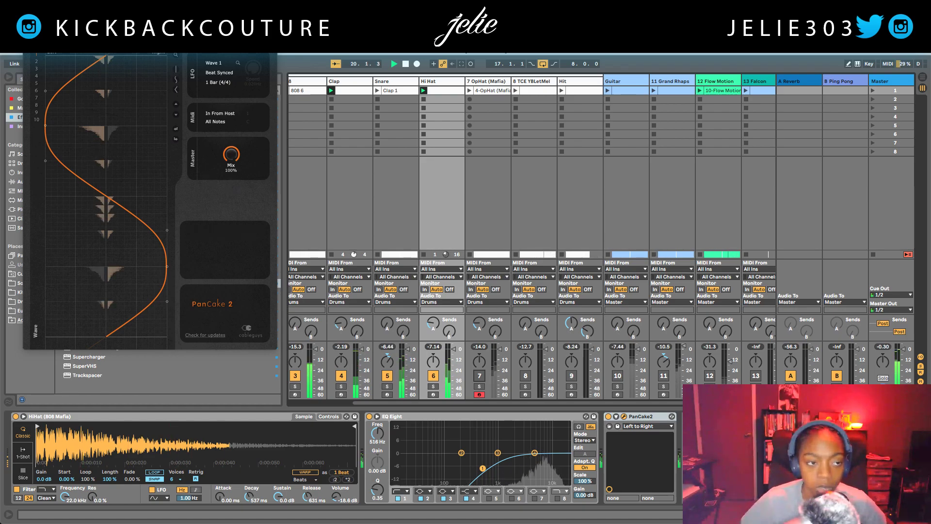
key(super+alt+p)
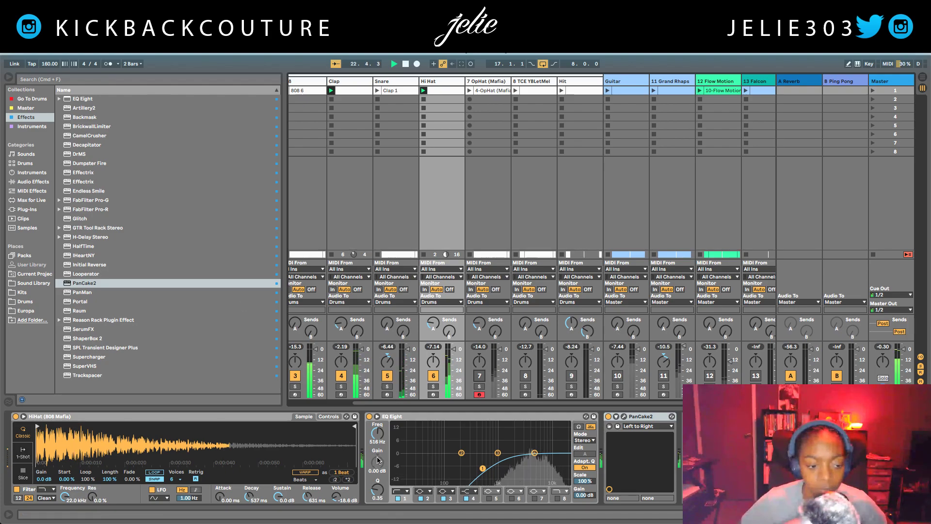
drag(338, 497, 338, 501)
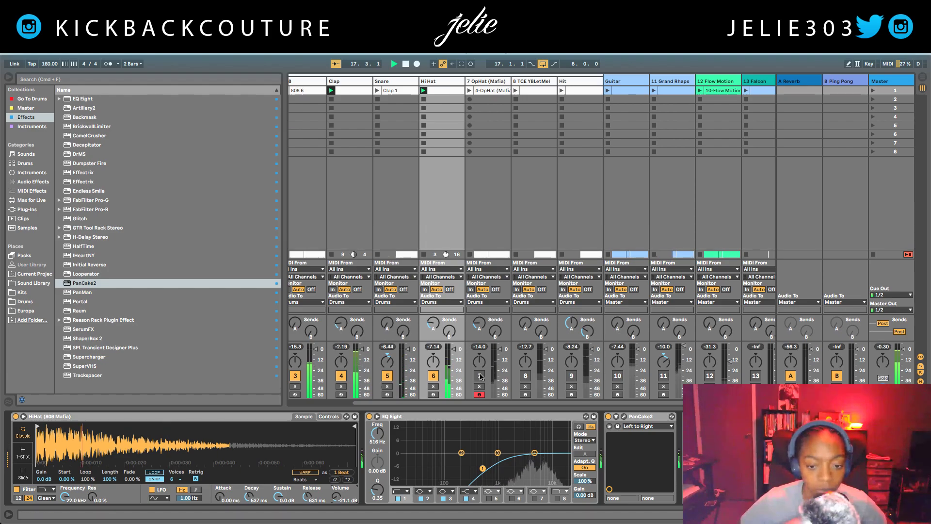
Add EQ Eight to the OpHat (Mafia) track and make its first band a low cut at about 383 Hz with Q 0.49.
click(499, 84)
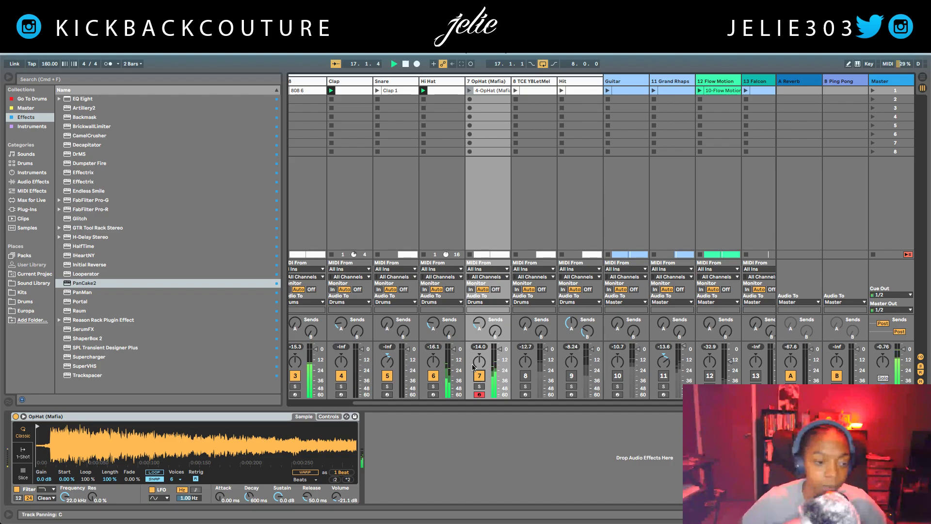
double_click(97, 99)
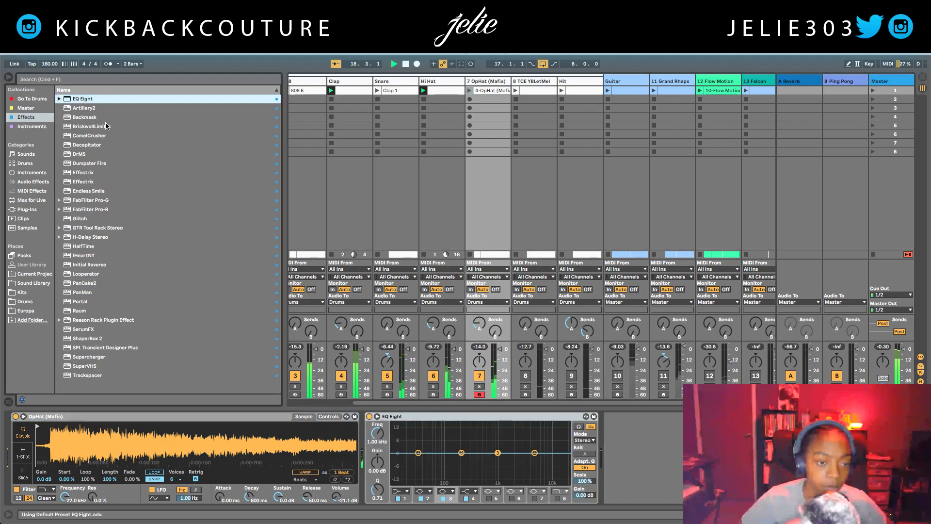
click(404, 491)
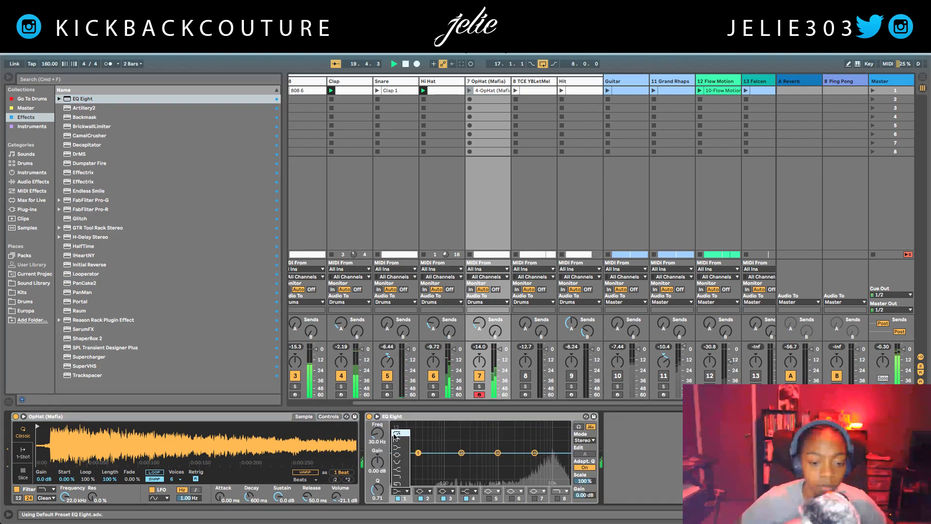
click(397, 440)
drag(418, 453, 476, 465)
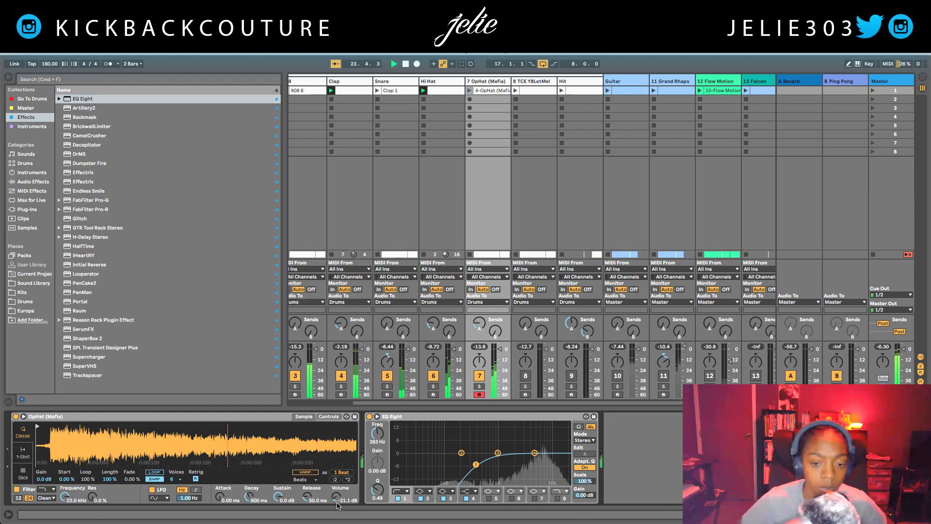
Add PanCake2 to the OpHat track, try a 1 Bar LFO, settle on 2 Bars (8/4) and lower the sample volume to about -24 dB.
double_click(87, 283)
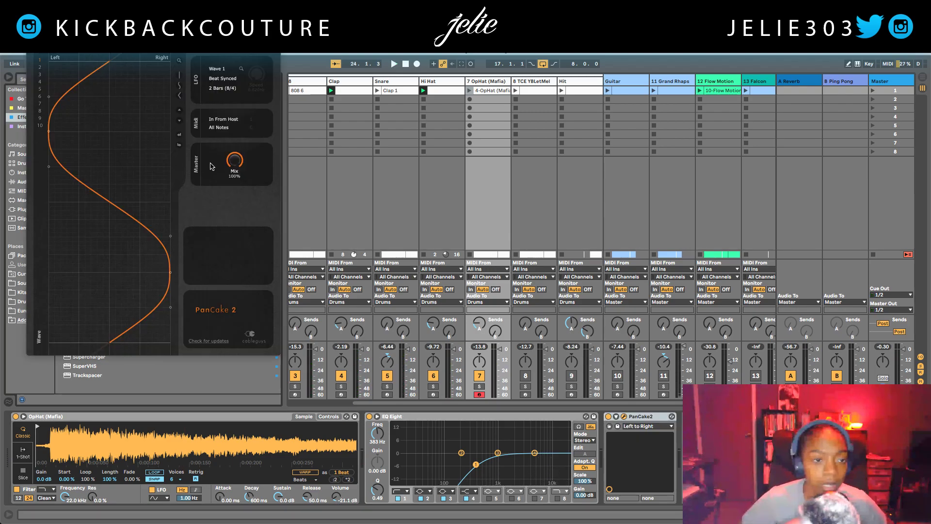
click(220, 92)
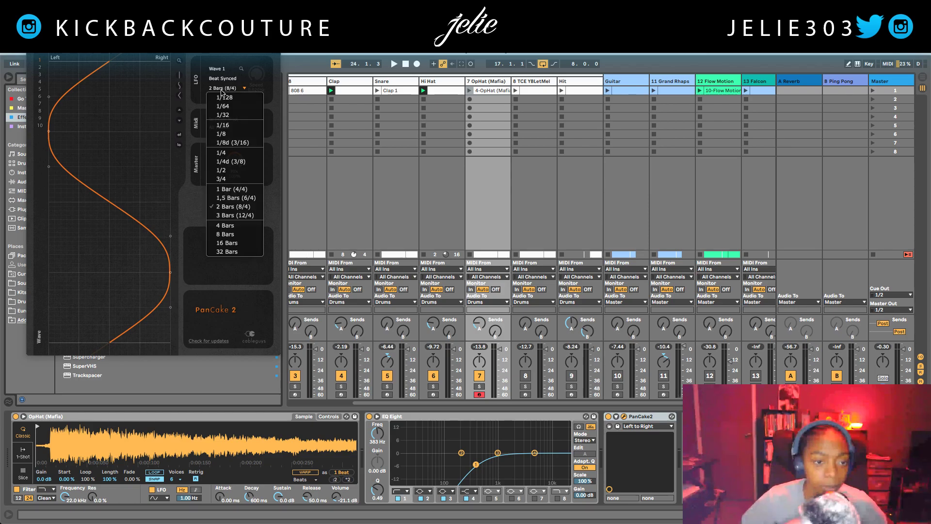
click(233, 190)
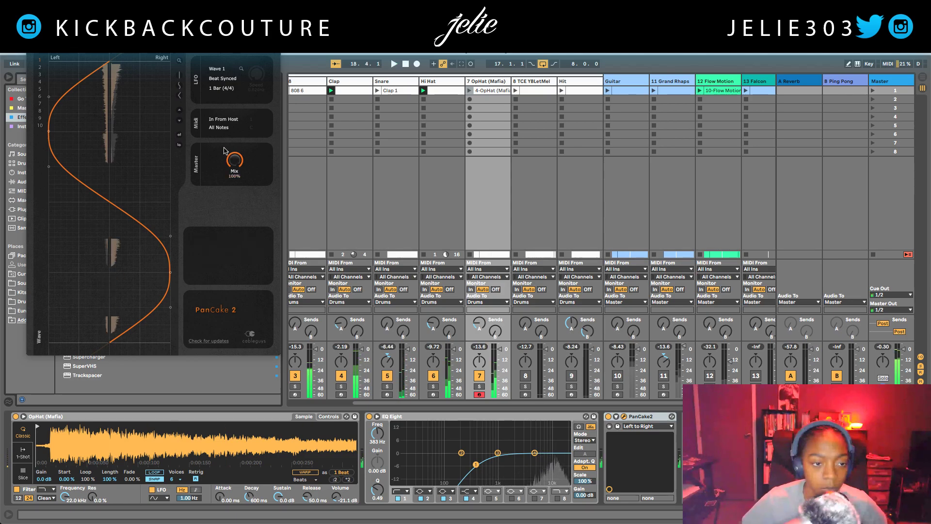
click(221, 88)
click(235, 206)
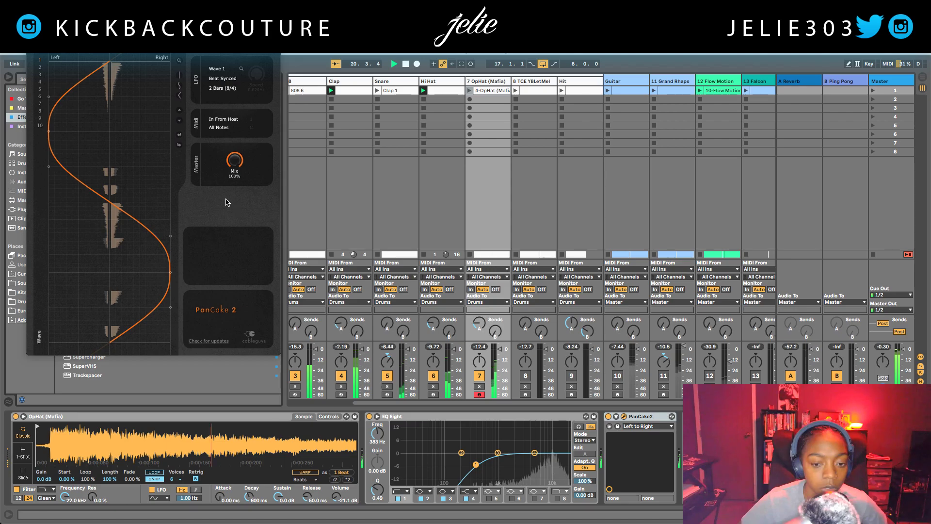
key(super+alt+p)
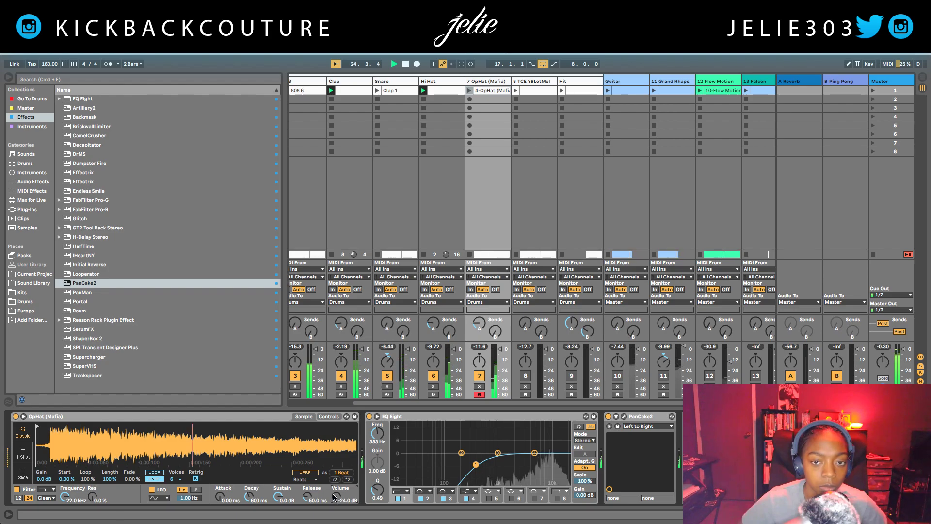
Unmute the TCE YBLetMeIN clap track, add EQ Eight and make its first band a low cut at about 178 Hz with Q 0.51.
click(526, 376)
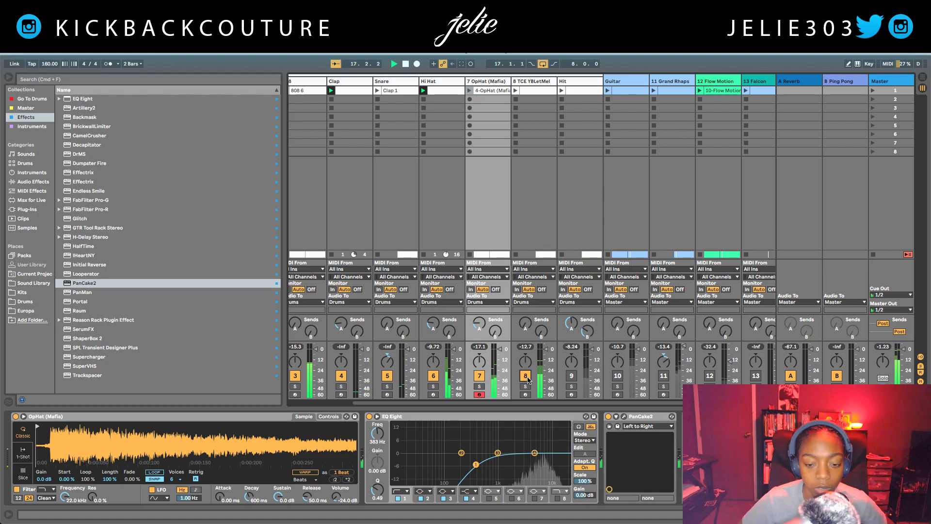
click(541, 84)
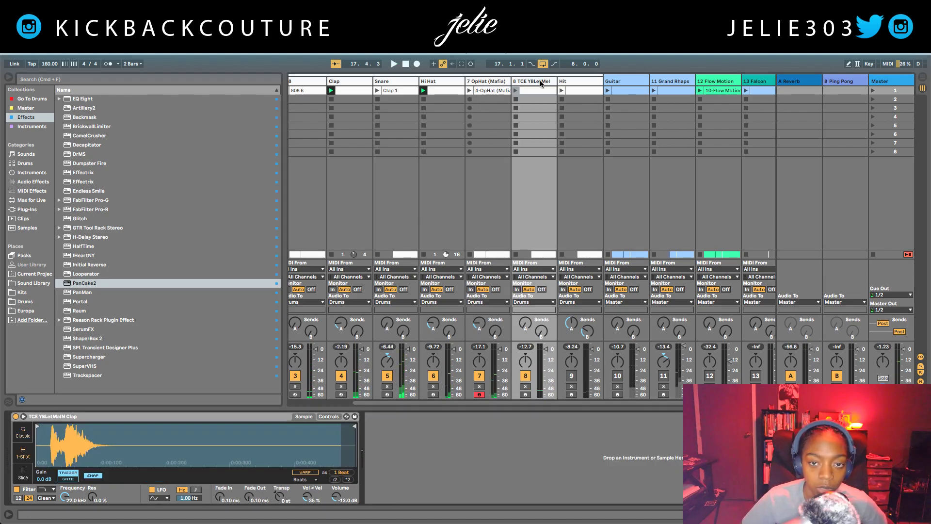
drag(85, 98, 427, 461)
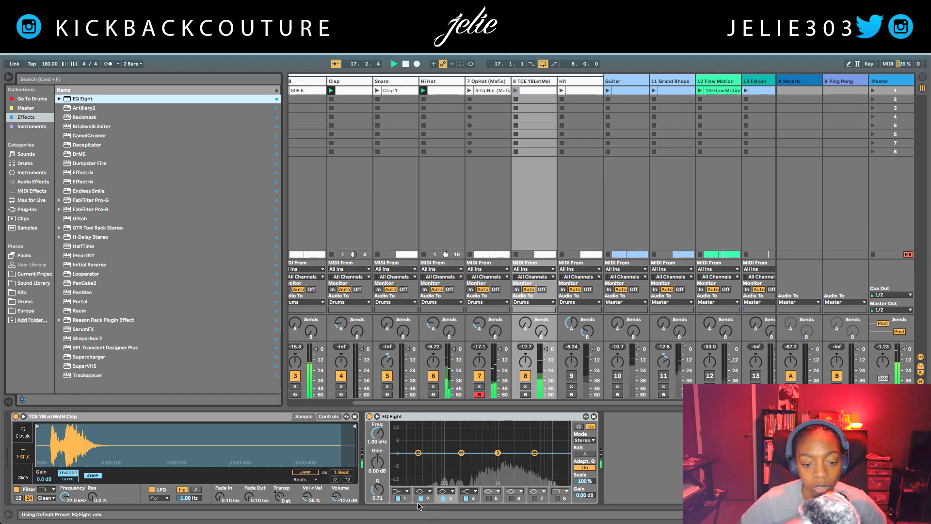
click(401, 491)
click(400, 447)
drag(418, 459, 458, 464)
key(space)
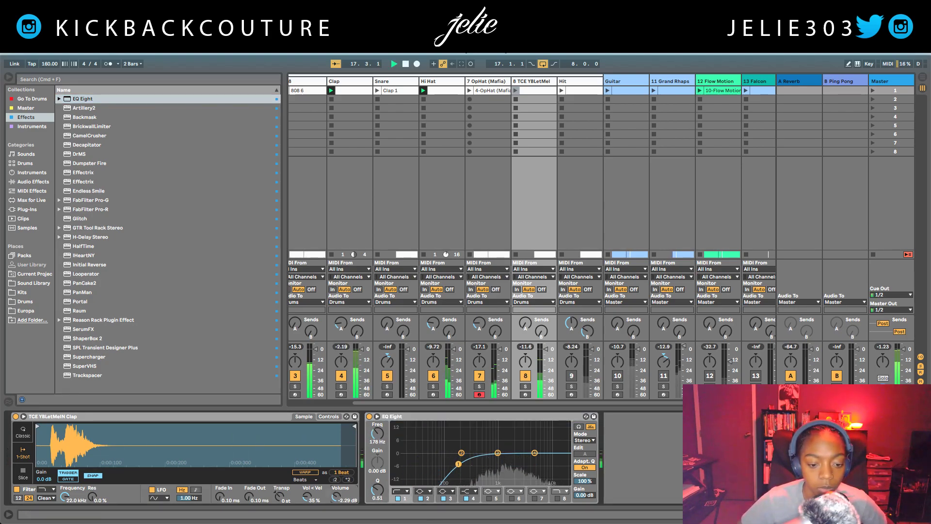
Raise the TCE YBLetMeIN clap sample's volume to about 1.69 dB, trim its silent start and set Fade In to 1.33 ms.
drag(338, 498, 339, 495)
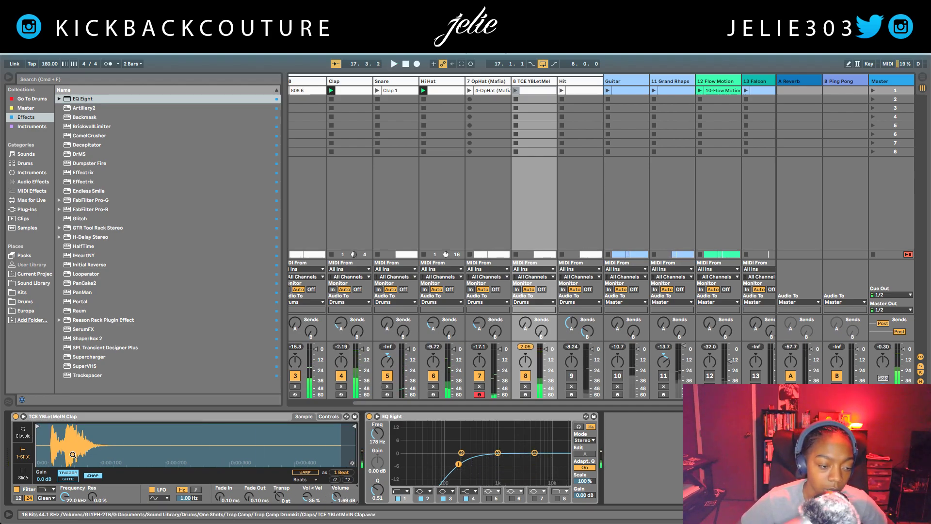
drag(38, 427, 51, 429)
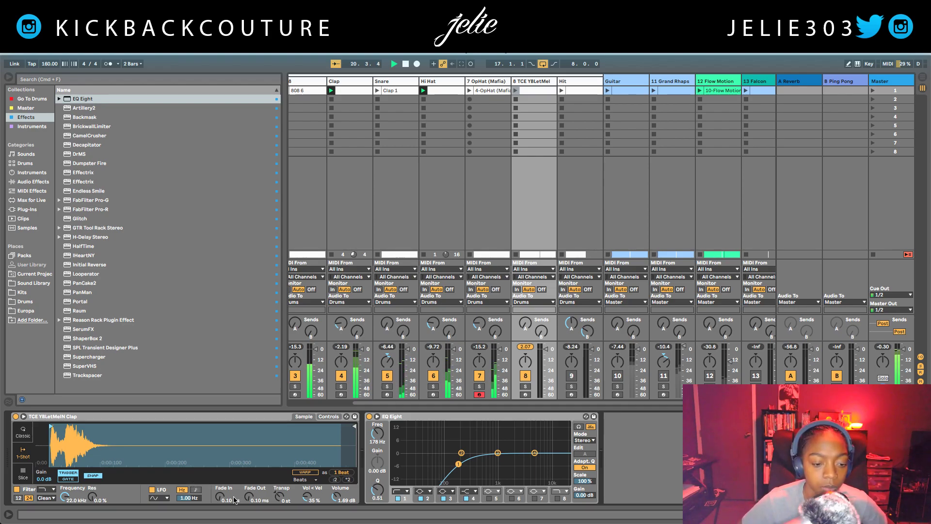
drag(221, 496, 223, 501)
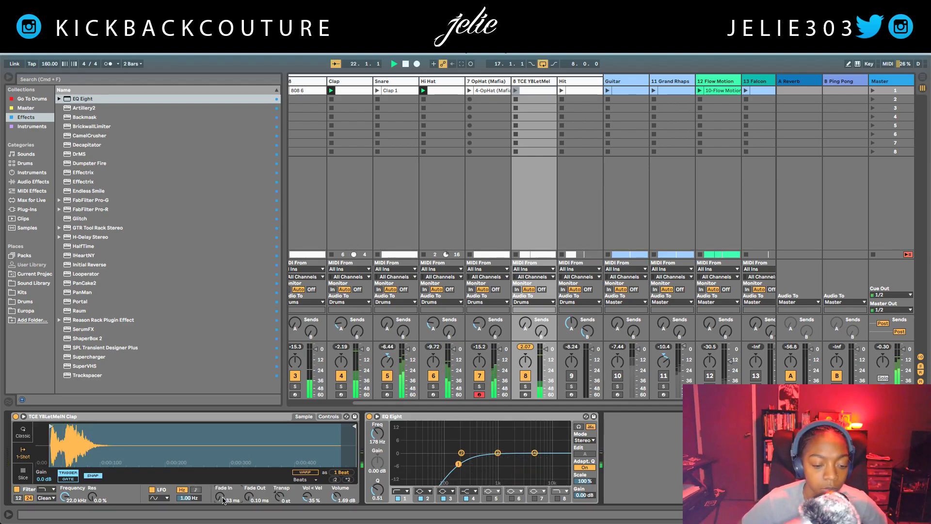
Try an A Reverb send of about -31.4 dB on the TCE YBLetMeIN track, settling on a B Ping Pong send of about -32 dB instead.
key(space)
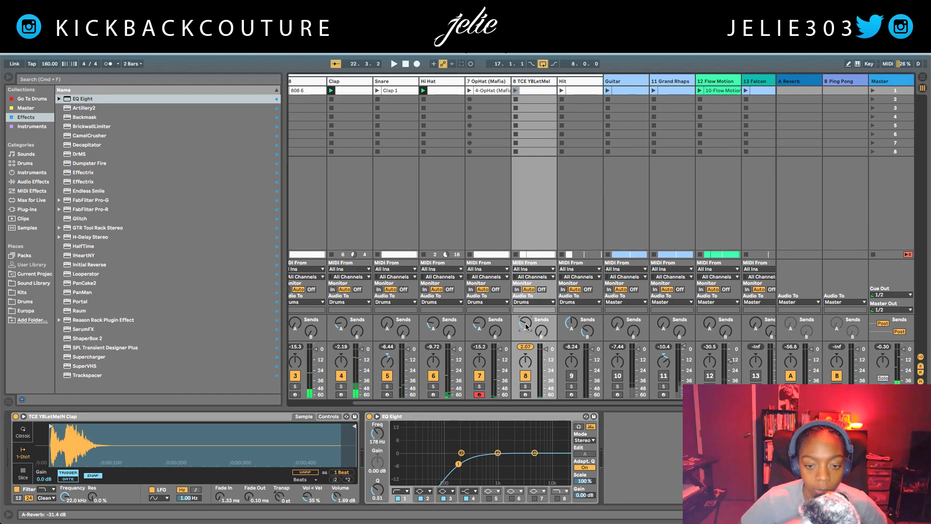
key(space)
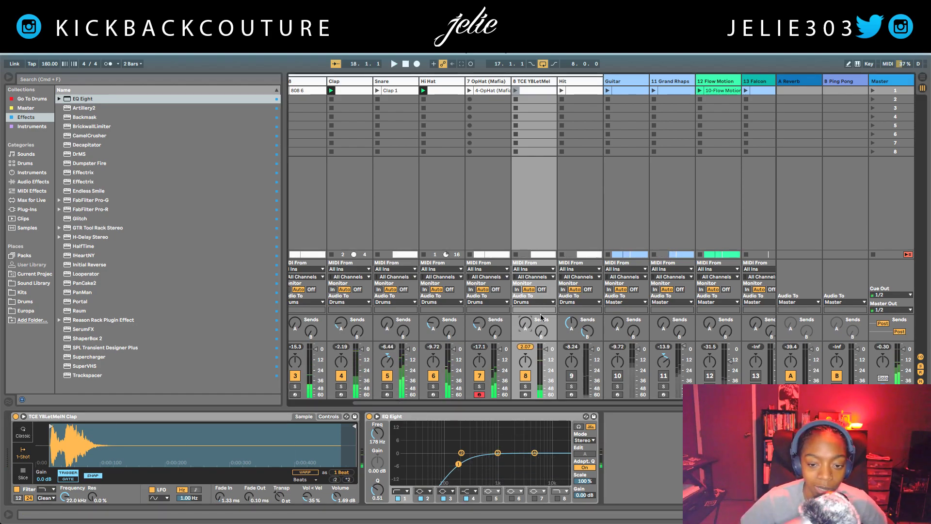
key(space)
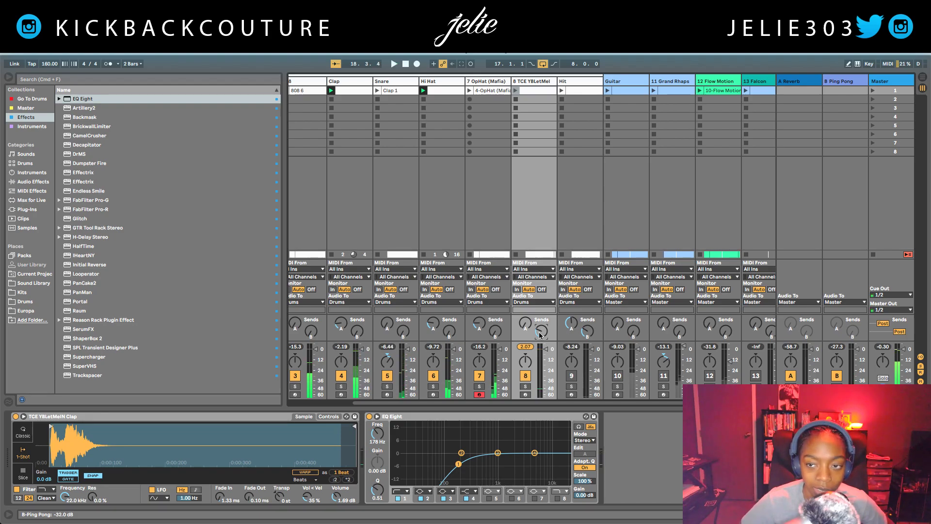
View the H-Delay plug-in's settings on the B Ping Pong return track and close its window.
click(835, 87)
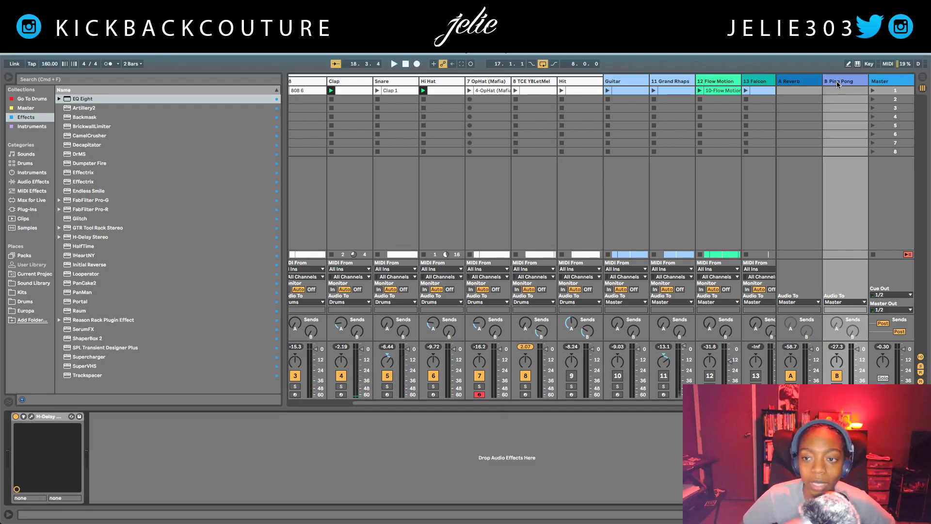
click(32, 417)
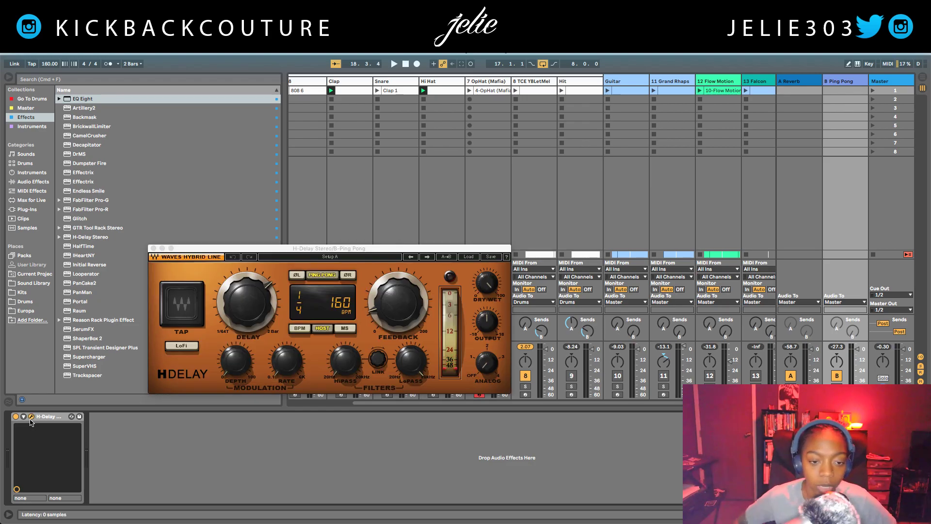
click(153, 248)
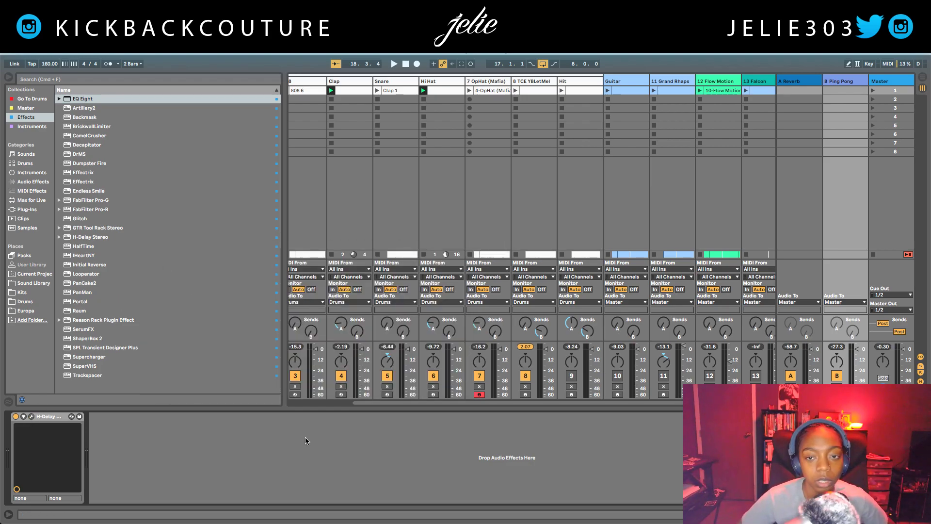
Unmute the Hit track and audition its Water Drip Sfx sample with the beat.
key(space)
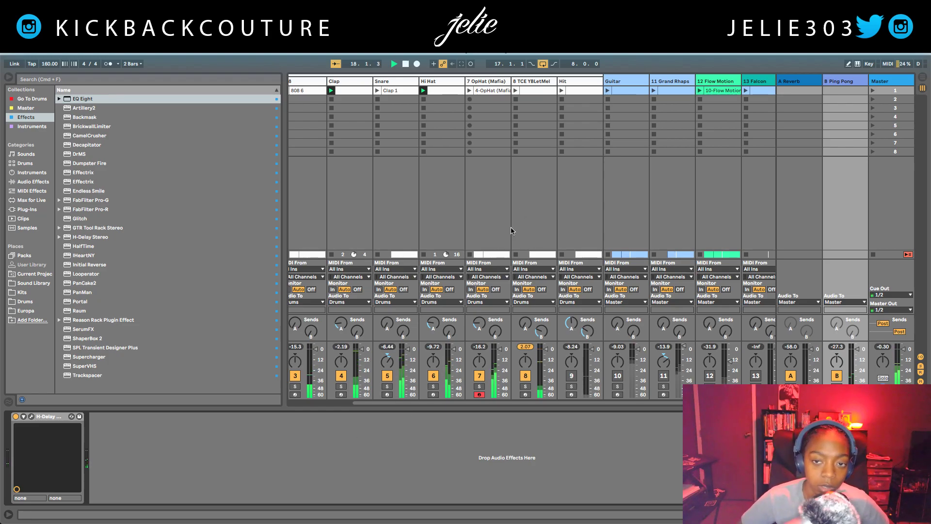
click(563, 381)
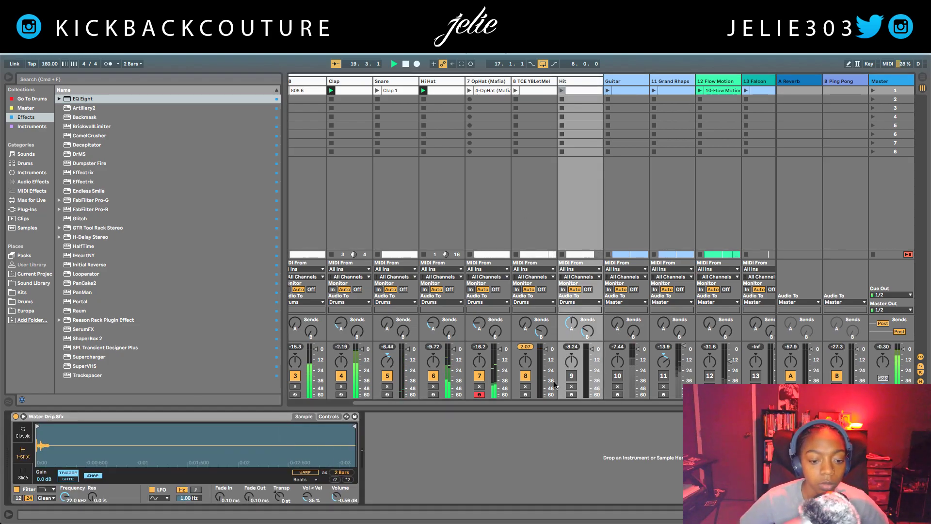
click(573, 376)
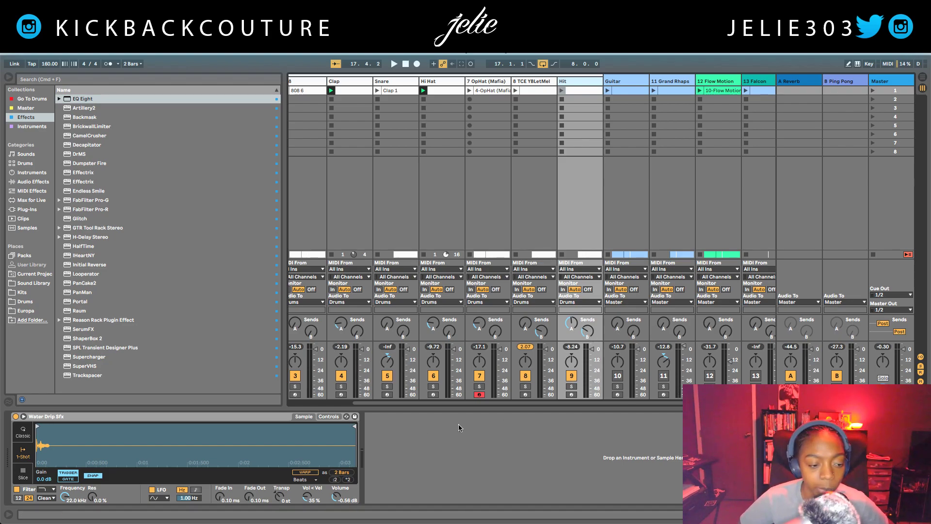
key(space)
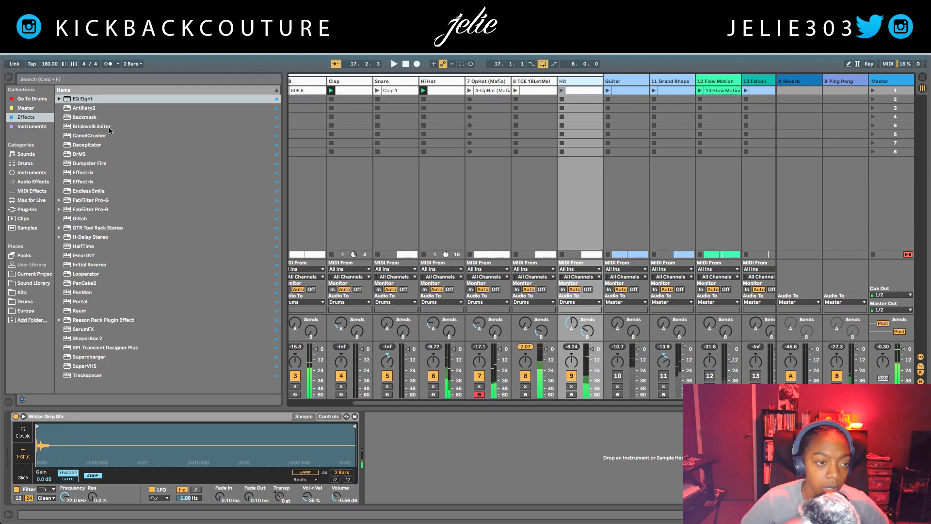
Add EQ Eight to the Hit track with a low cut at about 150 Hz, Q 0.63, and raise the sample volume to about 1.14 dB.
double_click(106, 100)
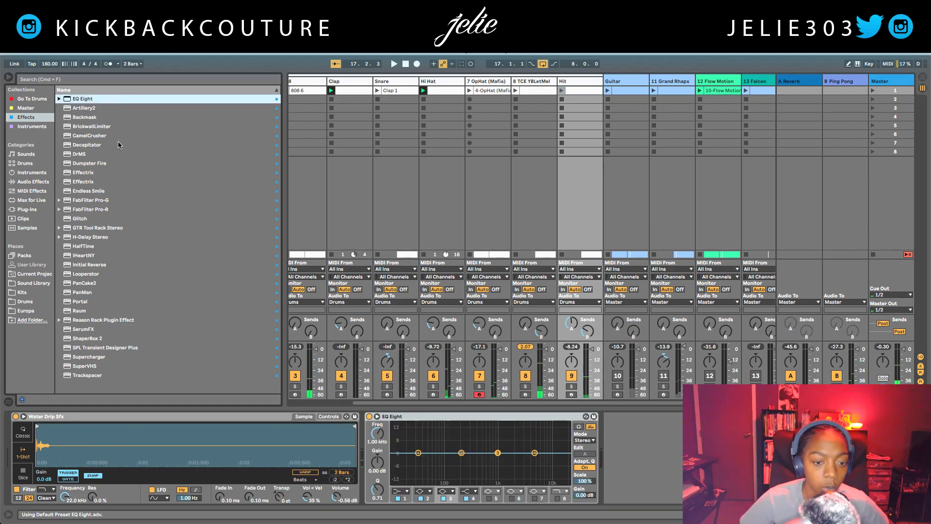
click(400, 491)
click(398, 439)
drag(419, 460, 454, 462)
key(space)
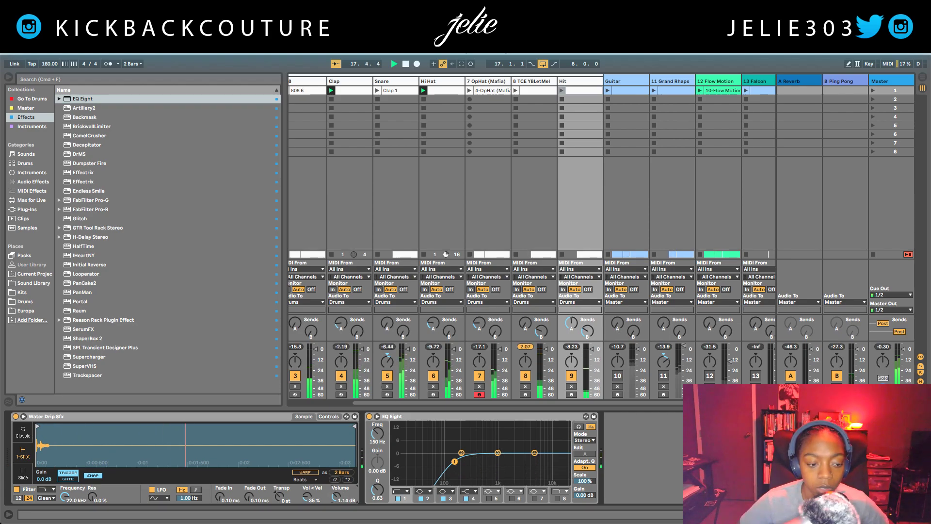
drag(336, 497, 338, 499)
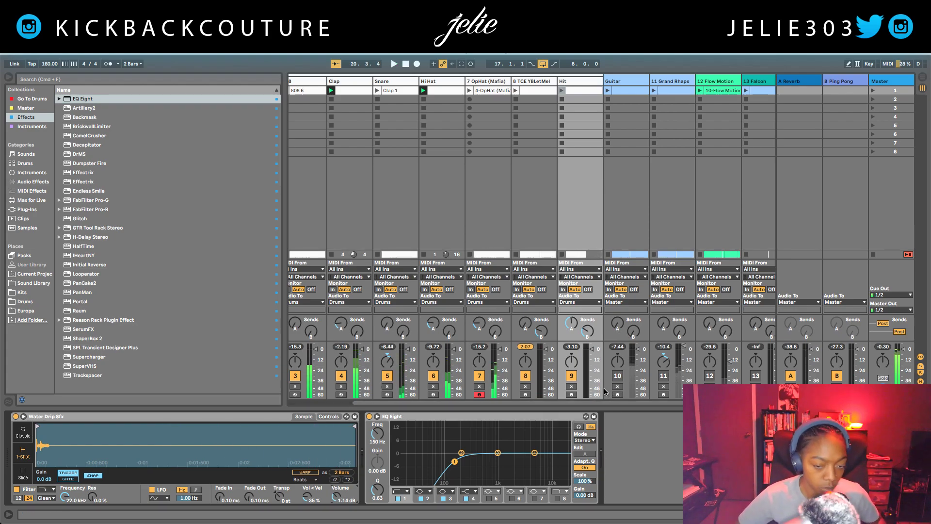
Unmute the Guitar track and play the beat to hear it.
scroll(605, 392, right, 3)
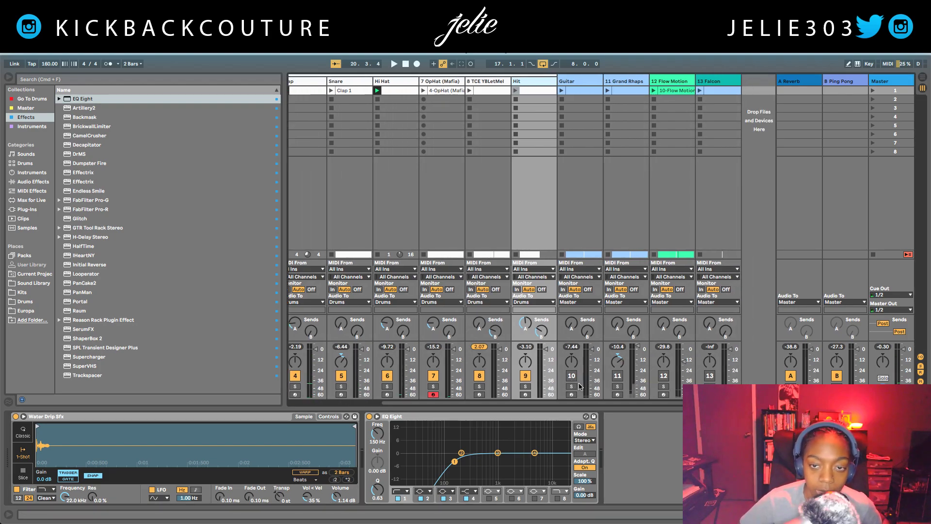
click(571, 376)
key(space)
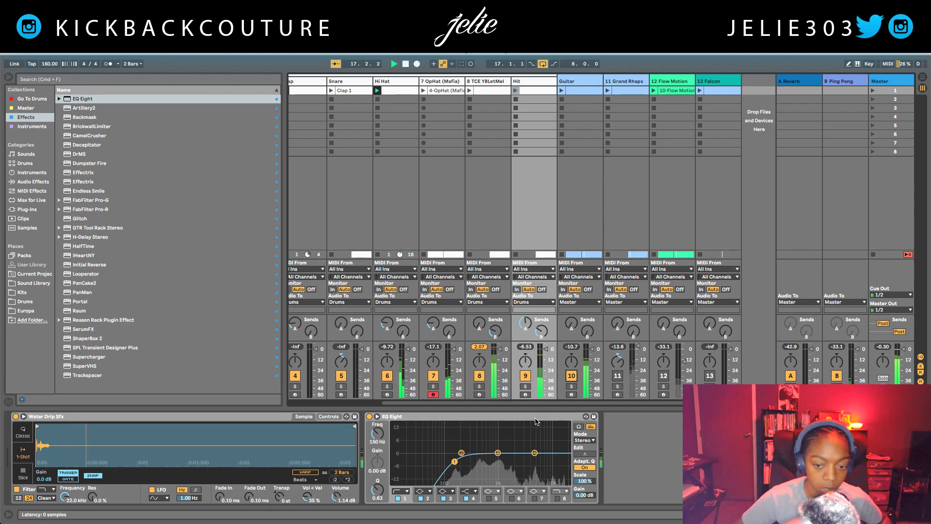
key(space)
Add EQ Eight to the Guitar track, make its first band a low cut and audition the guitar with the EQ bypassed before re-enabling it.
click(577, 82)
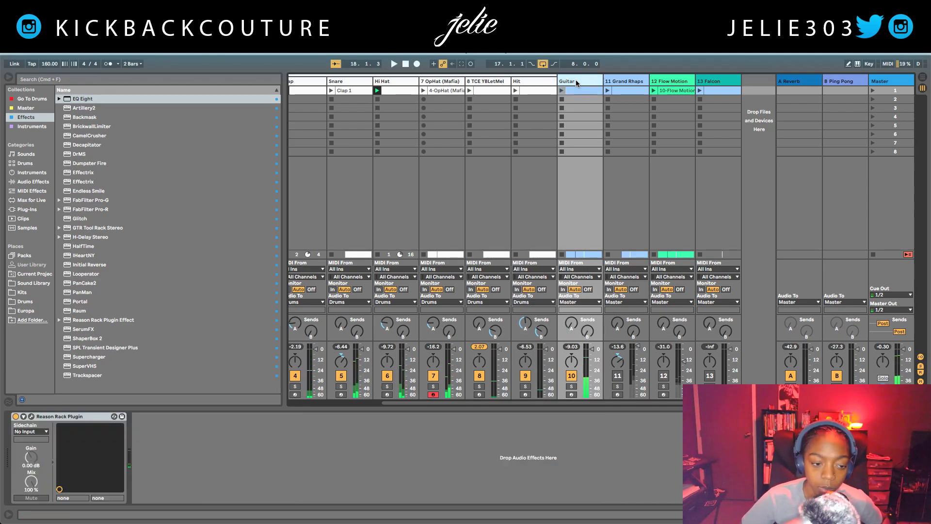
double_click(91, 100)
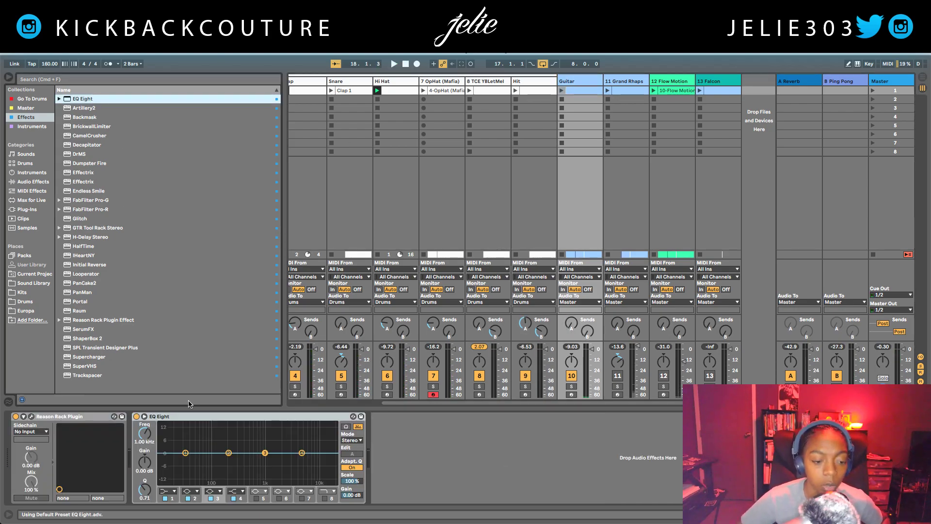
click(169, 491)
click(167, 434)
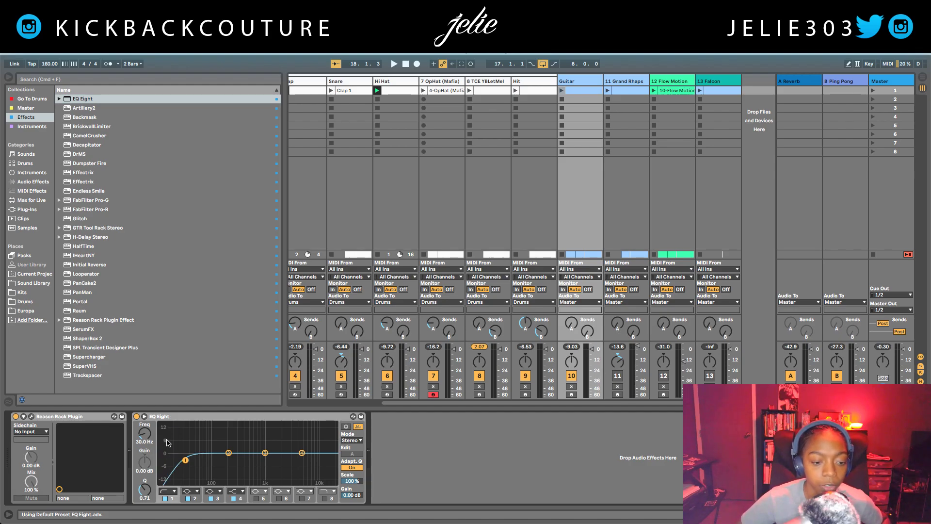
click(138, 416)
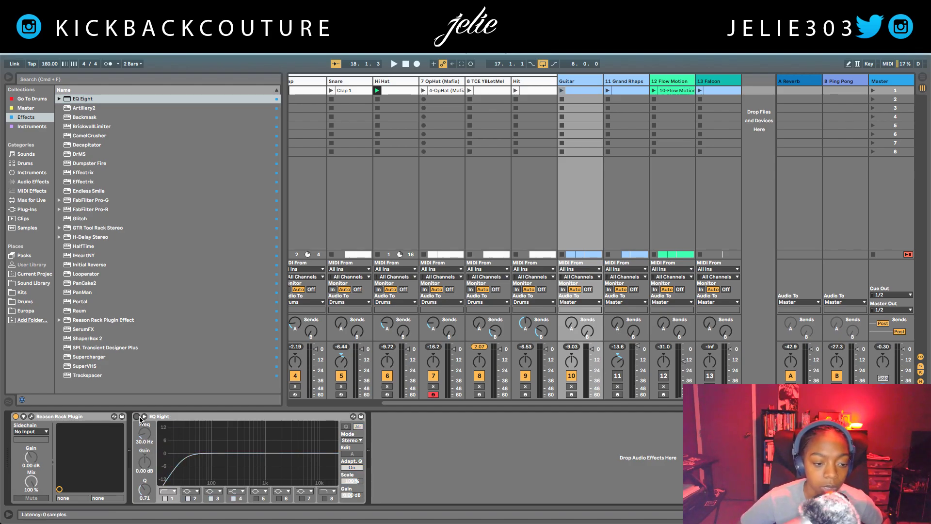
key(space)
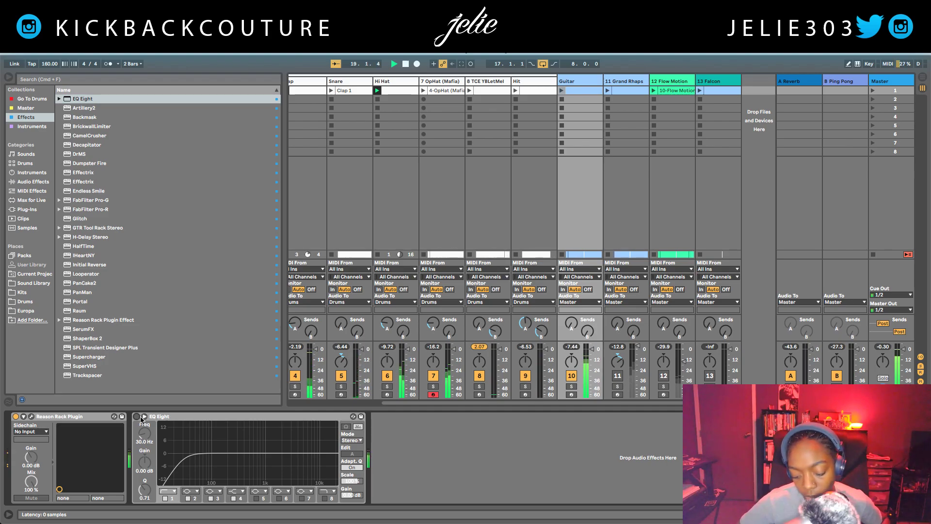
click(137, 416)
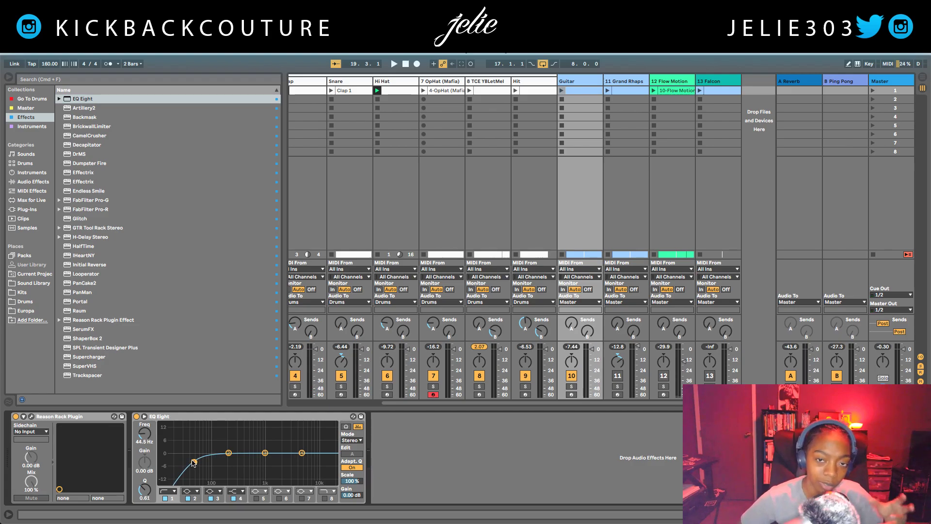
Set the Guitar track's low cut to about 261 Hz with Q 0.63 while auditioning the beat.
drag(194, 461, 198, 462)
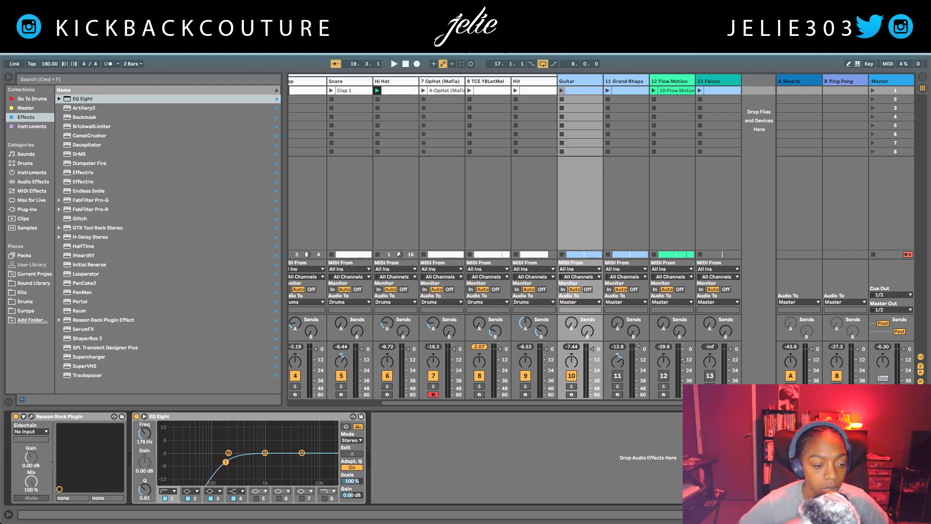
key(space)
mouse_move(228, 464)
mouse_down()
mouse_move(218, 459)
mouse_move(233, 461)
mouse_up()
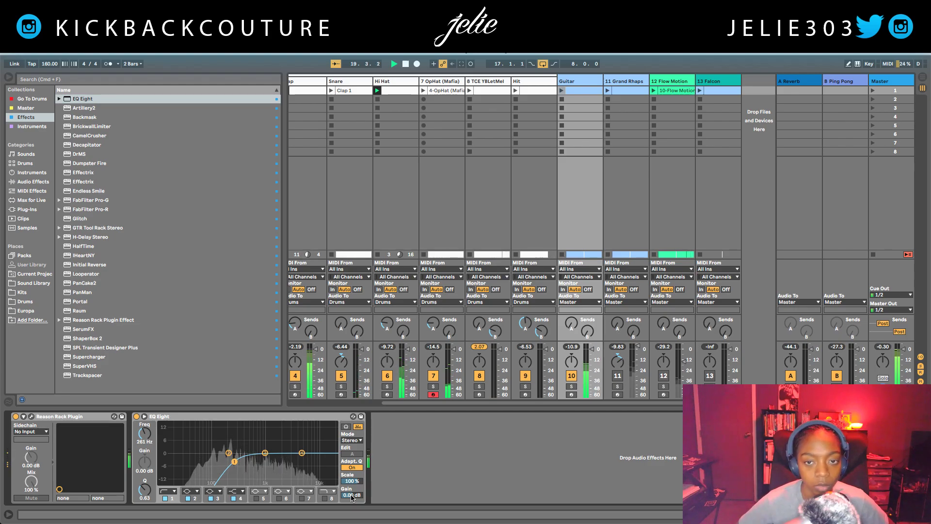
key(space)
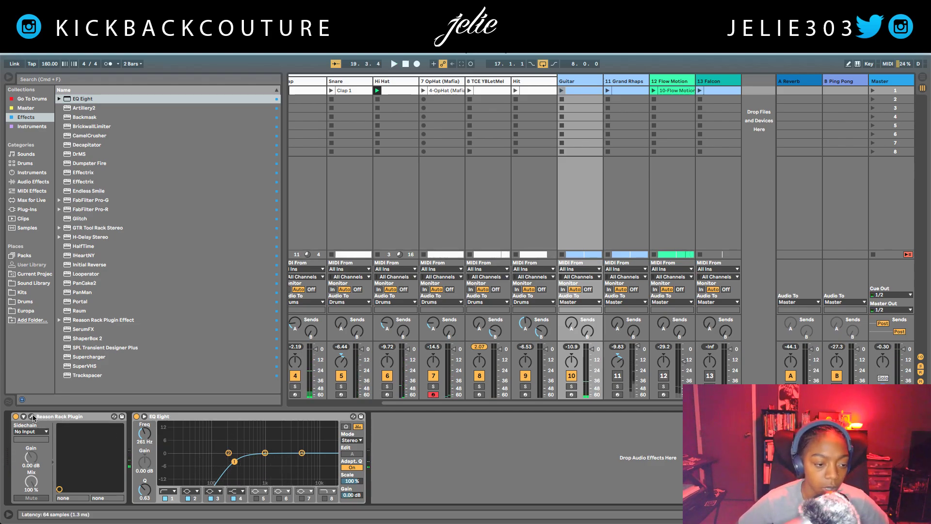
Lower the amp master level of the Guitar's NN-19 sampler to 44 in Reason Rack Plugin and audition the beat.
click(32, 416)
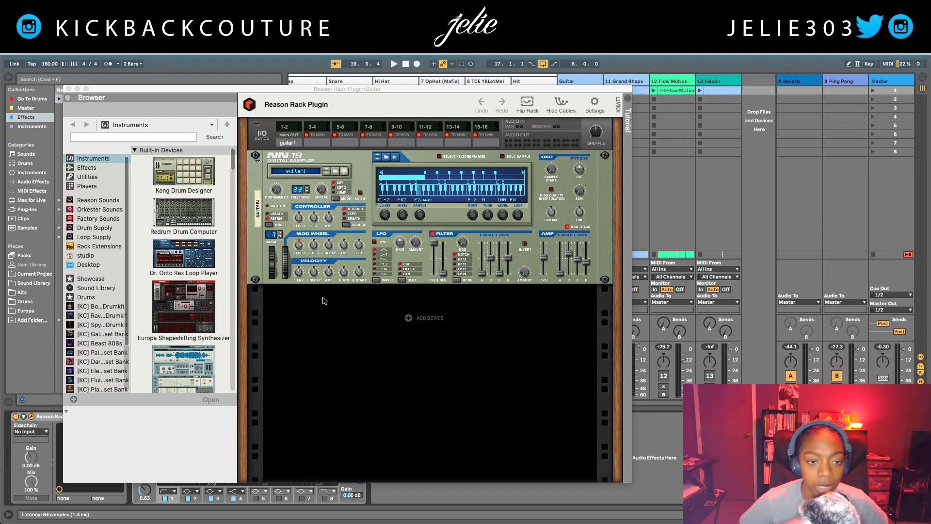
click(359, 169)
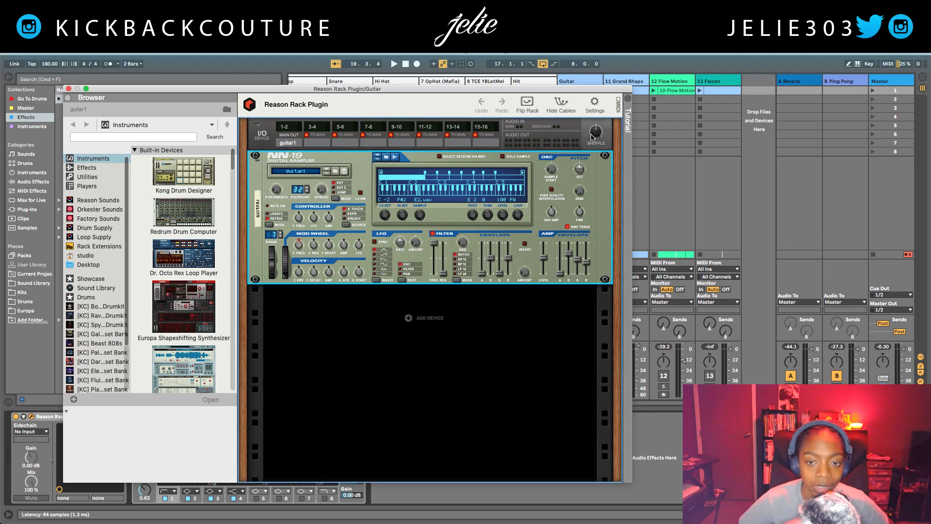
click(592, 138)
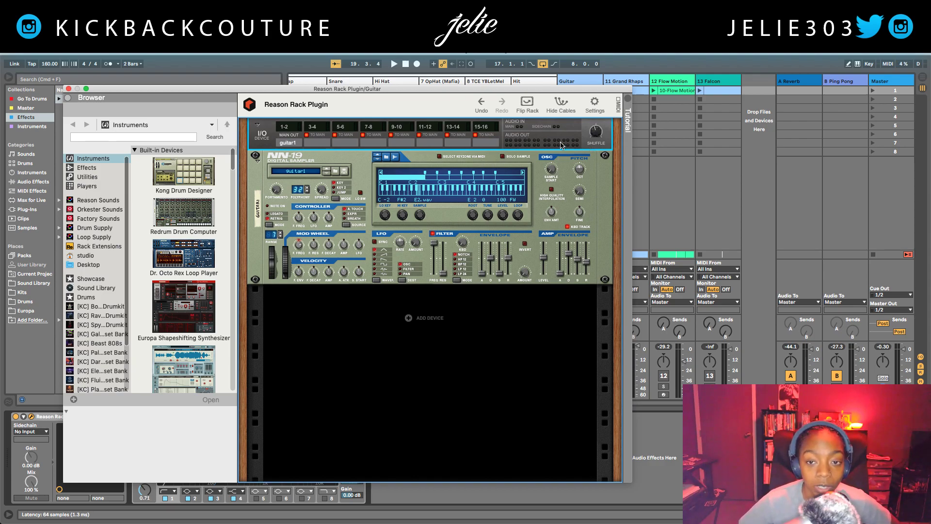
scroll(598, 137, up, 1)
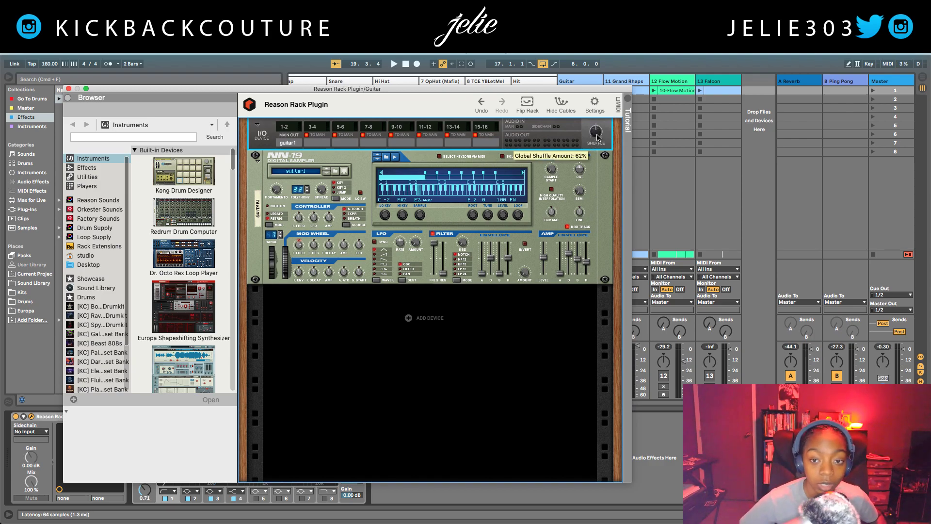
drag(544, 259, 543, 266)
key(space)
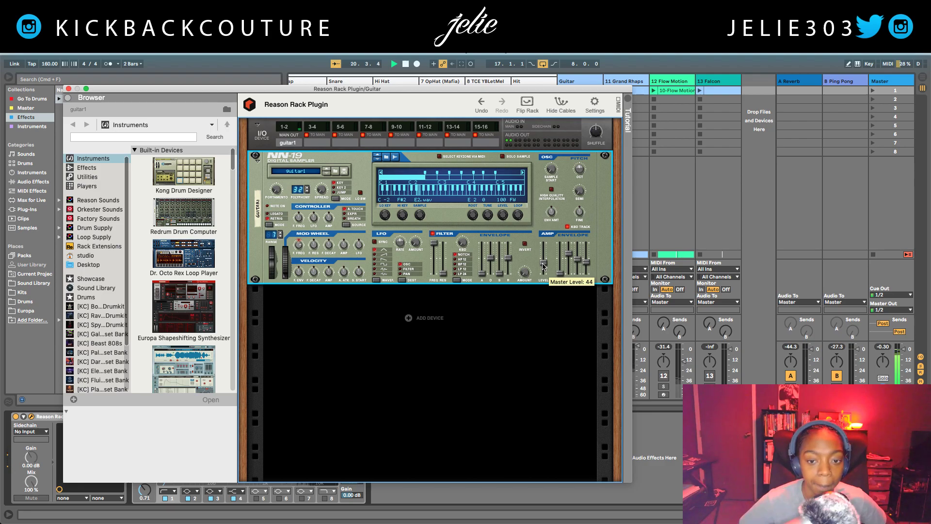
click(68, 89)
Stop playback and try panning the Guitar track to about 10L.
key(super+alt+b)
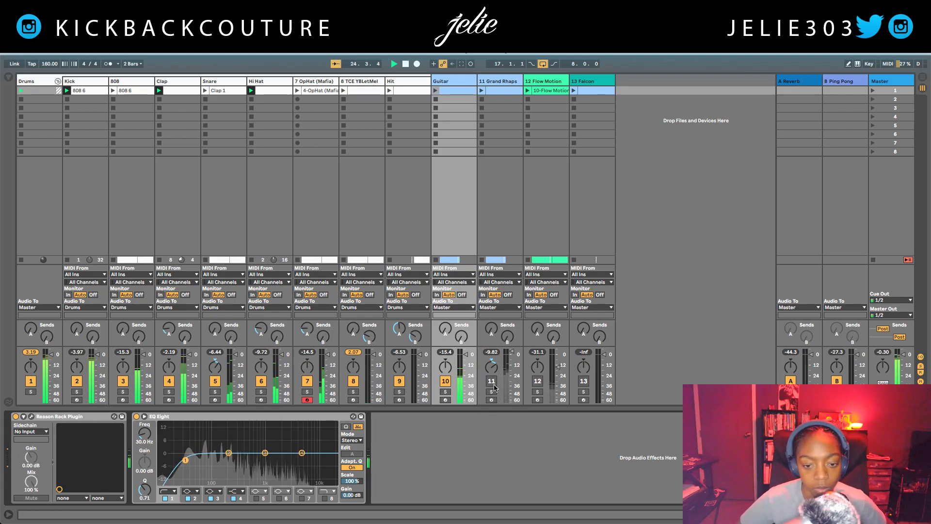
key(space)
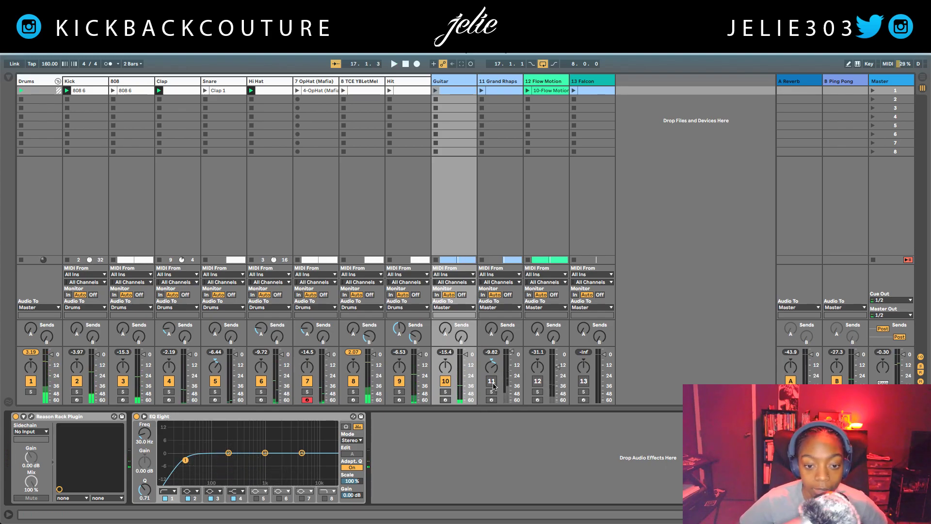
drag(447, 368, 446, 369)
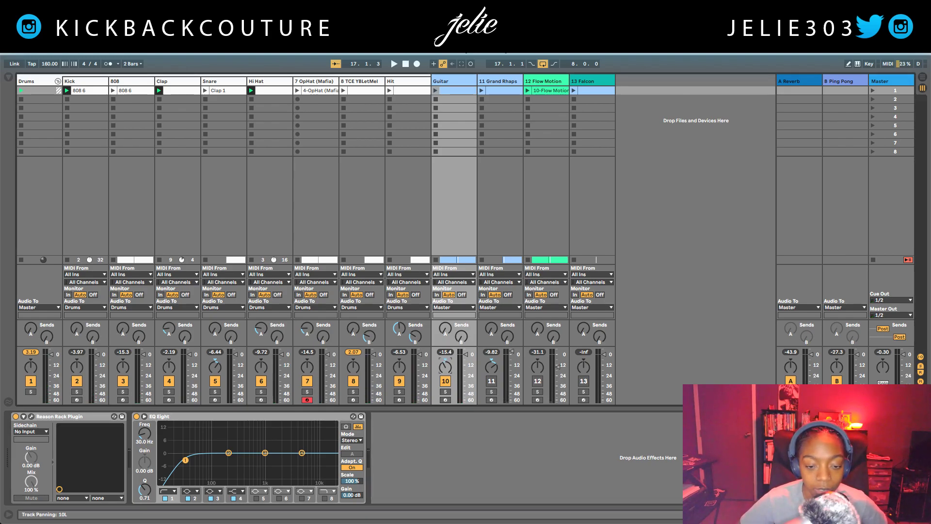
Add the DrMS spatial processor to the Guitar track after EQ Eight and close its window.
click(8, 77)
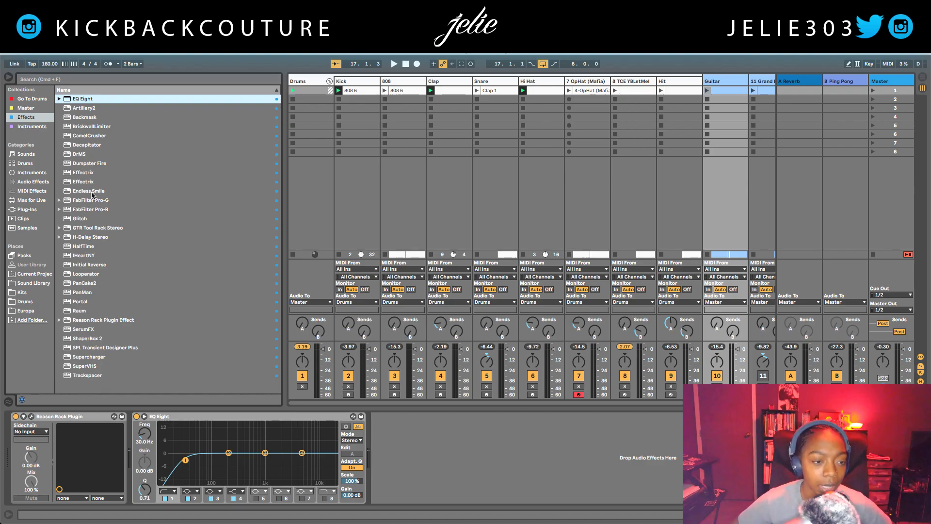
click(86, 153)
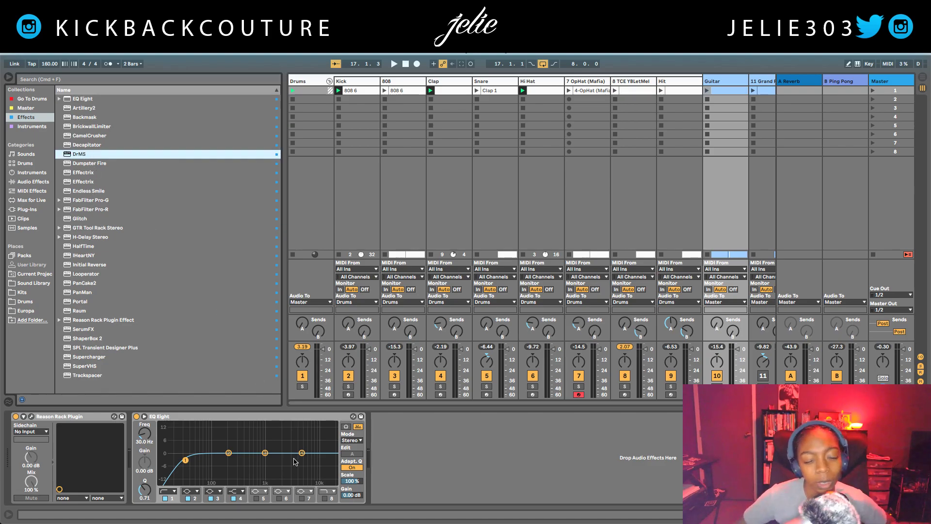
key(Return)
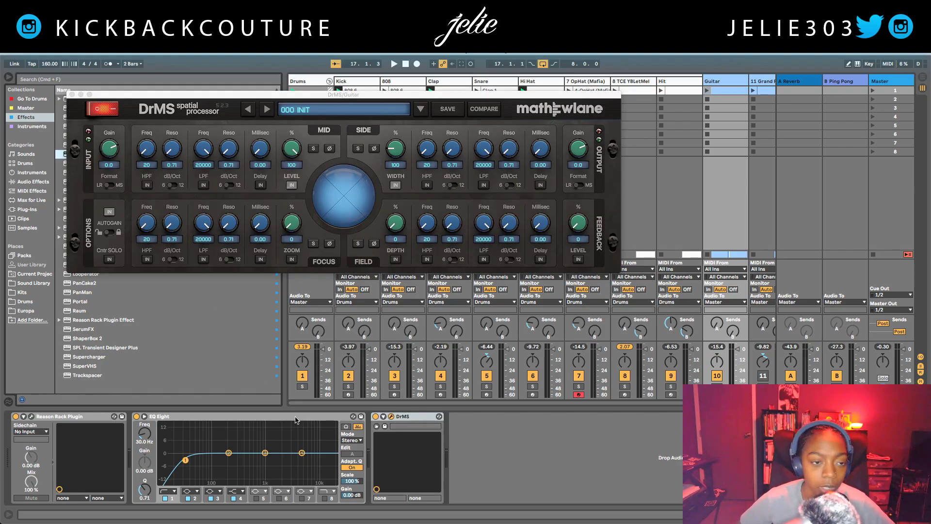
drag(347, 100, 372, 215)
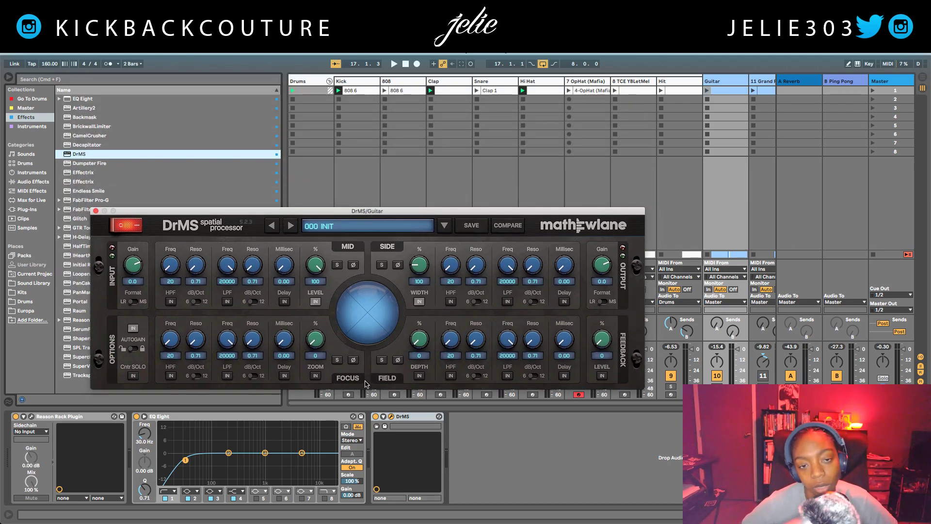
click(95, 211)
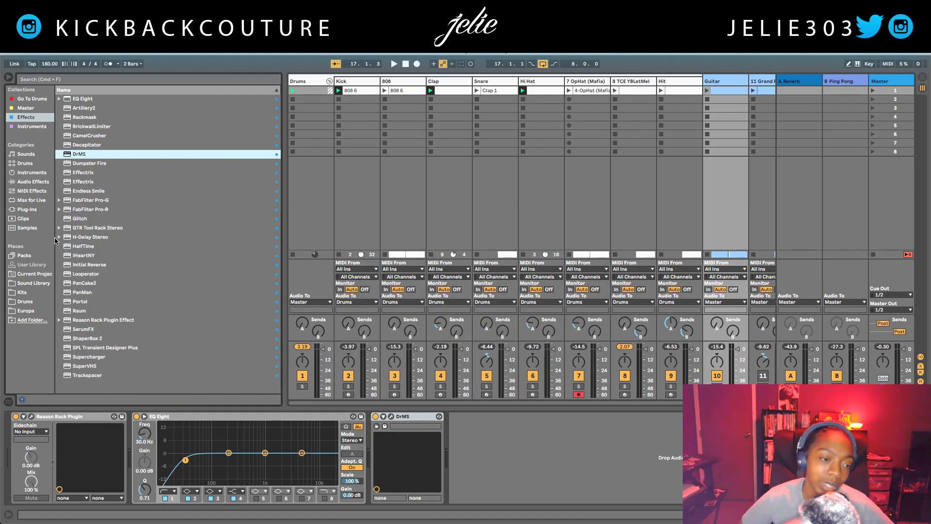
Try a Utility on the Guitar track with DrMS bypassed, auditioning stereo widths of 400% and about 204%.
click(34, 183)
scroll(97, 266, down, 3)
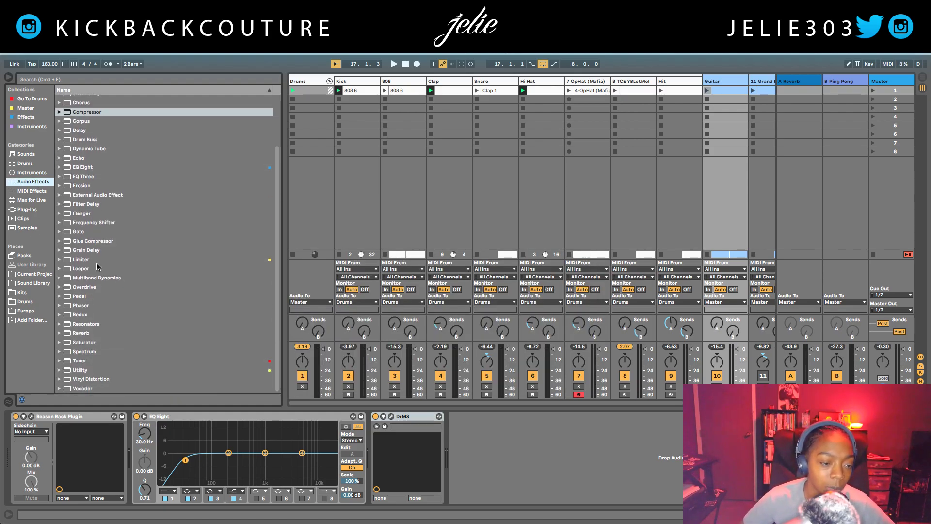
double_click(89, 371)
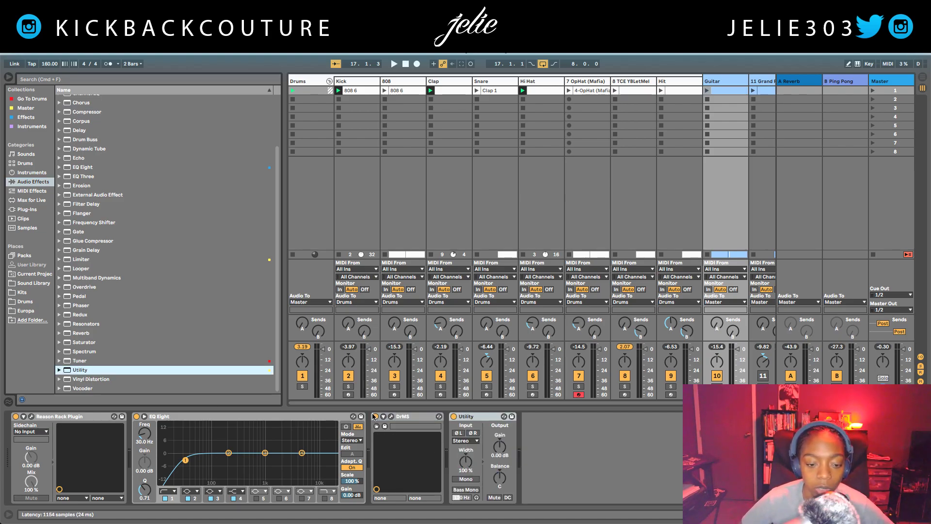
click(433, 454)
key(space)
drag(465, 460, 465, 402)
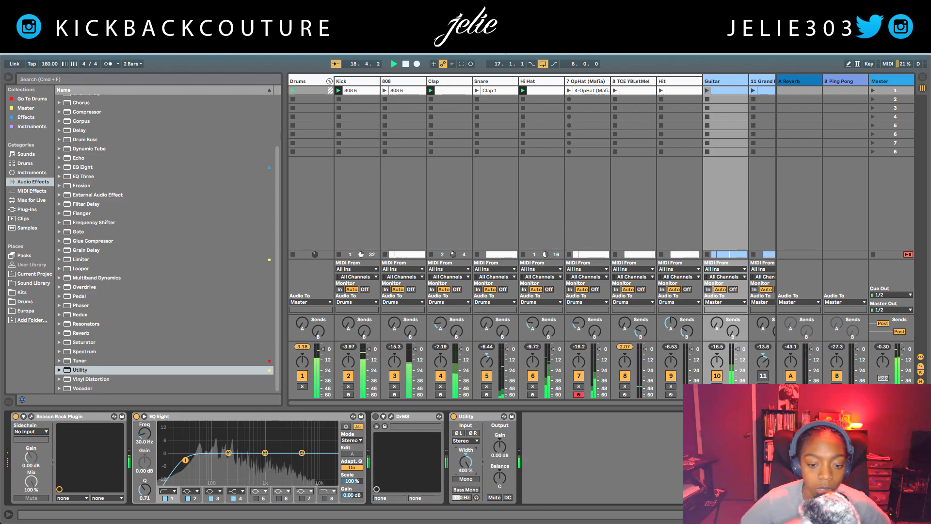
drag(465, 465, 465, 499)
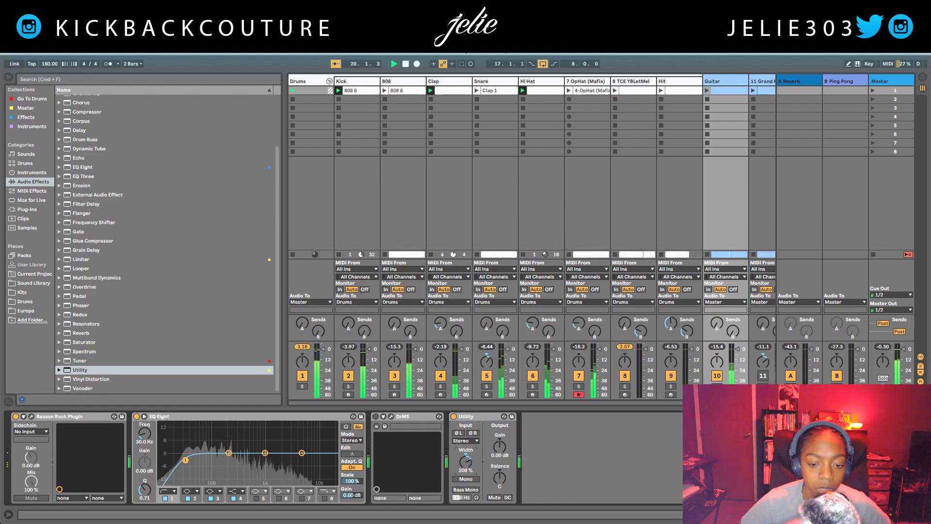
Stop playback, delete the Utility device from the Guitar track and leave DrMS enabled.
key(space)
click(466, 416)
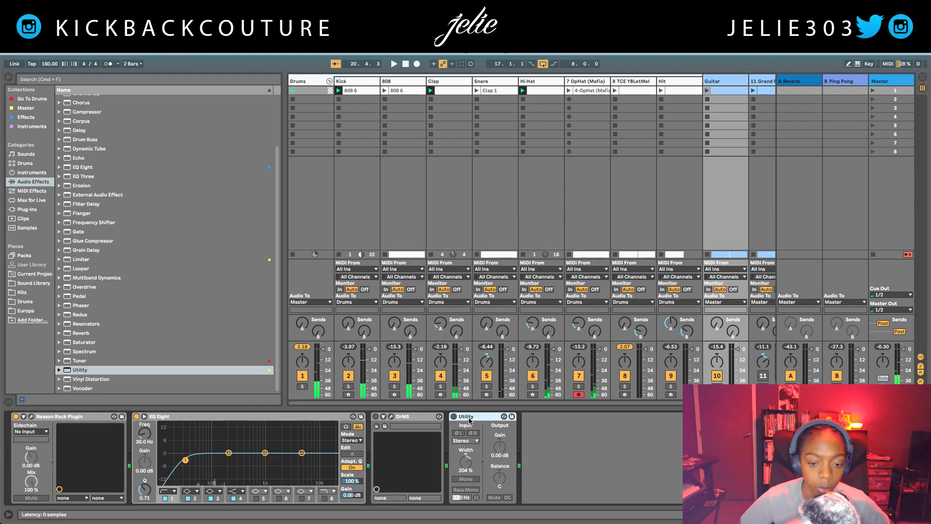
key(Delete)
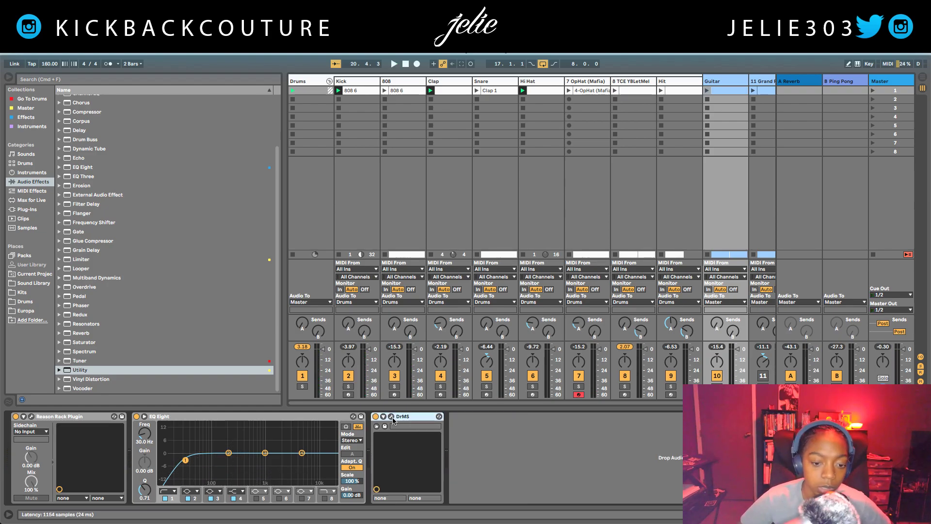
Load the DP BEYOND THE SPEAKERS preset in the Guitar's DrMS and compare the beat with and without the effect.
click(391, 416)
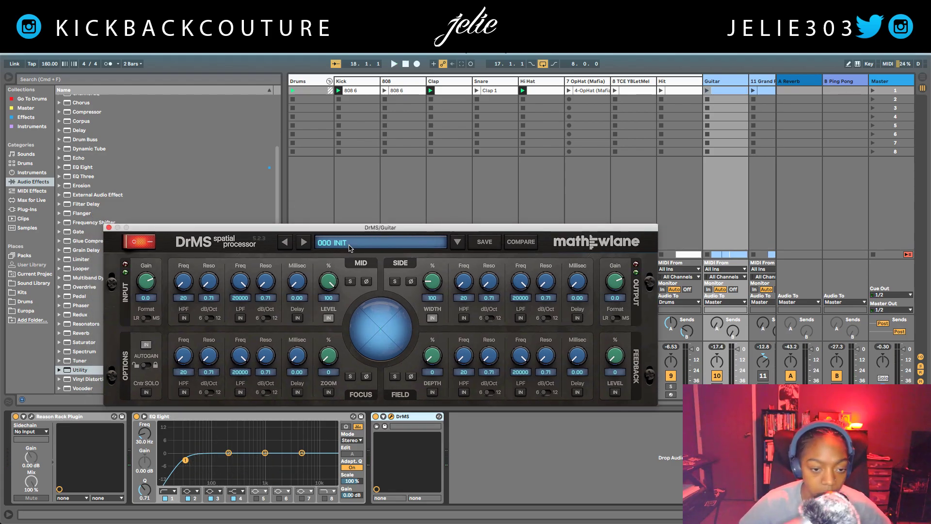
click(349, 243)
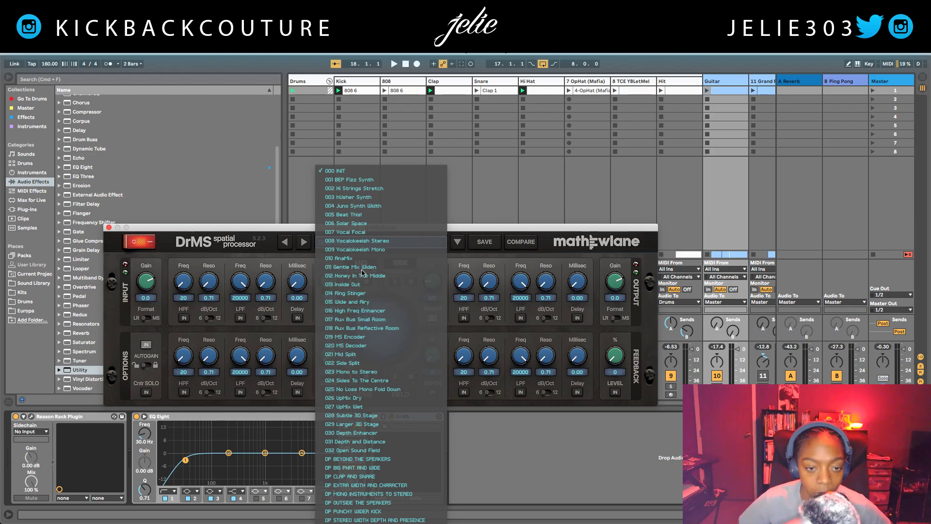
click(398, 460)
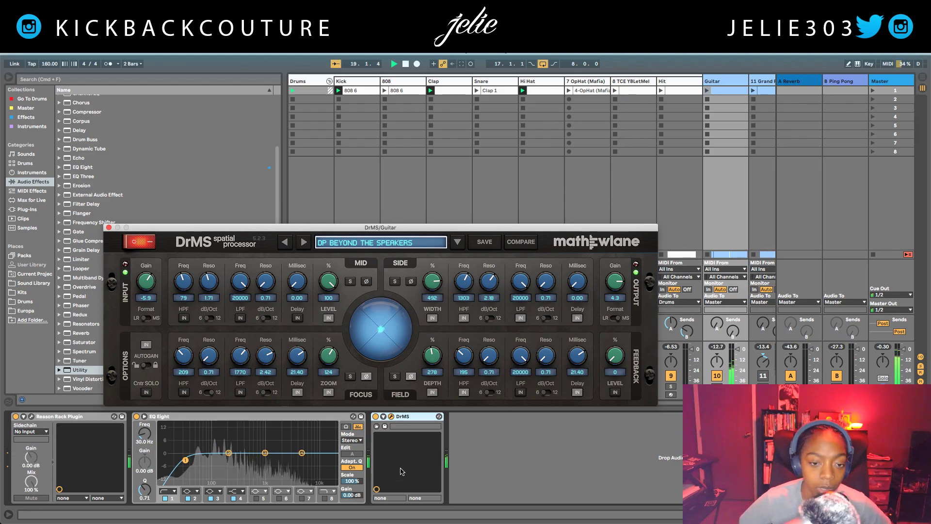
click(108, 227)
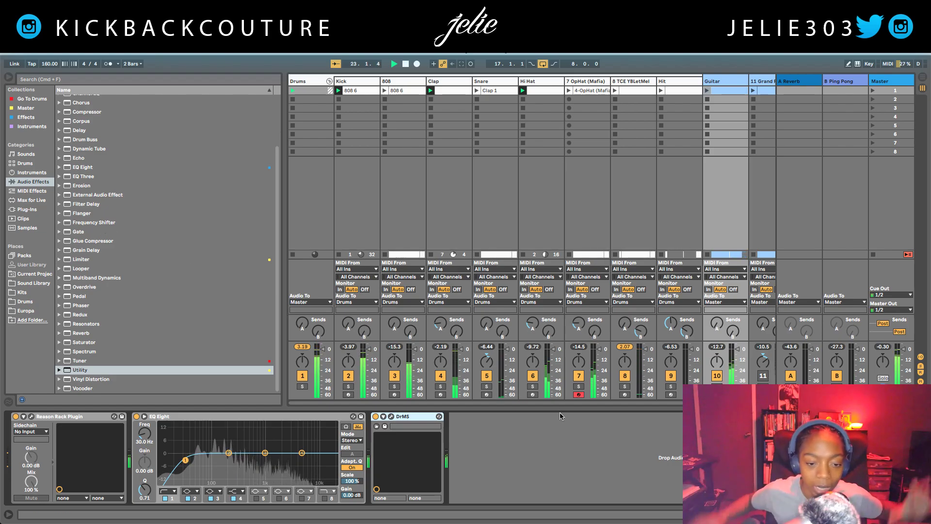
click(376, 417)
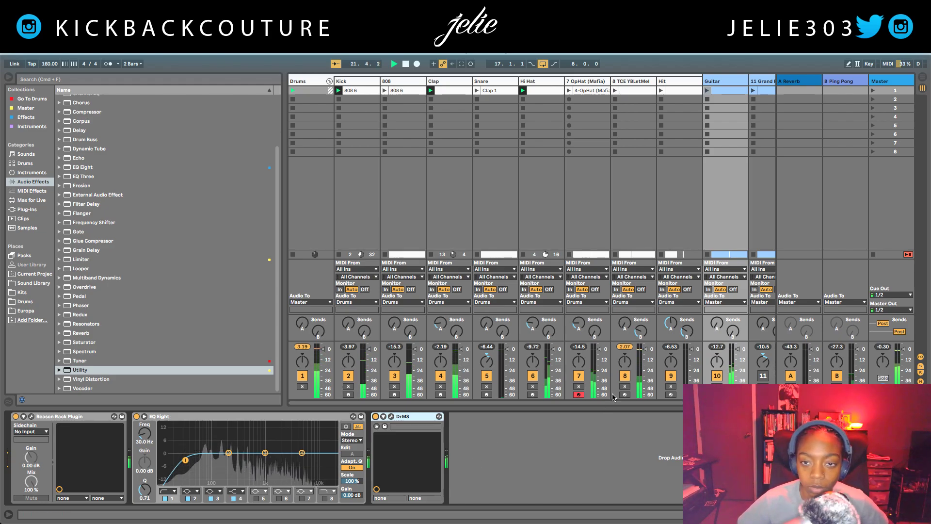
Move DrMS before EQ Eight on the Guitar track and set the EQ's low cut to about 198 Hz with Q 0.72.
scroll(683, 375, right, 3)
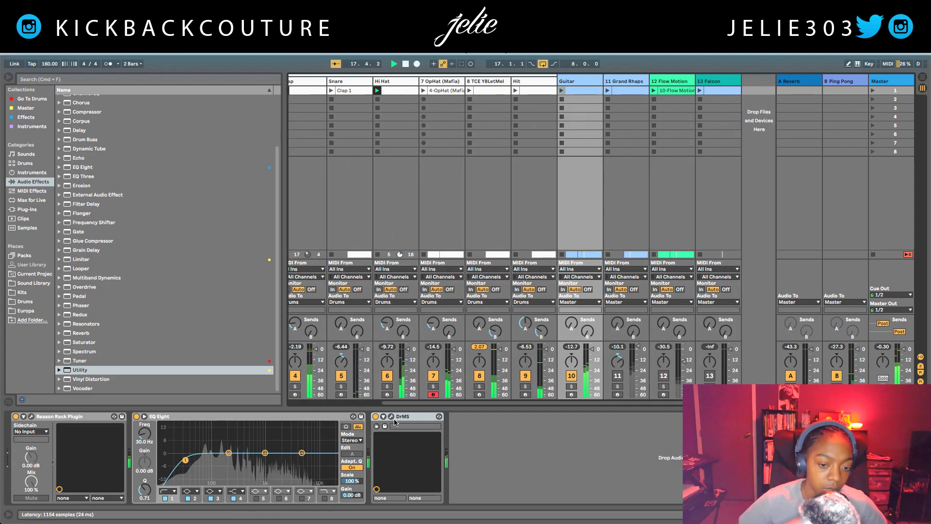
drag(411, 418, 141, 430)
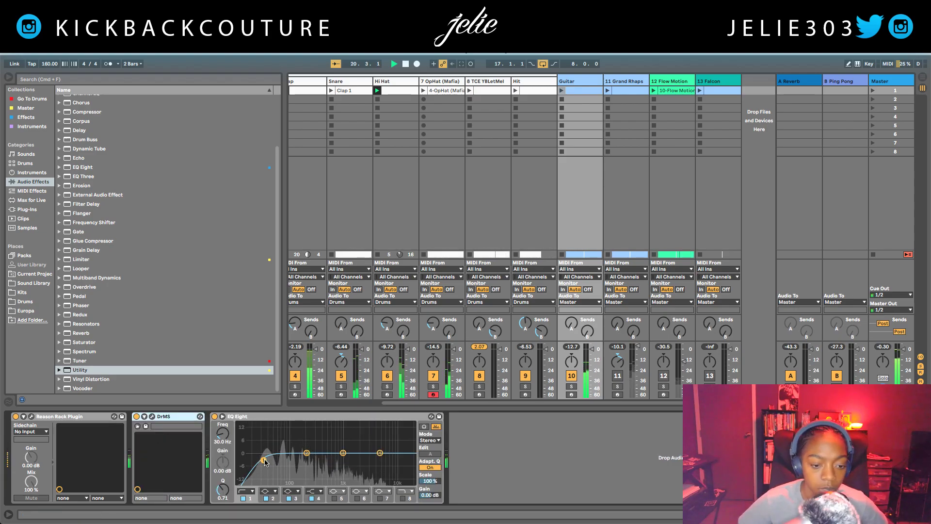
drag(264, 461, 266, 463)
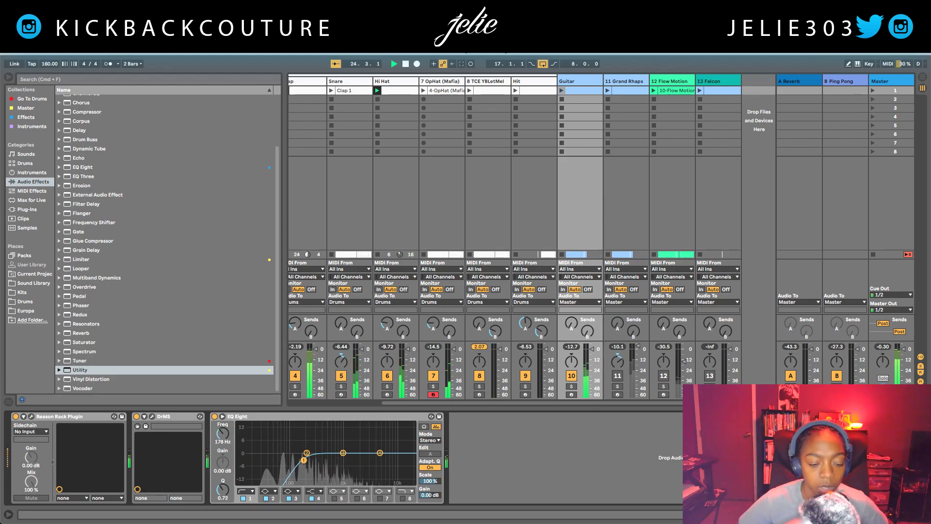
drag(304, 459, 305, 459)
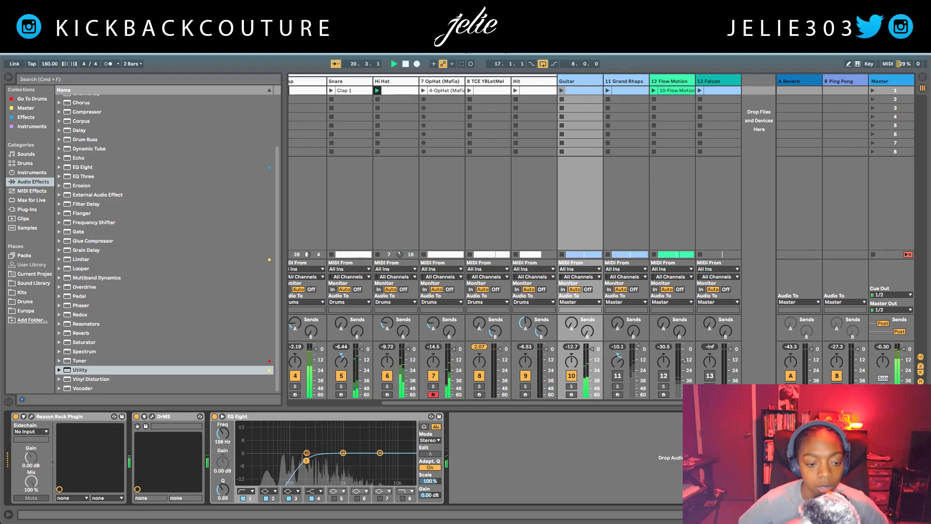
Set the amp master level of the Guitar's NN-19 sampler to 48 and close the plugin window.
click(32, 416)
click(547, 264)
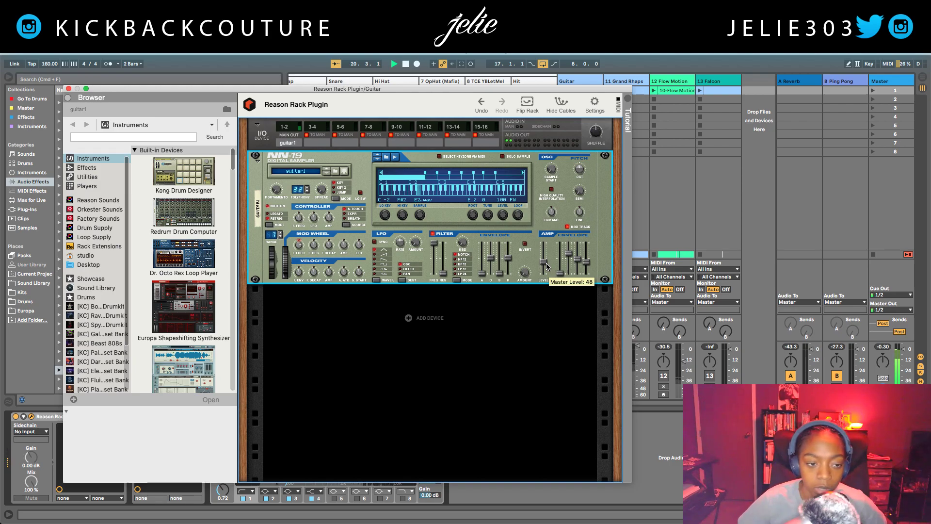
click(68, 88)
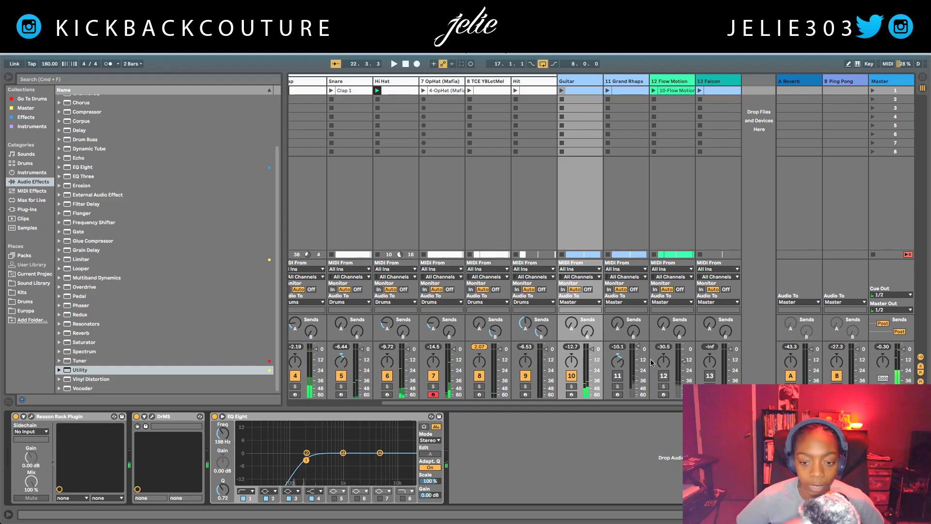
Unmute the 11 Grand Rhaps track and play the beat to hear it.
click(618, 377)
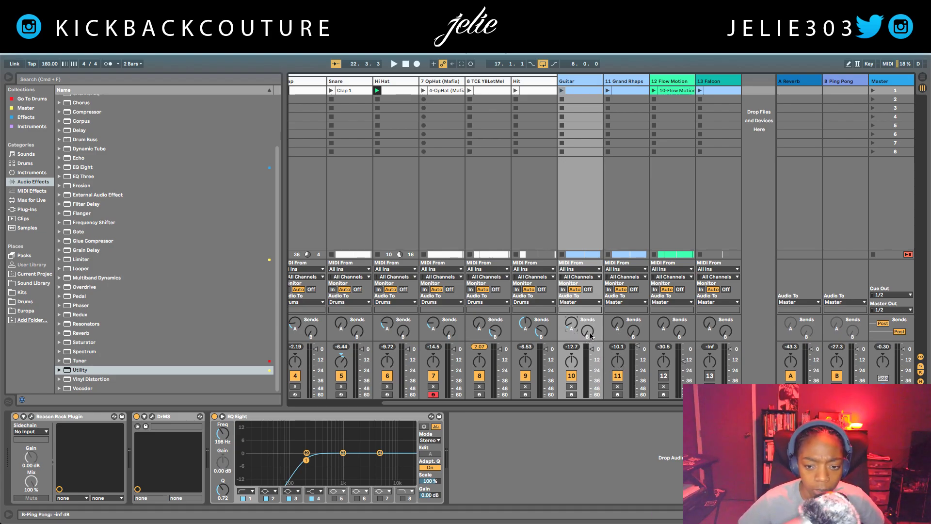
key(space)
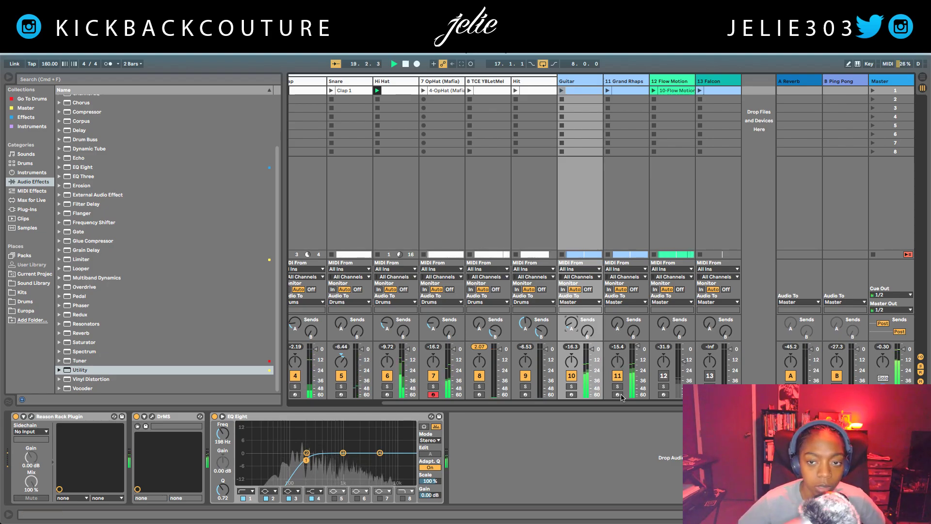
Add EQ Eight from the Effects collection to the 11 Grand Rhaps track.
click(632, 81)
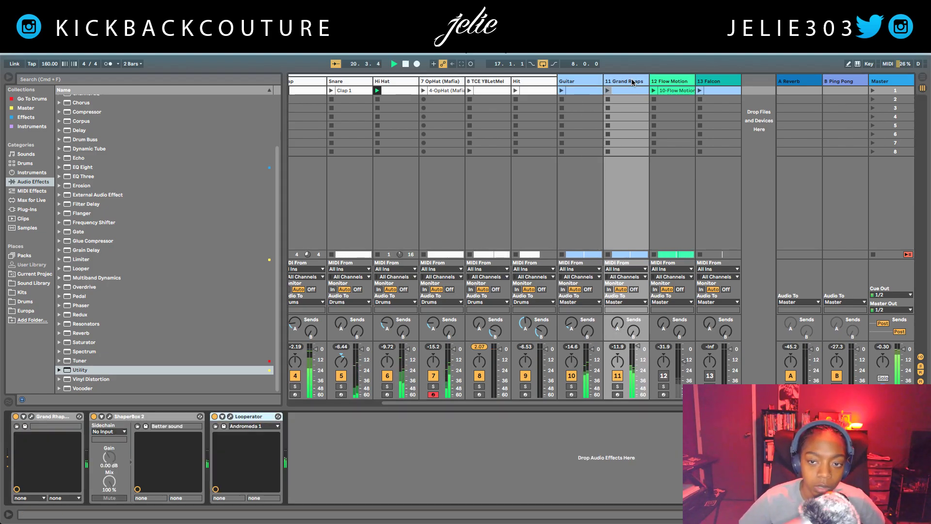
scroll(94, 272, up, 3)
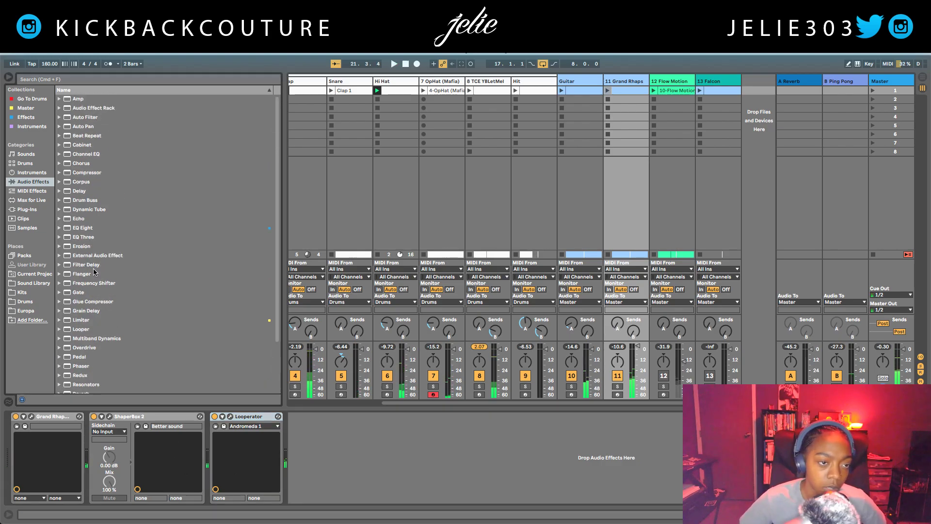
click(27, 118)
double_click(78, 99)
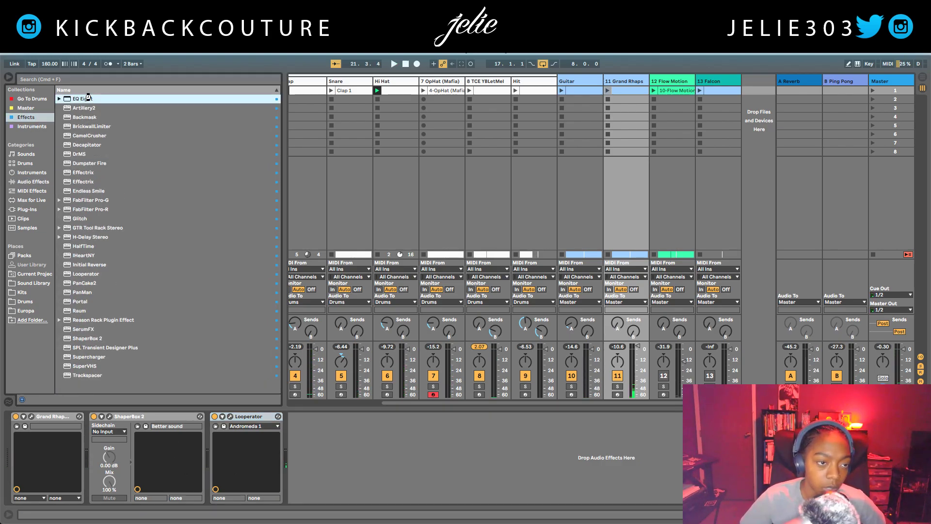
Make band 1 of the 11 Grand Rhaps EQ a low cut at about 316 Hz with Q 0.38 and lower its output gain to -1.31 dB.
click(324, 490)
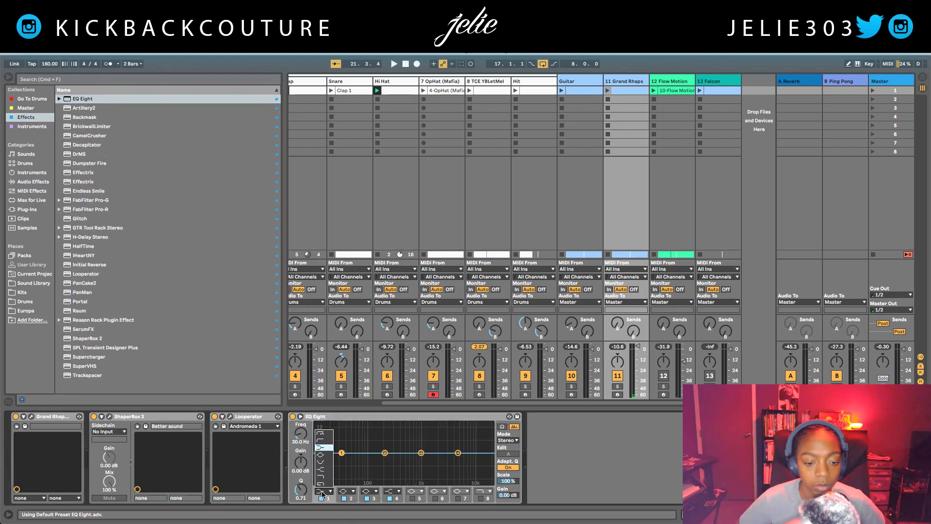
click(324, 446)
drag(355, 461, 394, 467)
key(space)
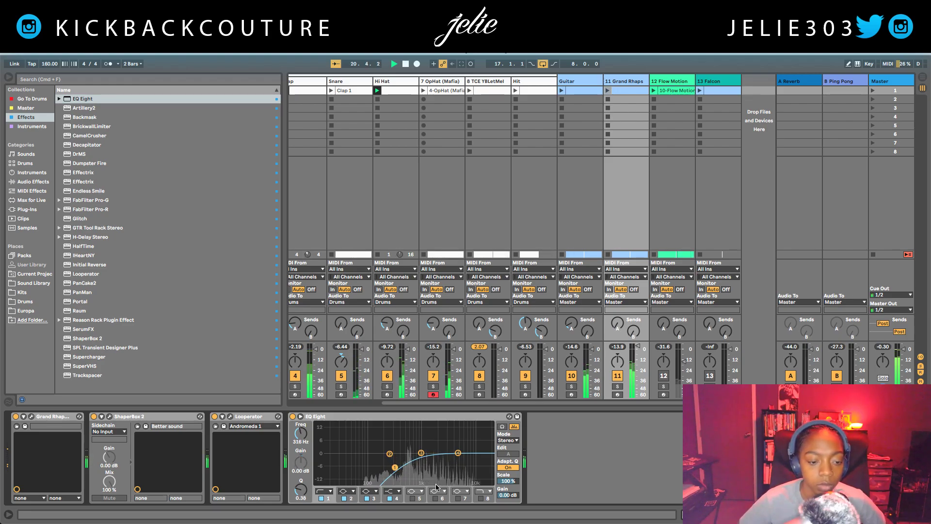
drag(510, 498, 510, 502)
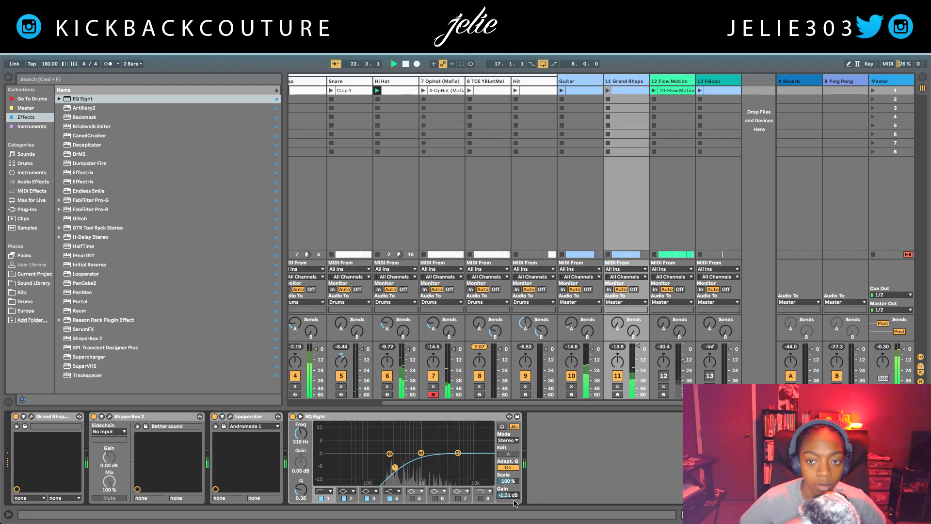
key(space)
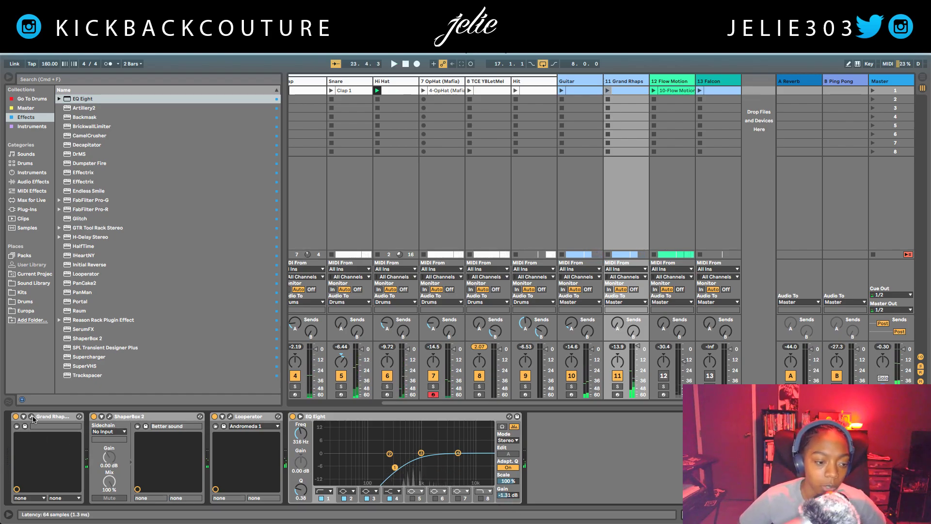
View the Grand Rhapsody piano's plugin window, close it and play the beat to check the equalized piano.
click(31, 416)
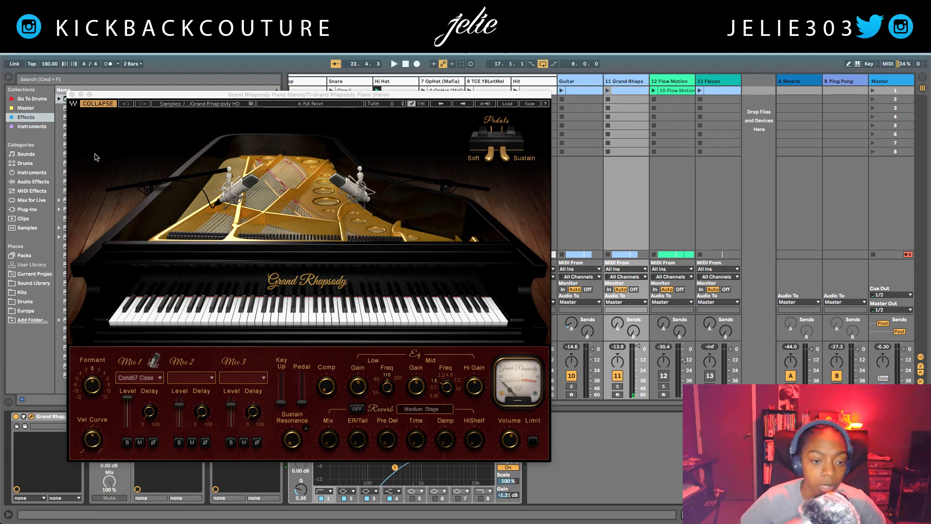
click(72, 94)
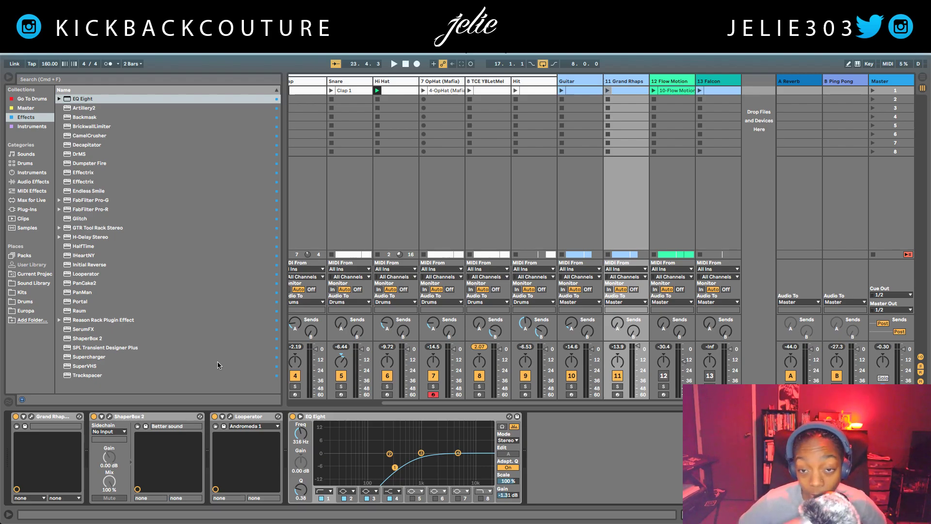
key(space)
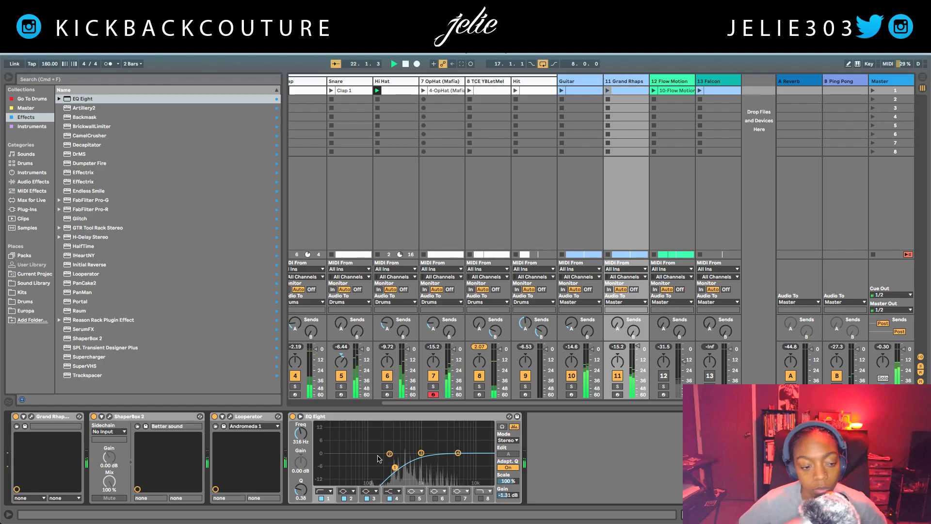
key(space)
Examine the Volume shaper in ShaperBox 2 on the 11 Grand Rhaps track and close the plugin window.
click(110, 416)
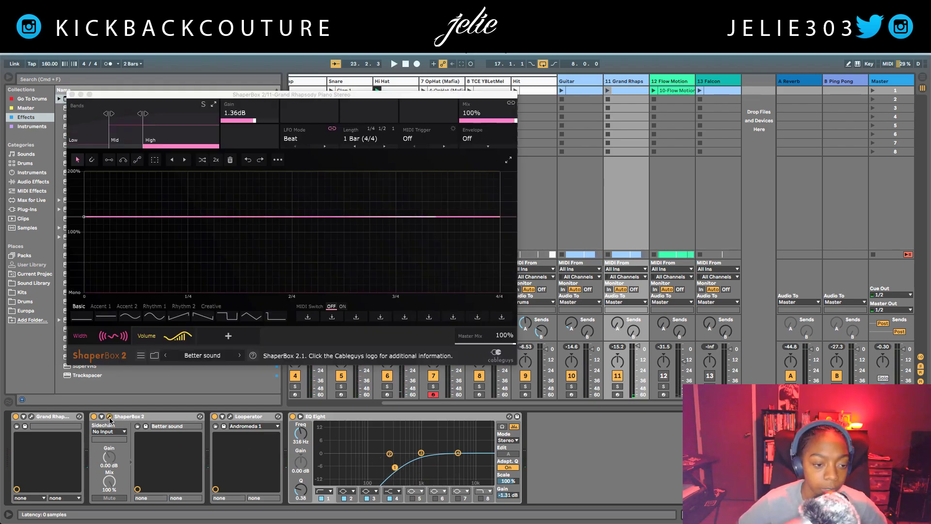
click(150, 338)
click(150, 338)
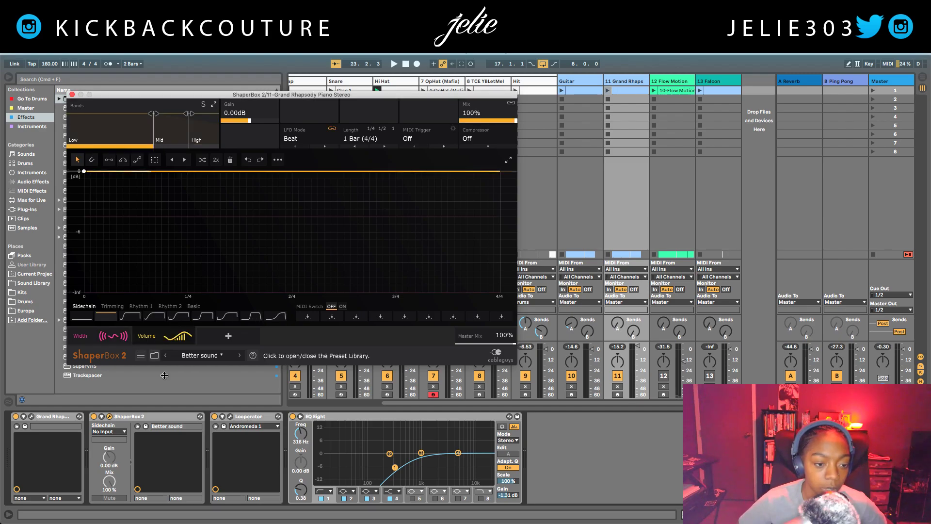
click(72, 94)
Look through Looperator's pattern and preset folders on the 11 Grand Rhaps track, close it and listen to the beat.
click(230, 417)
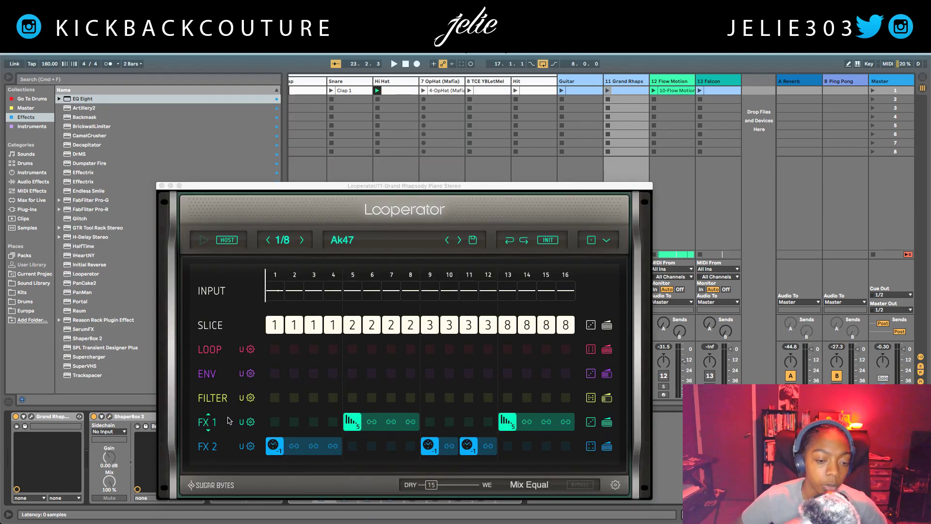
click(342, 241)
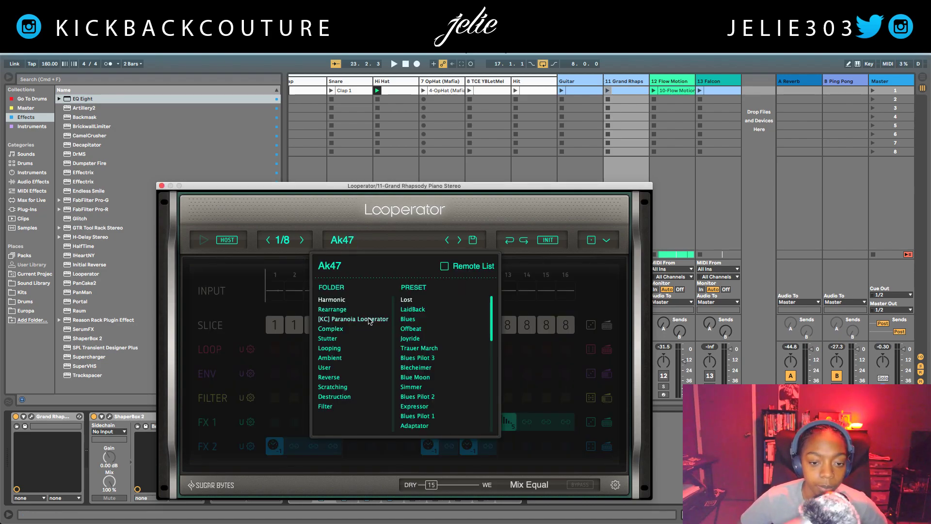
click(191, 188)
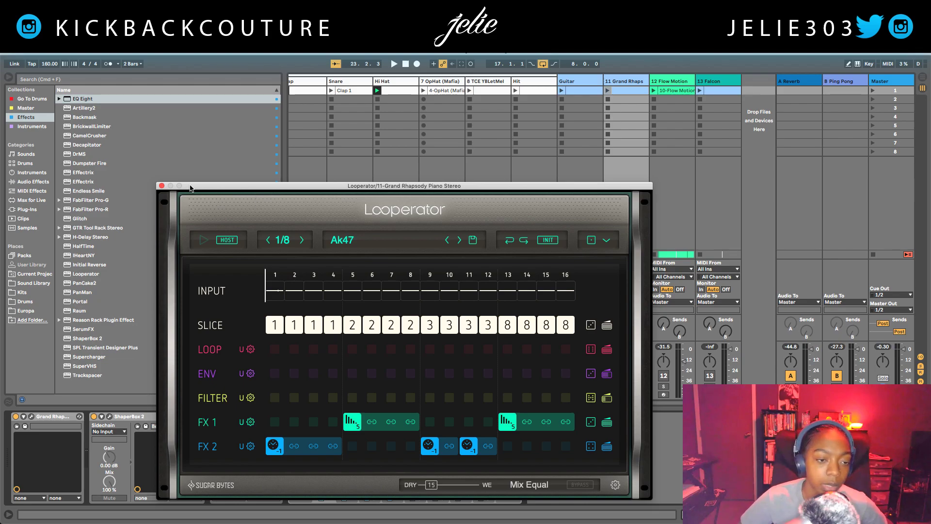
click(161, 185)
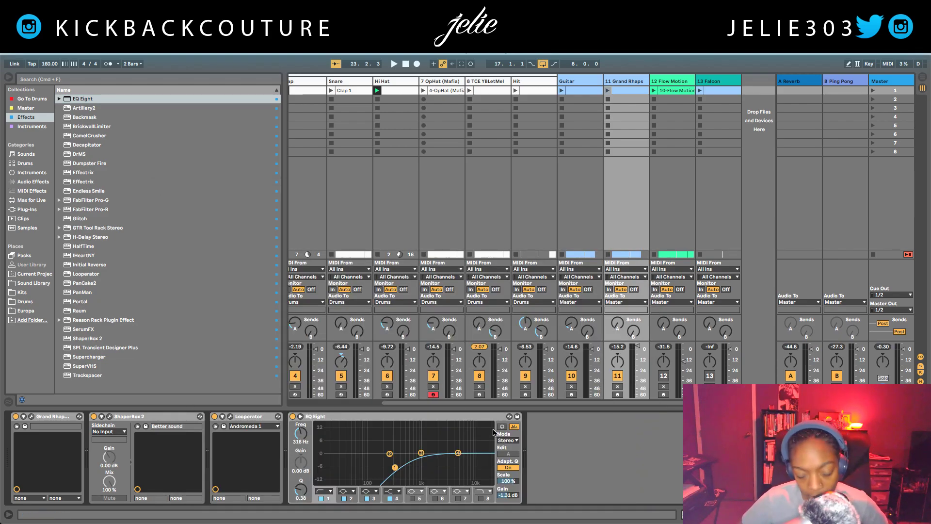
key(space)
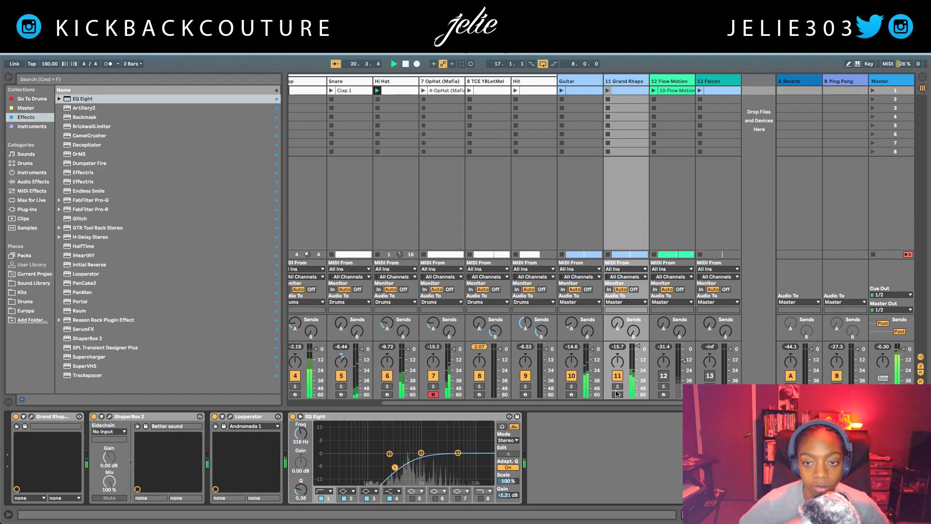
key(space)
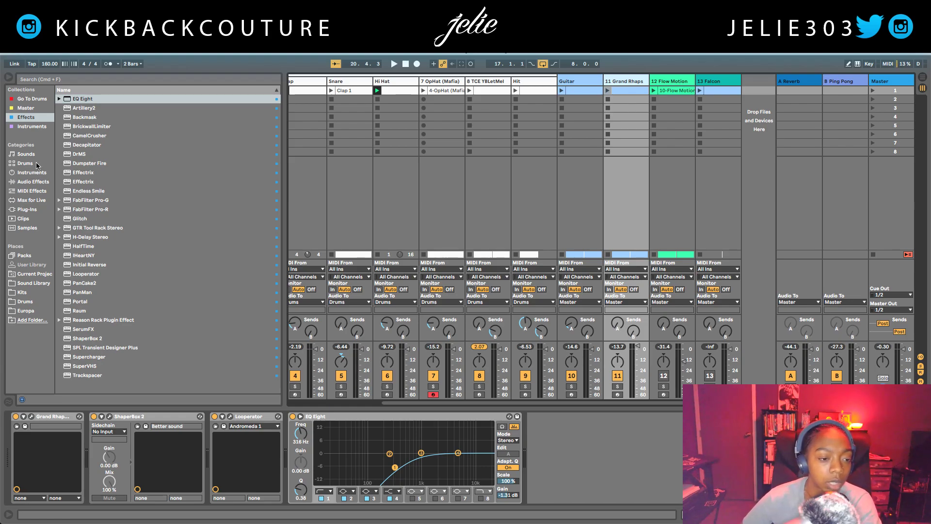
Add DrMS to the 11 Grand Rhaps track, load preset 006 Solar Space and set its mid level to 51 during playback.
double_click(77, 155)
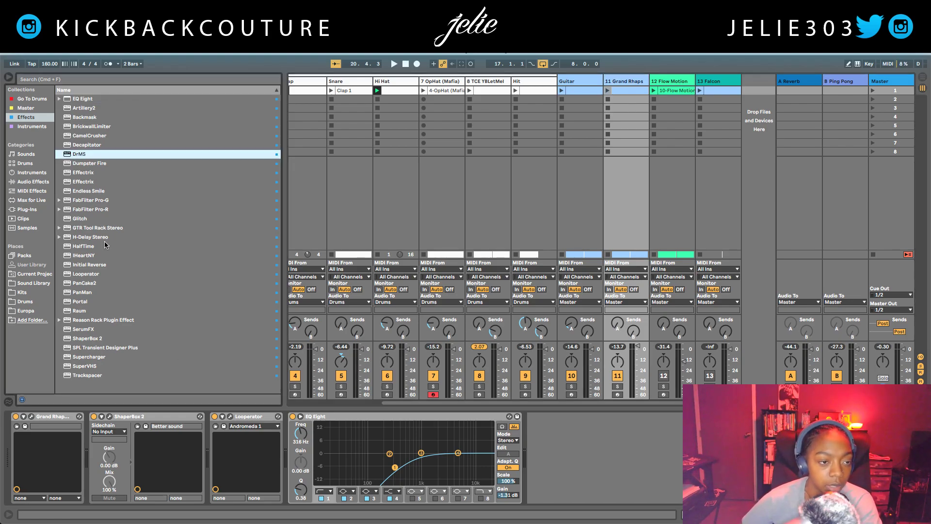
click(412, 209)
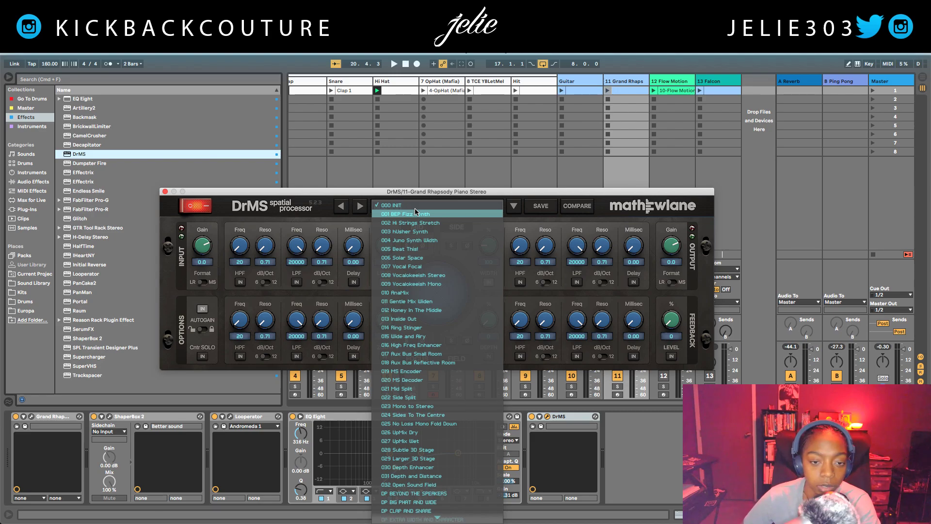
click(425, 258)
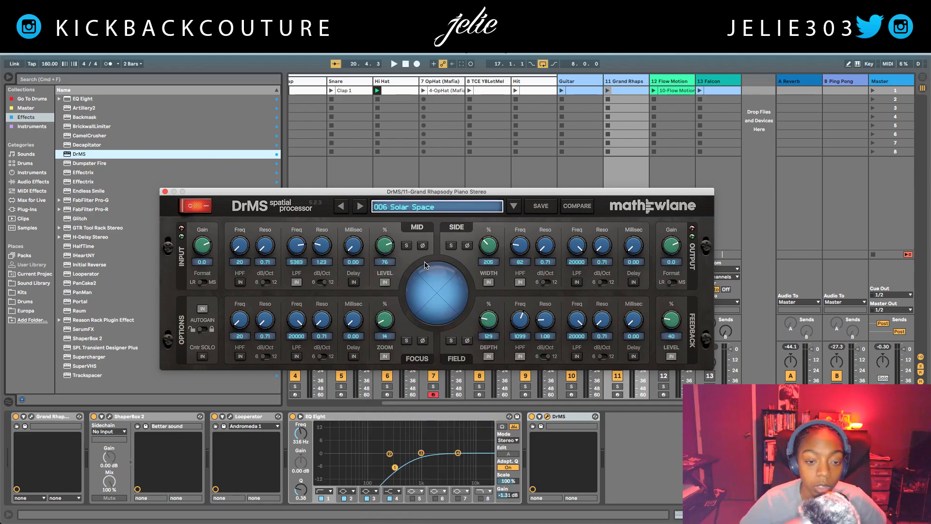
key(space)
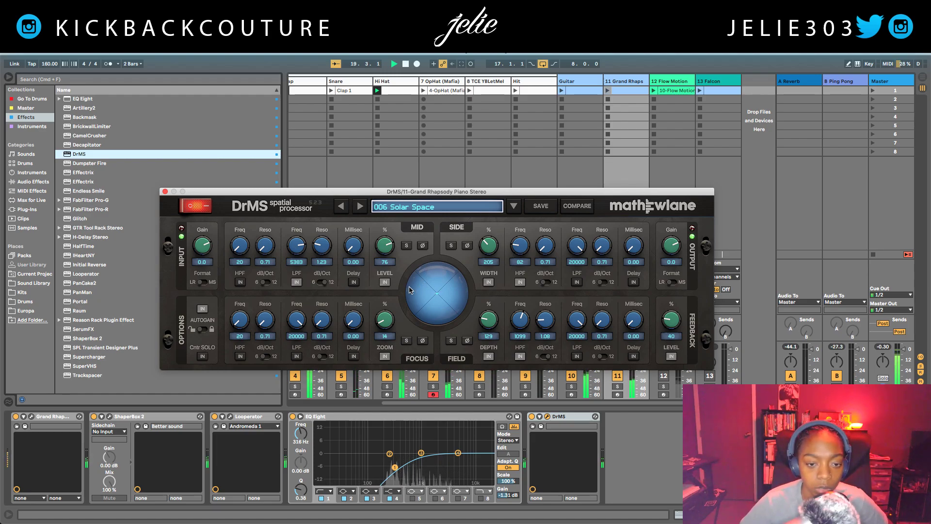
drag(385, 253, 388, 271)
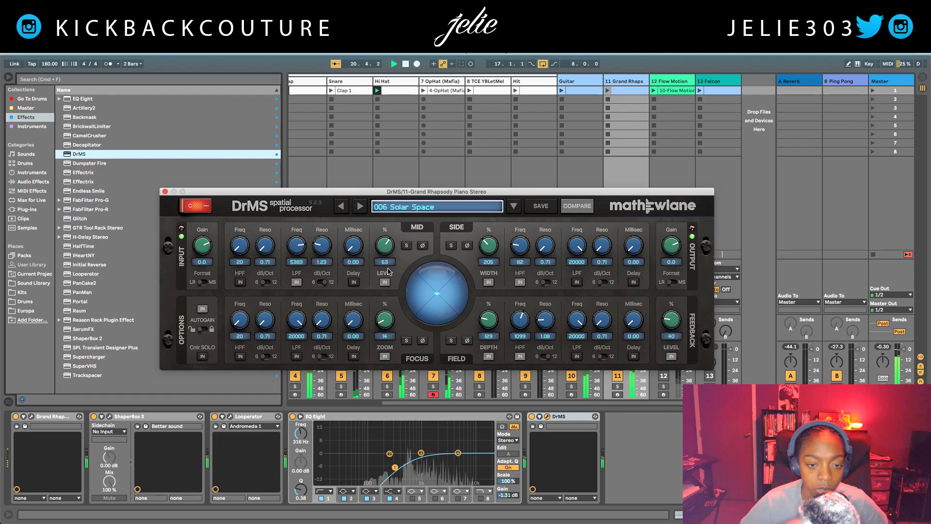
click(385, 283)
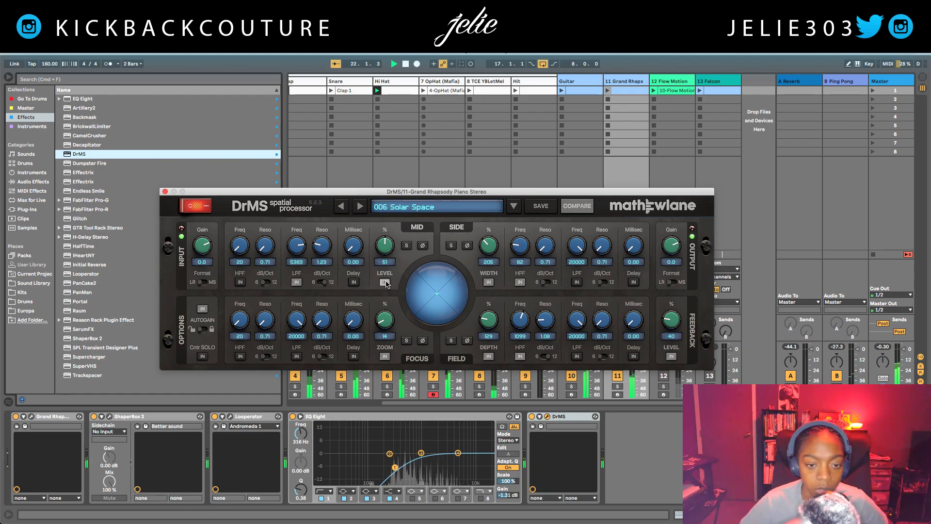
Solo the 11 Grand Rhaps and Guitar tracks, switch the DrMS solo from mid to side and close its window.
drag(400, 192, 341, 157)
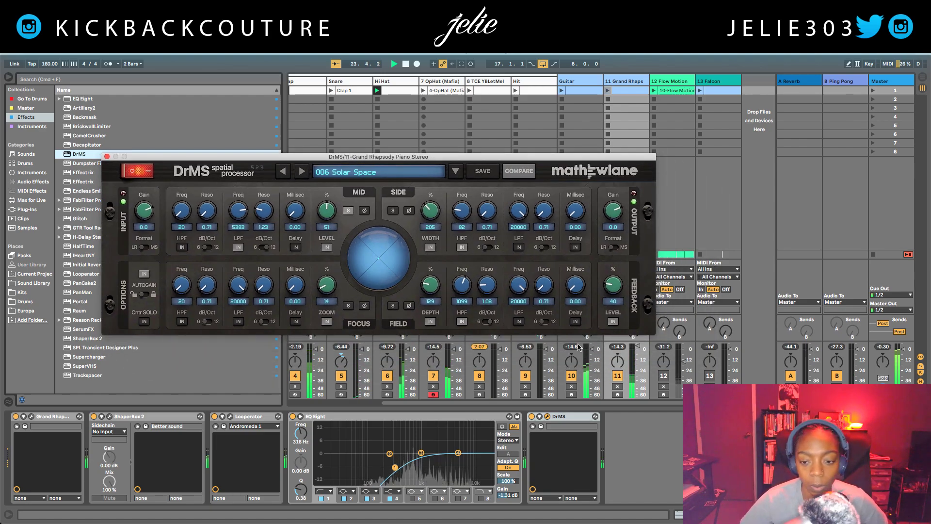
click(618, 387)
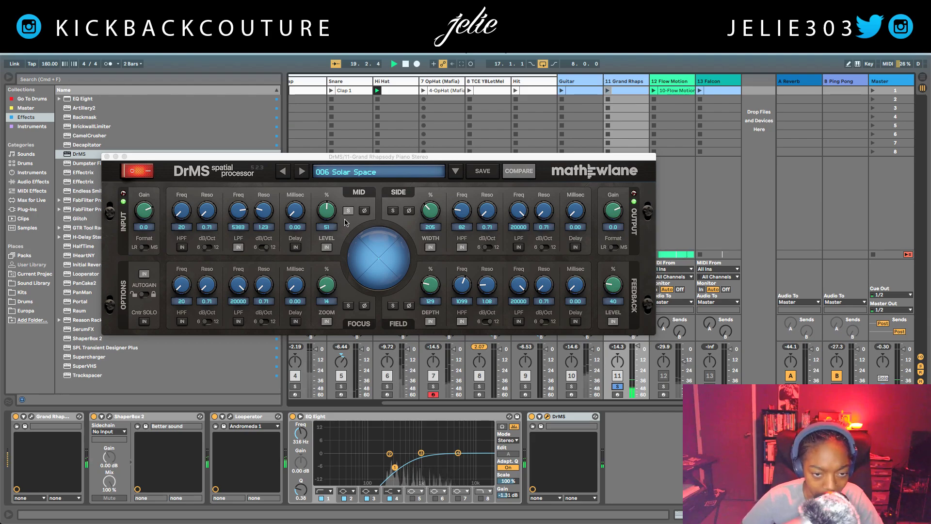
click(349, 212)
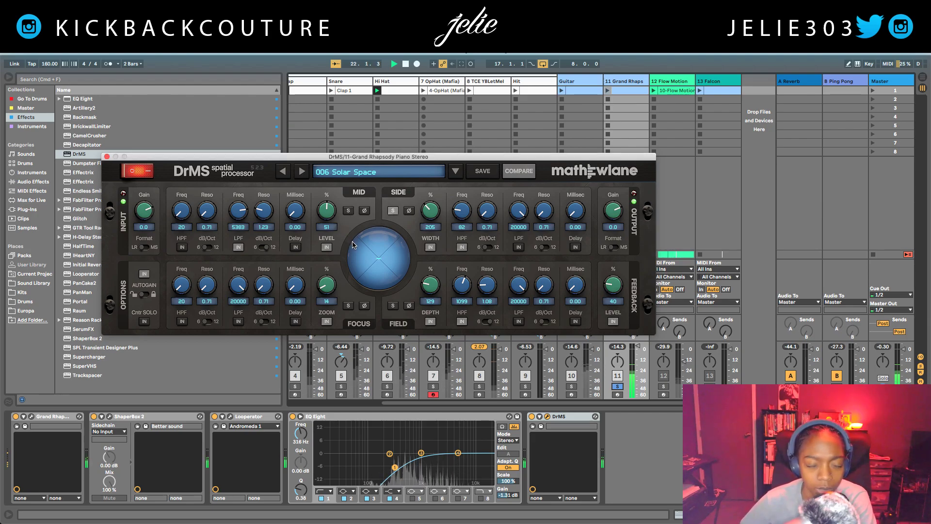
click(571, 387)
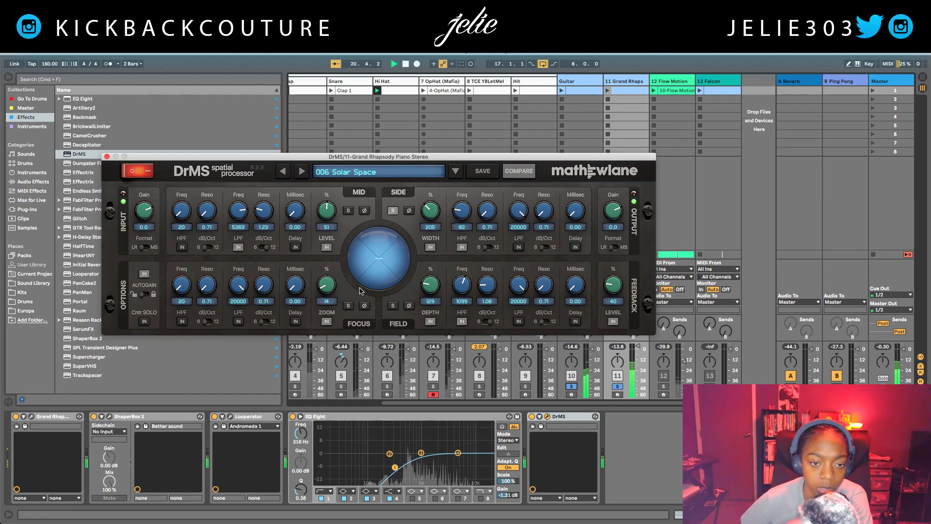
click(108, 156)
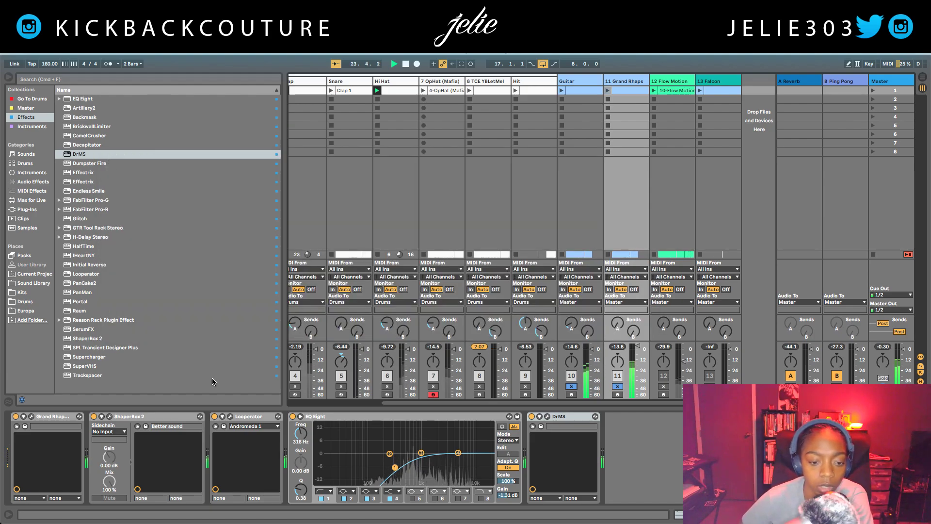
Set the Grand Rhapsody piano's volume to 5.7, close its window and end the soloing of the piano and guitar.
click(31, 416)
click(509, 440)
drag(510, 439, 510, 438)
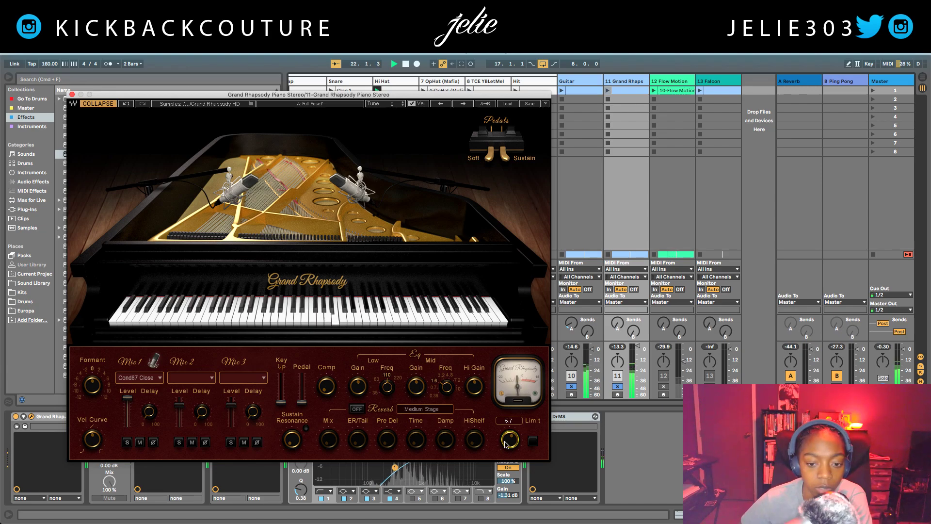
click(73, 95)
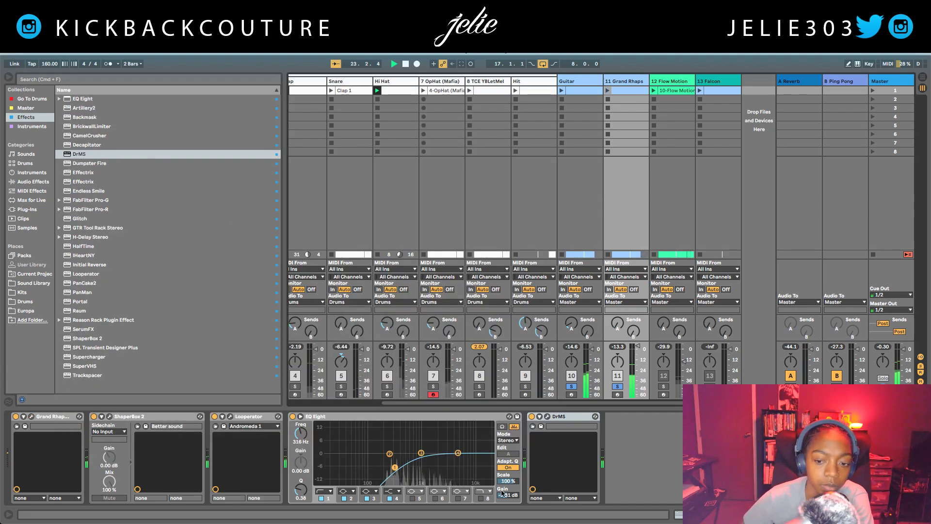
click(617, 386)
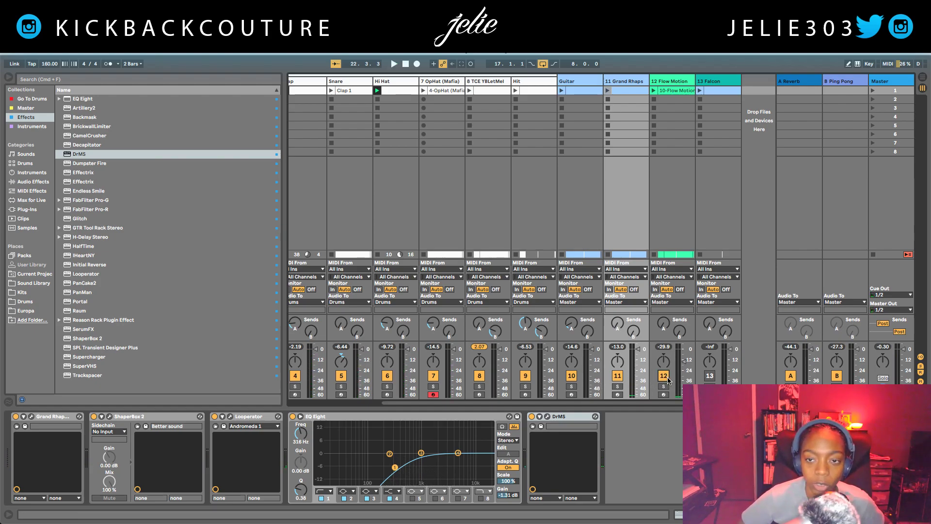
Raise the master volume of the 12 Flow Motion synth slightly while the beat plays and close its window.
click(669, 83)
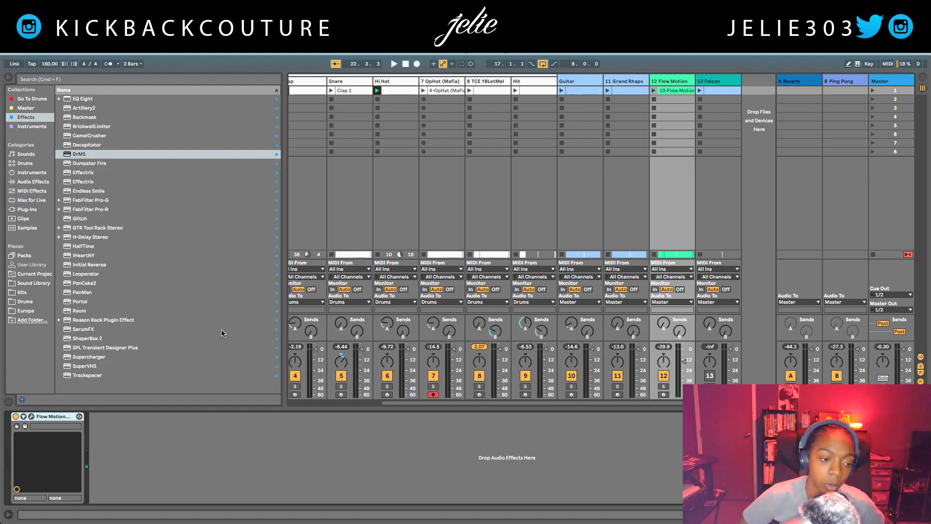
click(32, 416)
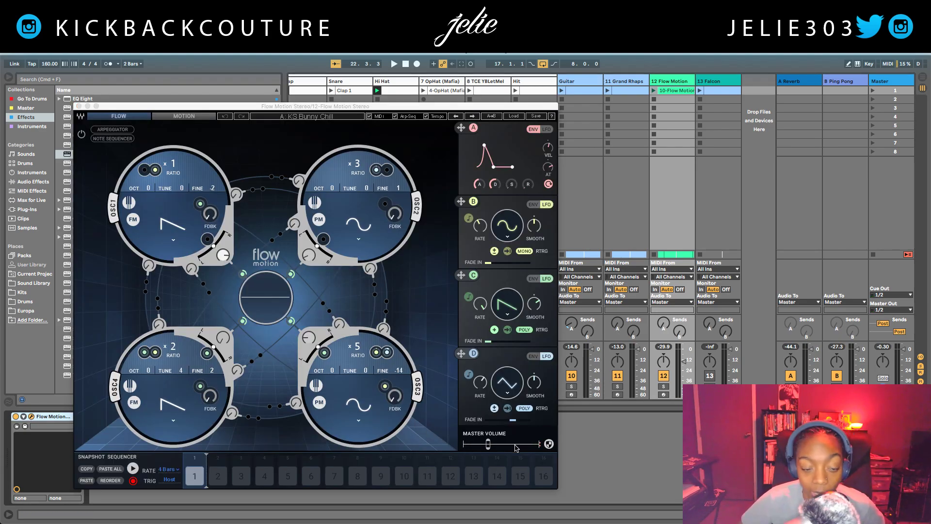
key(space)
mouse_move(488, 445)
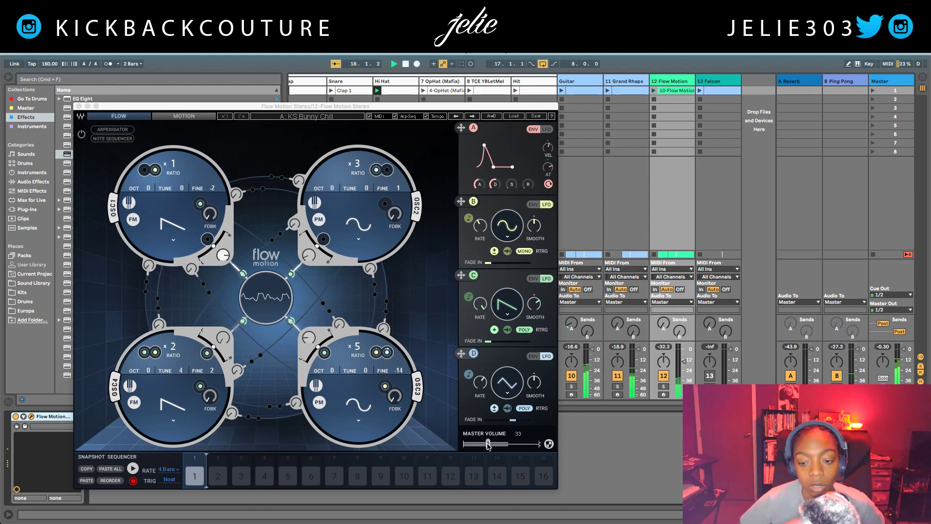
drag(488, 444, 494, 444)
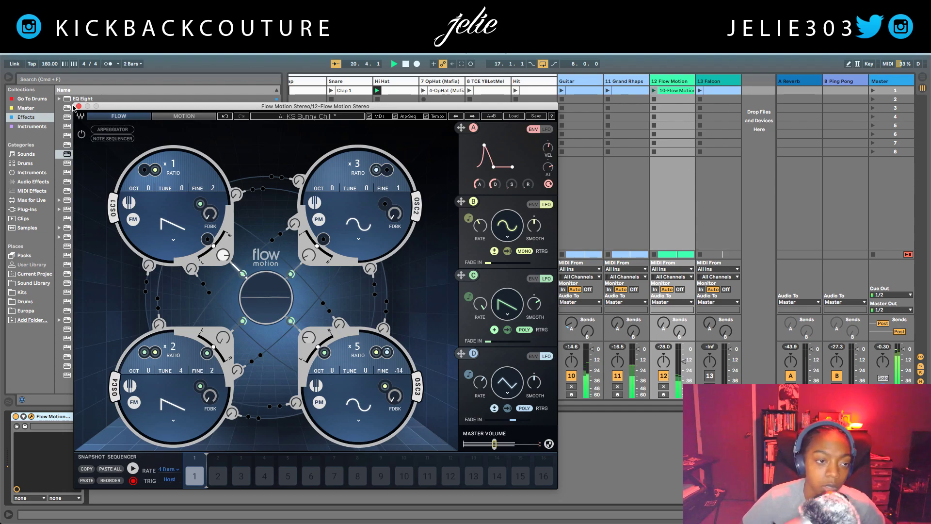
click(79, 106)
Add EQ Eight to the 12 Flow Motion track and make band 1 a low cut at about 255 Hz with Q 0.53.
double_click(82, 98)
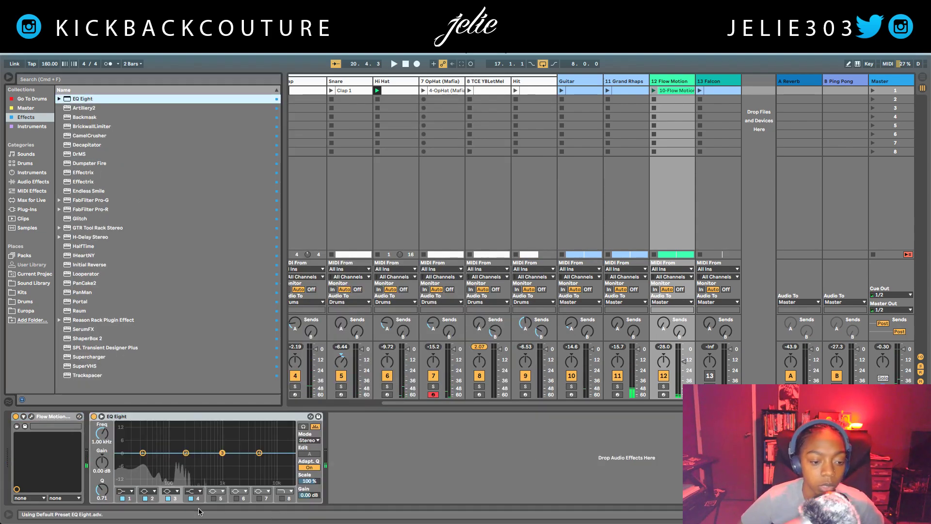
click(125, 491)
click(125, 441)
drag(142, 459, 191, 463)
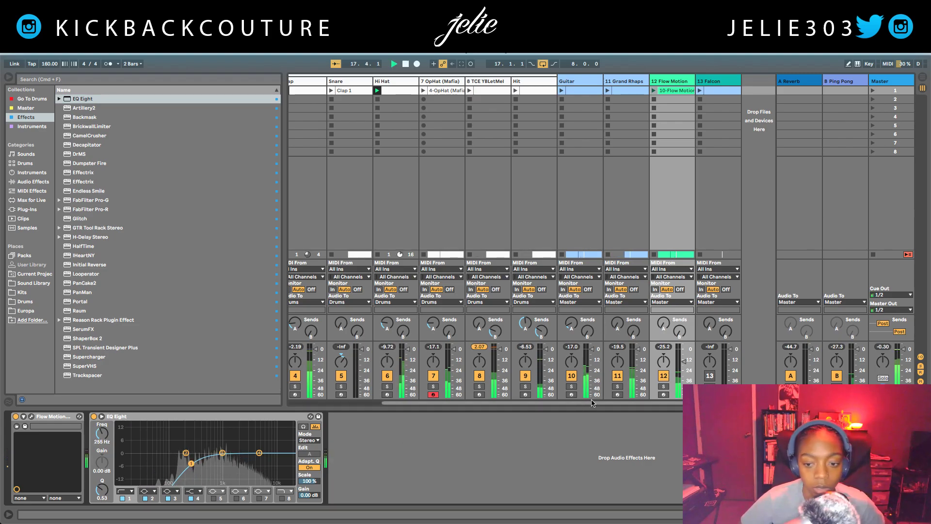
Solo the 12 Flow Motion track and move its EQ Eight low cut to 178 Hz with Q 0.51.
click(664, 386)
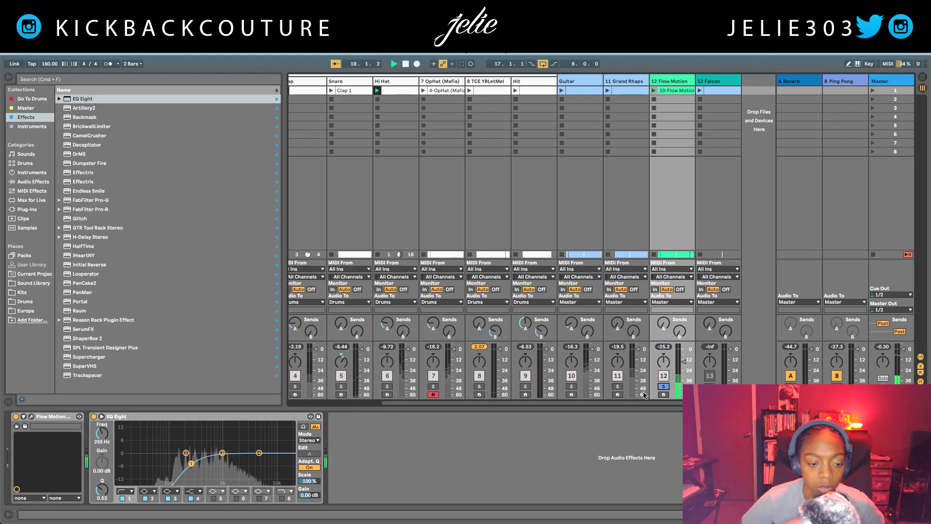
drag(191, 463, 183, 464)
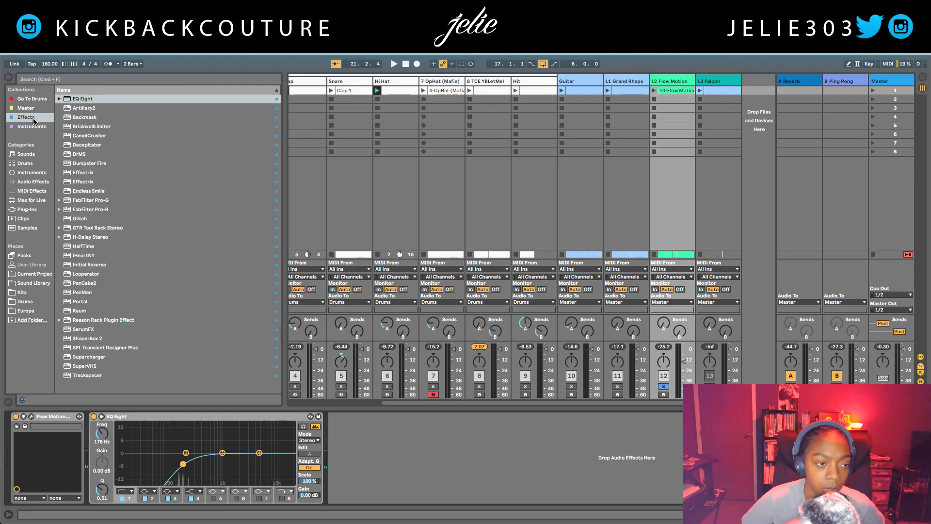
Add PanCake2 to the 12 Flow Motion track and set its LFO rate to 1 Bar (4/4).
double_click(84, 283)
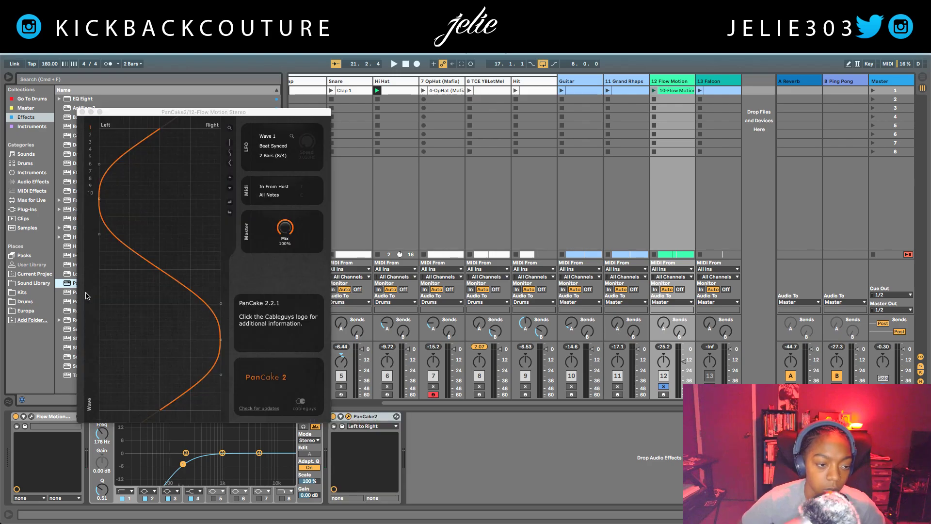
click(270, 156)
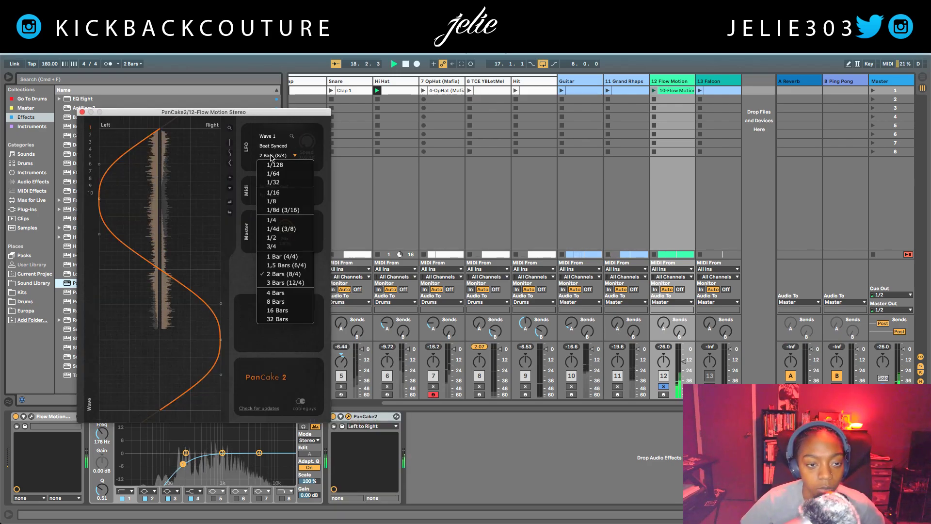
click(281, 256)
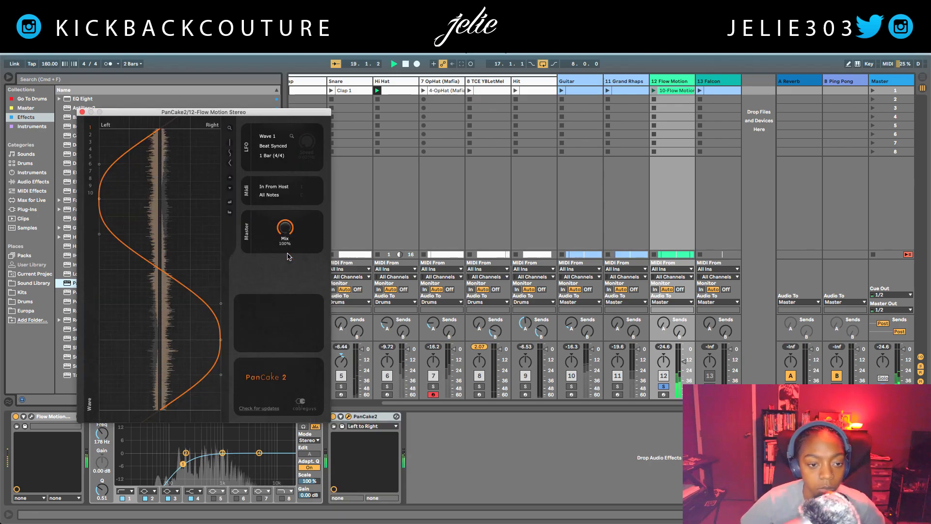
Try PanCake2's LFO rates 1,5 Bars (6/4), 1/4 and 1/2 during playback, and return to 1 Bar (4/4).
click(272, 156)
click(288, 264)
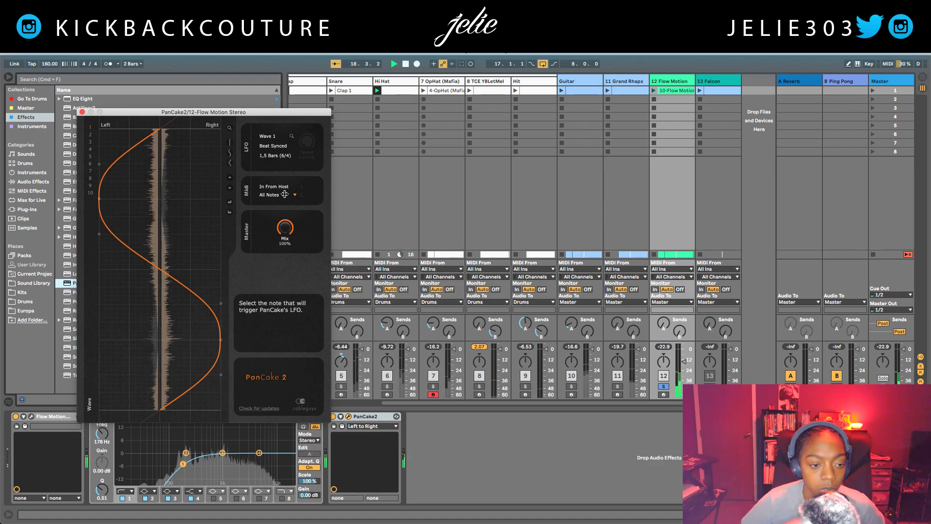
click(275, 156)
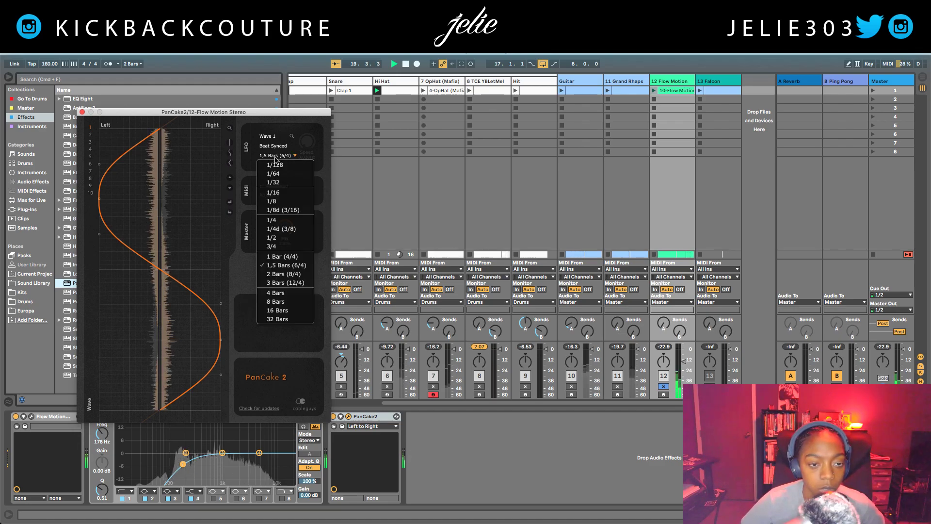
click(284, 218)
click(264, 155)
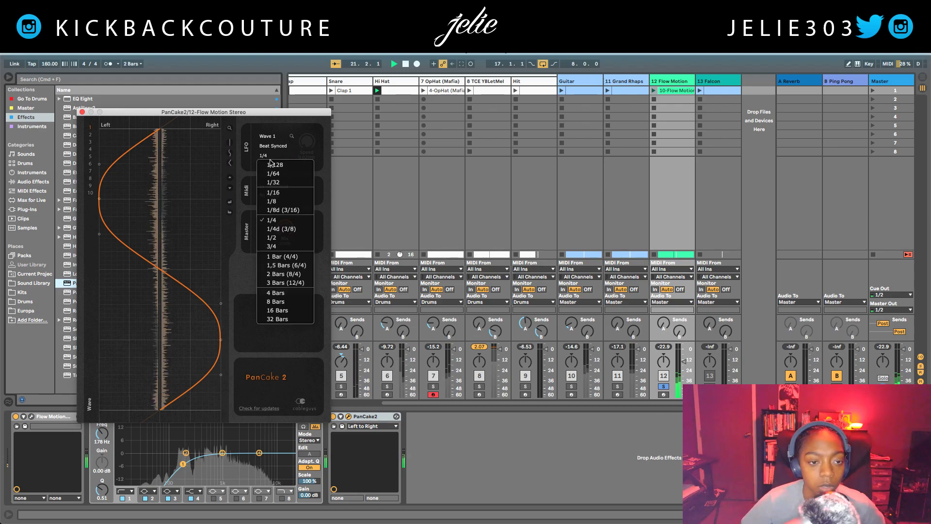
click(271, 238)
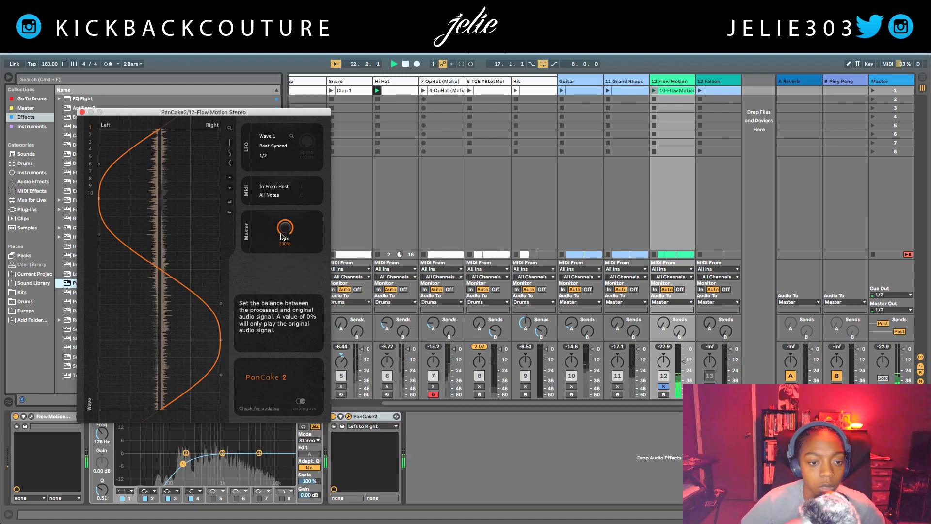
click(270, 161)
click(271, 258)
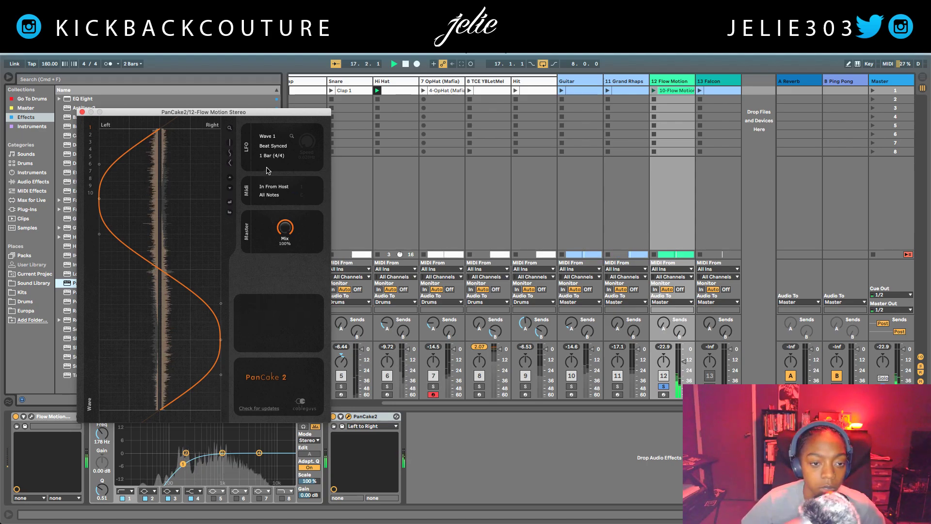
Set PanCake2's mix to 67%, close its window and end the soloing of the 12 Flow Motion track.
drag(273, 224, 272, 255)
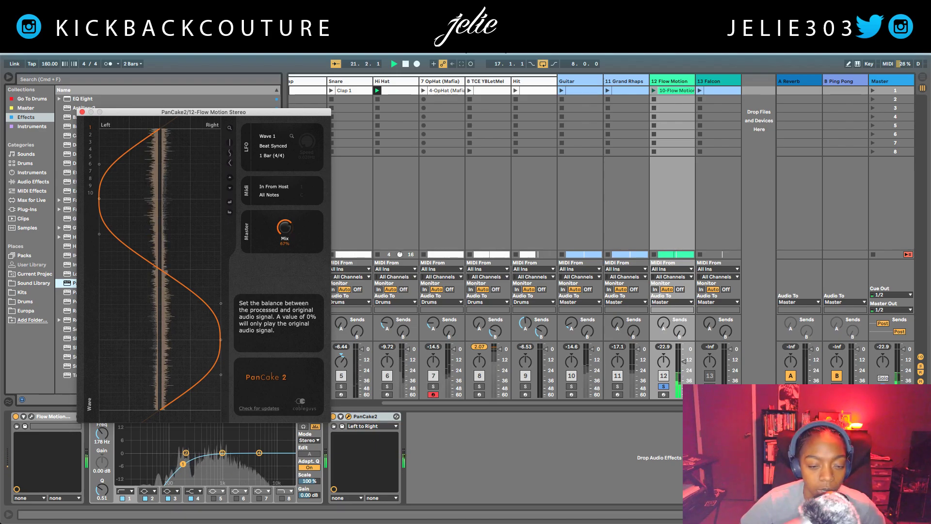
click(82, 112)
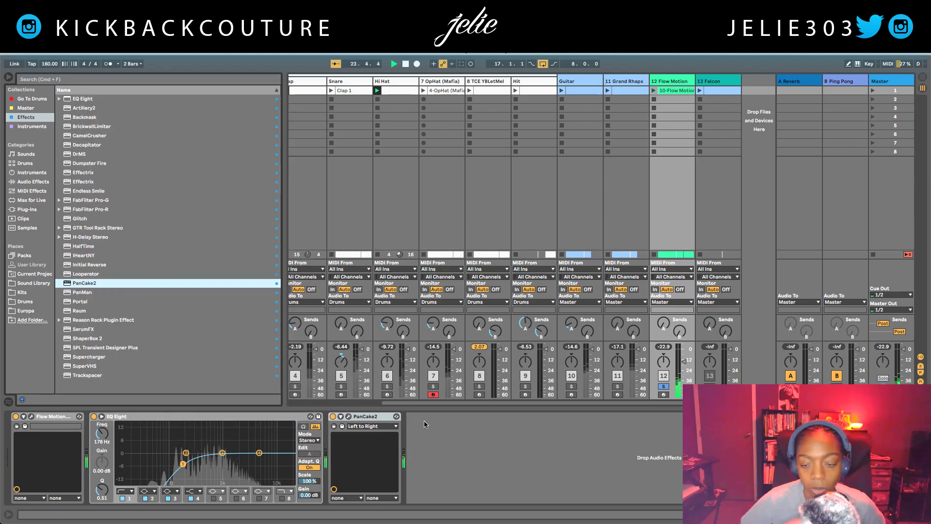
click(663, 386)
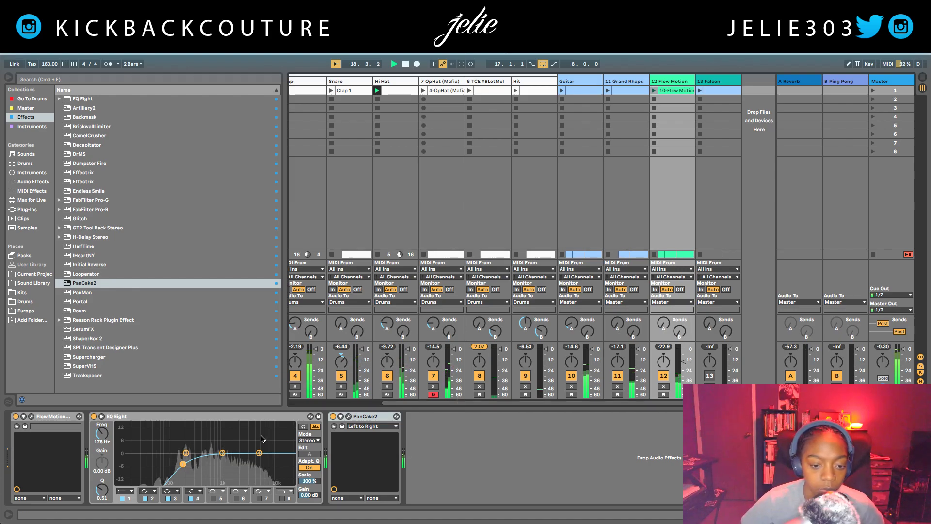
Fine-tune the master volume of the Flow Motion synth while the beat plays and close its window.
click(32, 416)
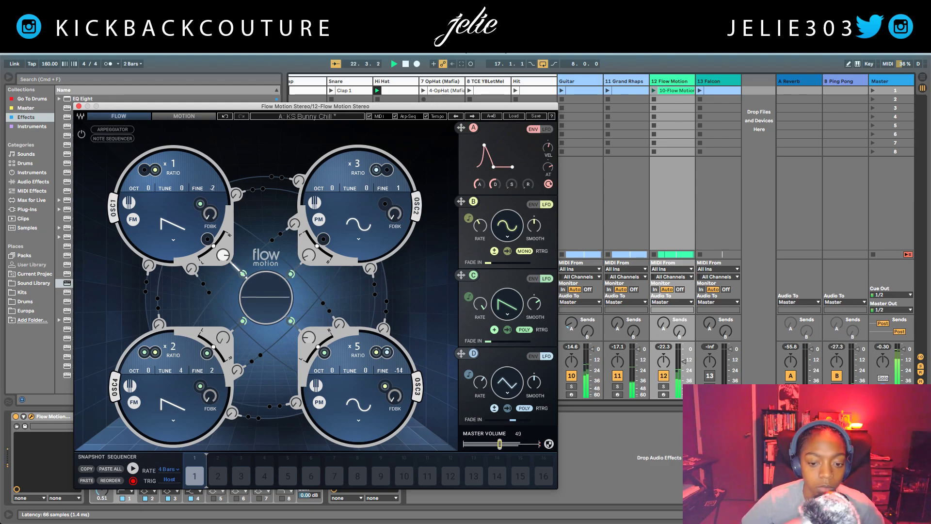
drag(498, 444, 498, 444)
click(78, 106)
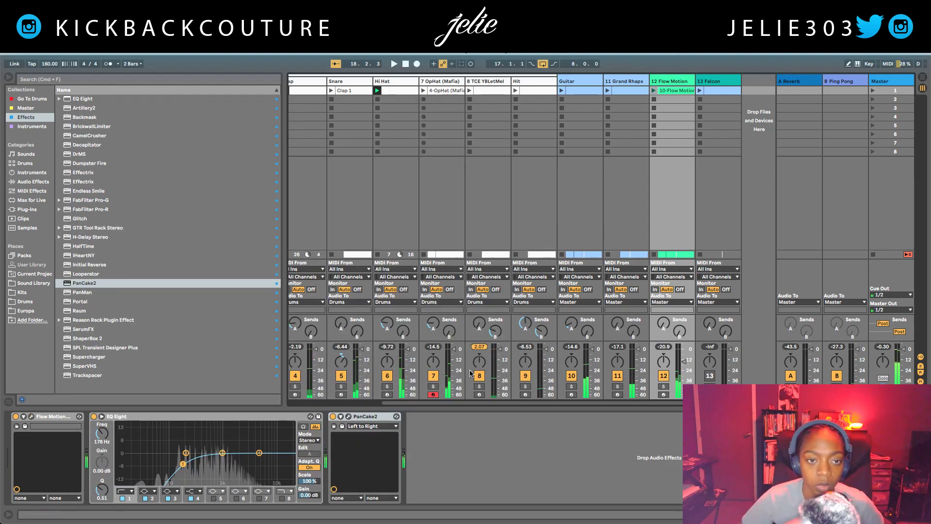
Play the beat to check the 8 TCE YBLetMel clap, and set the Hit track's Water Drip sample volume to -4.50 dB.
scroll(485, 368, left, 4)
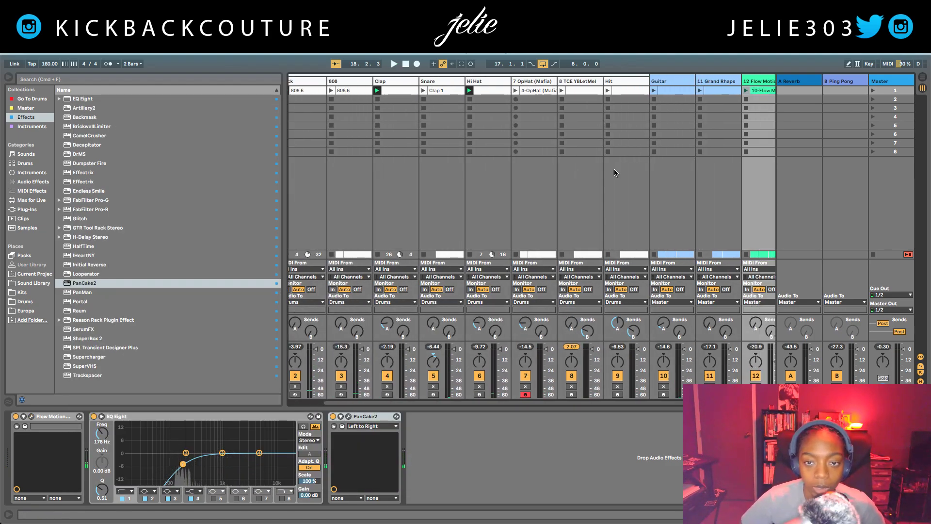
click(589, 80)
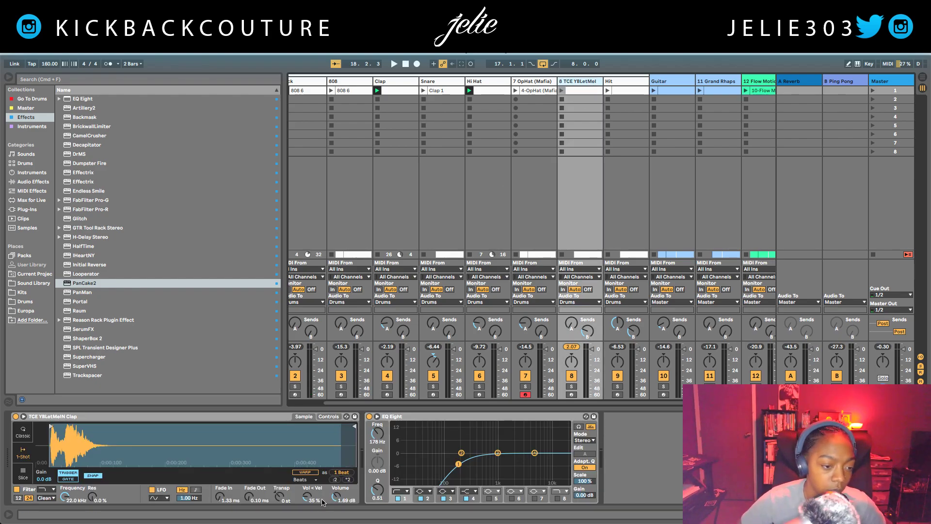
key(space)
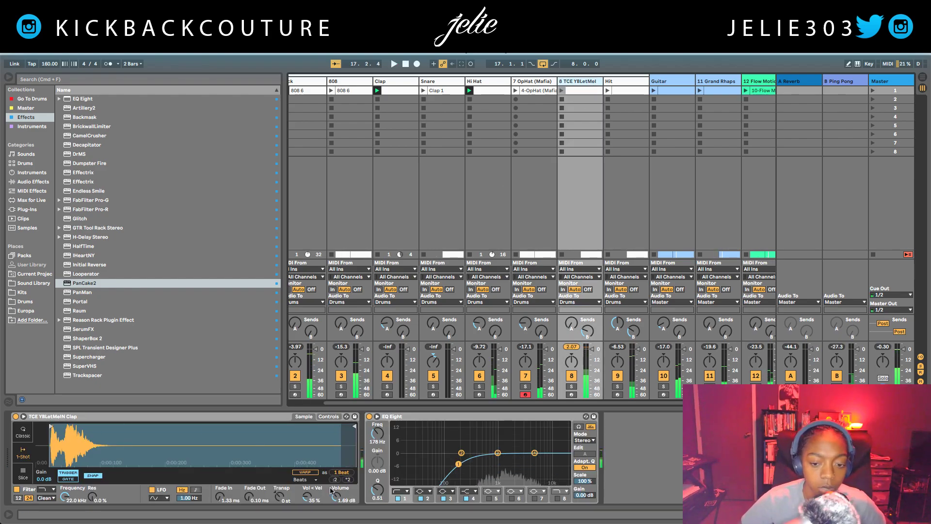
click(634, 83)
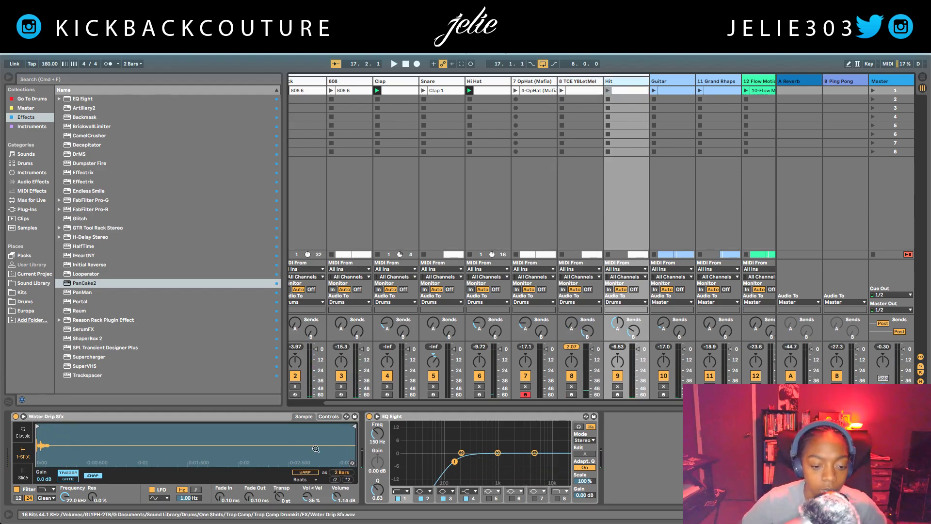
drag(336, 494, 338, 498)
key(space)
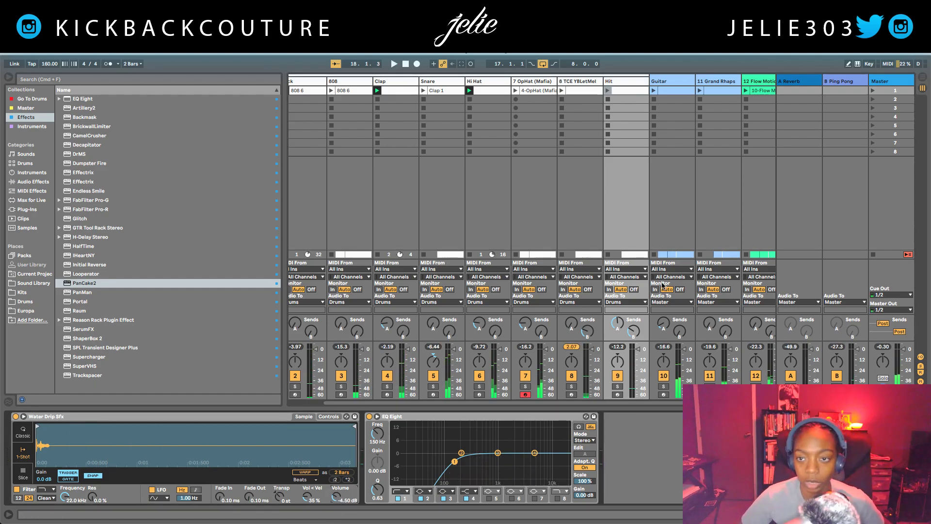
In the arrangement, loop the 13 Falcon clip spanning bars 41 to 49 and return to the session mixer.
key(ctrl+shift+t)
click(705, 379)
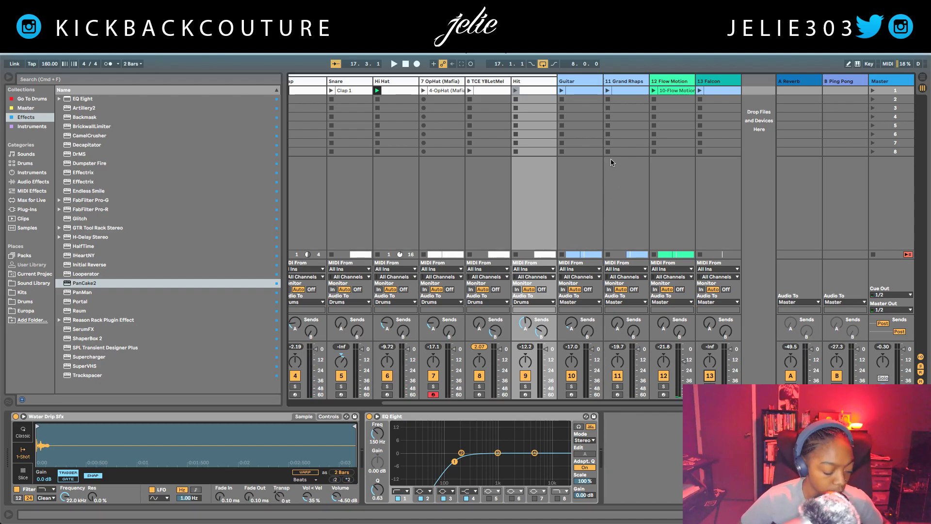
key(Tab)
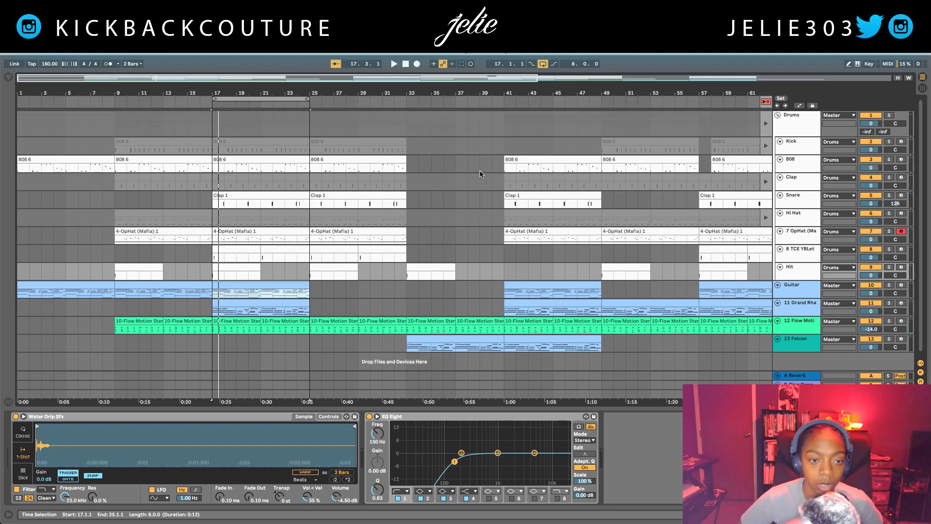
scroll(479, 170, down, 1)
click(413, 269)
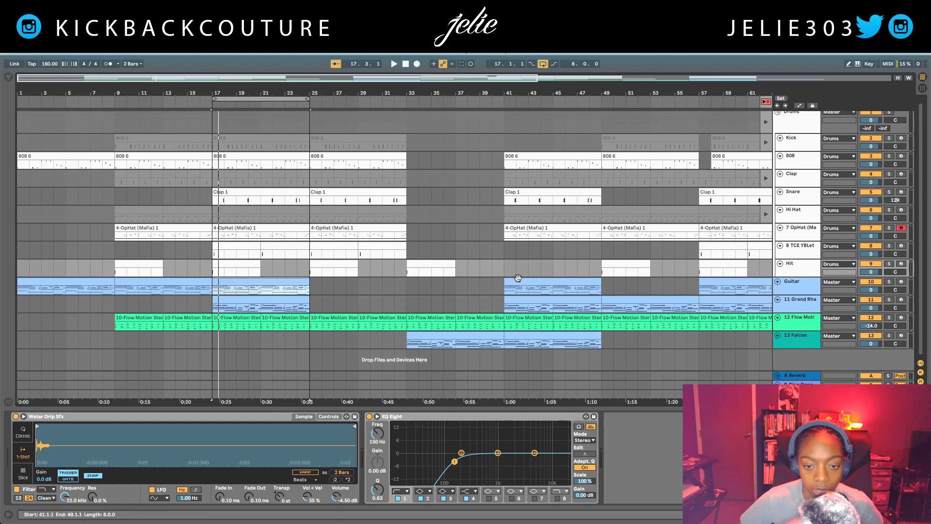
right_click(531, 340)
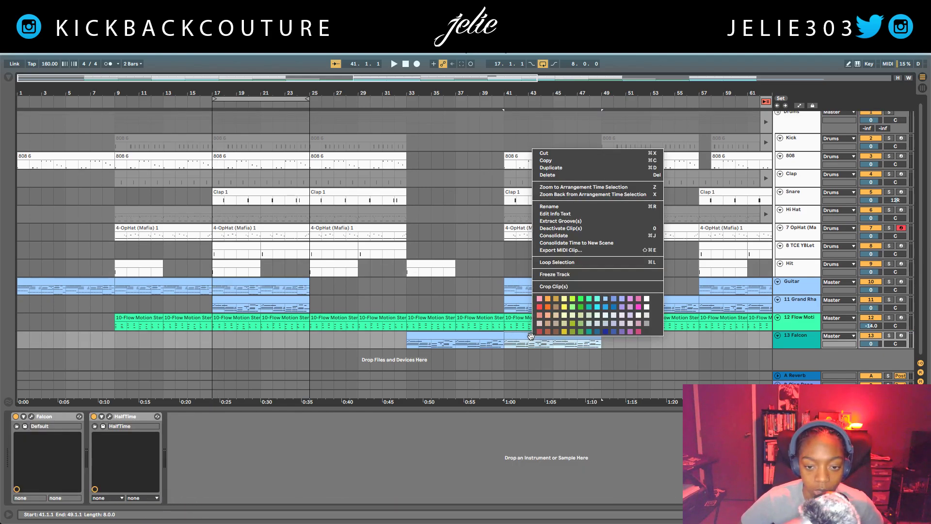
click(570, 262)
key(Tab)
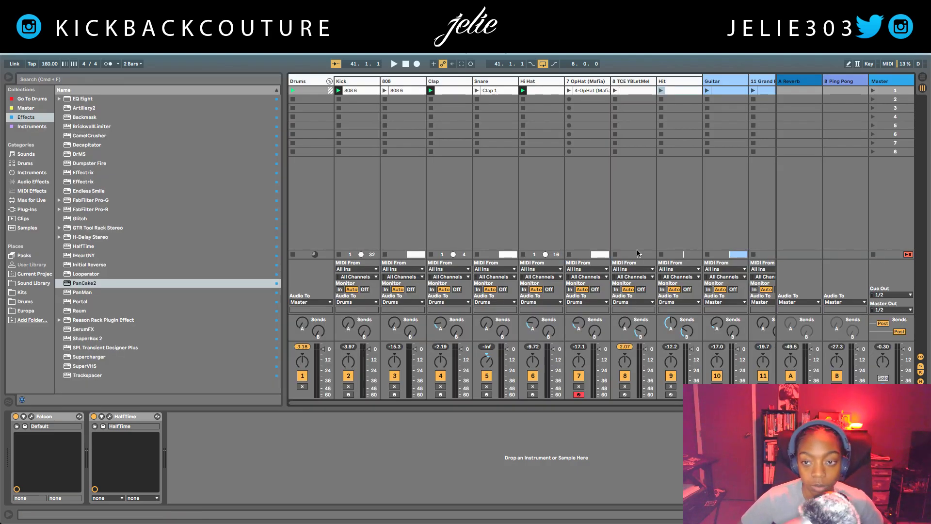
Add EQ Eight to the 13 Falcon track with a band 1 low cut at 310 Hz, Q 0.53, and an output gain of -2.81 dB.
scroll(738, 185, right, 2)
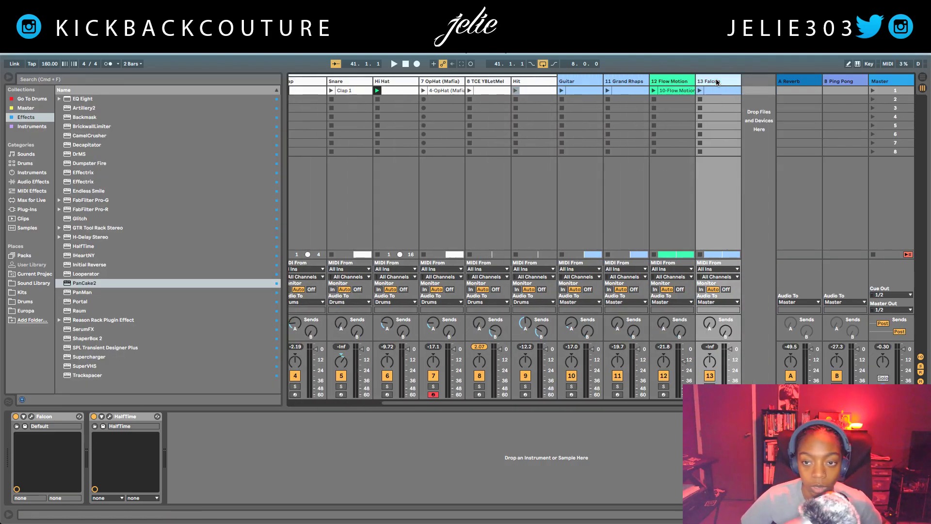
double_click(84, 98)
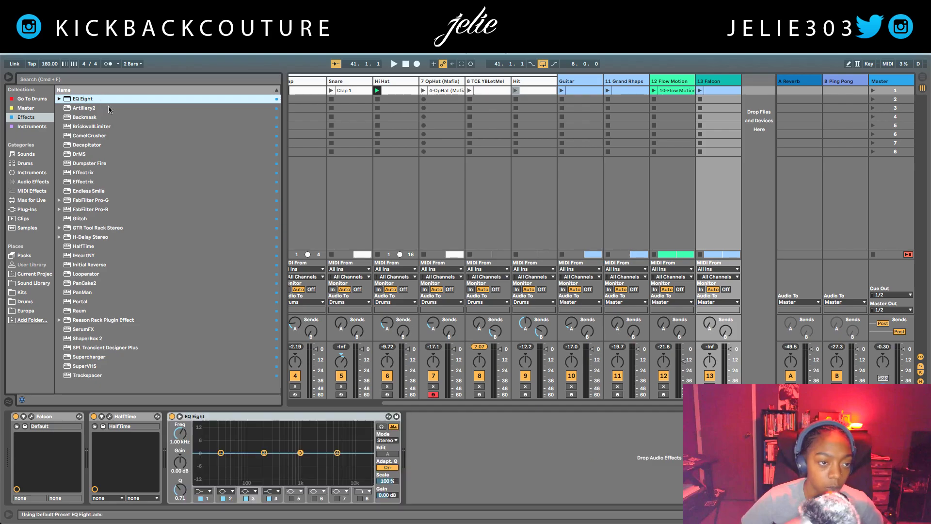
click(204, 490)
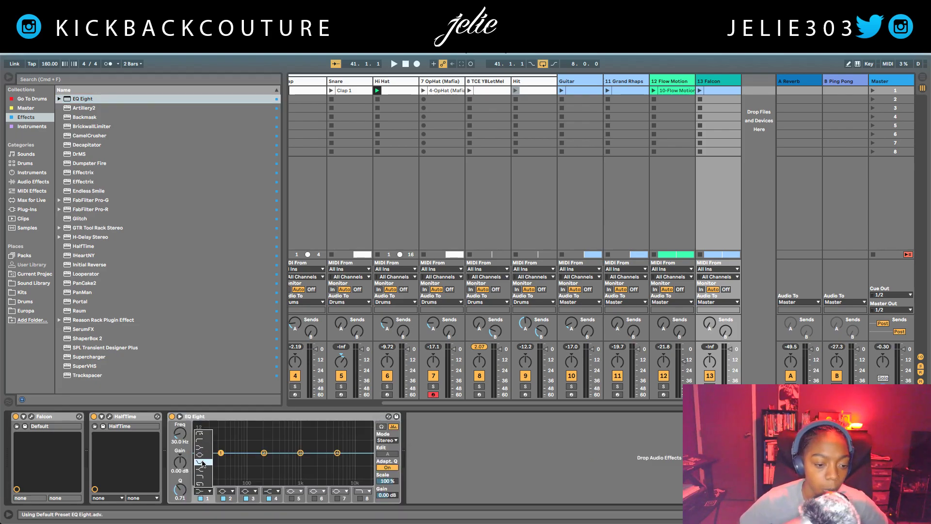
click(202, 446)
drag(219, 455, 273, 463)
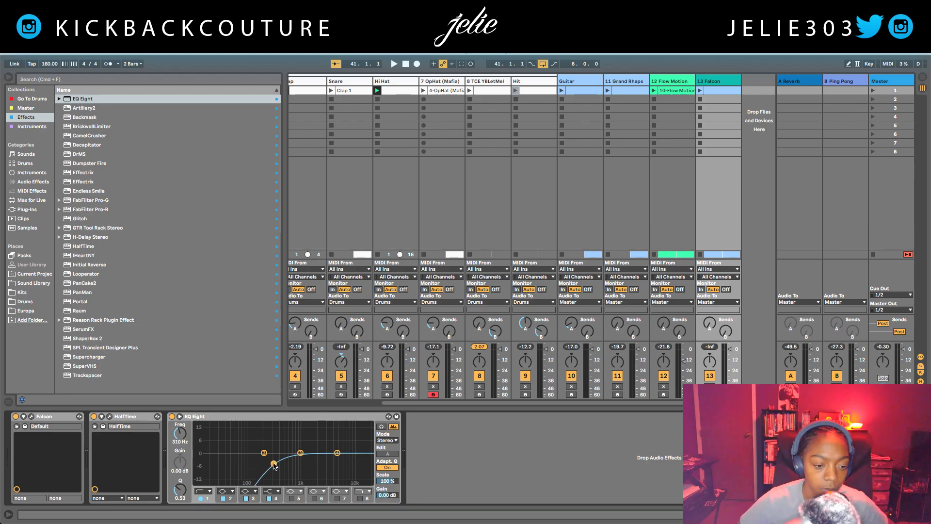
key(space)
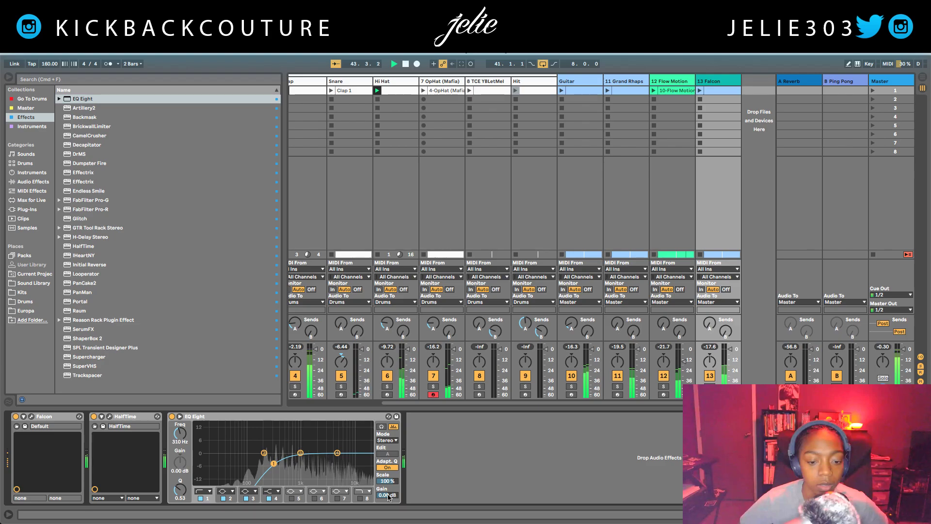
drag(387, 495, 386, 506)
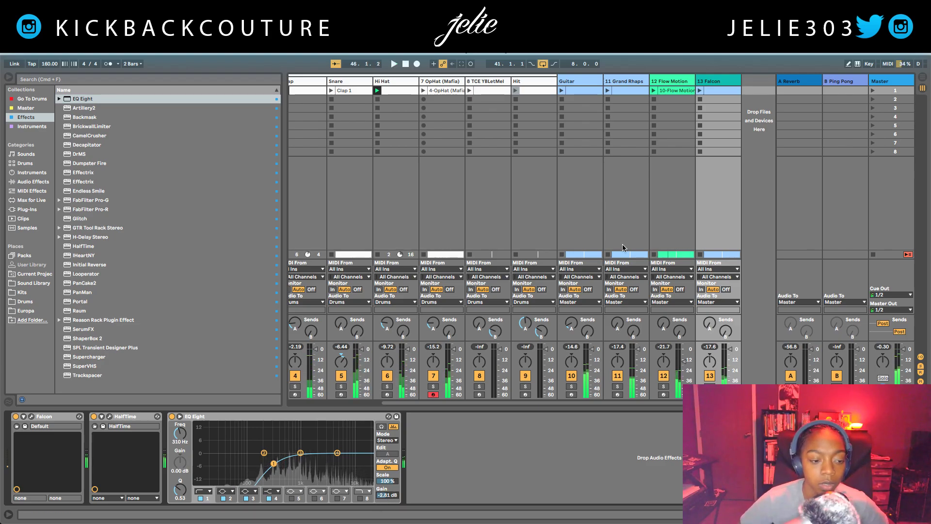
Inspect the Falcon instrument's patch and the HalfTime effect's settings on the 13 Falcon track, and close both windows.
click(30, 417)
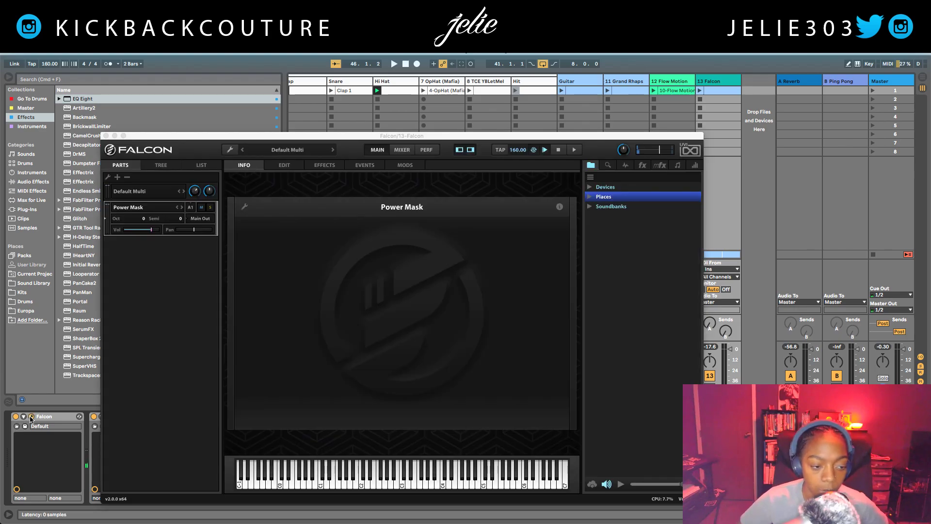
click(145, 203)
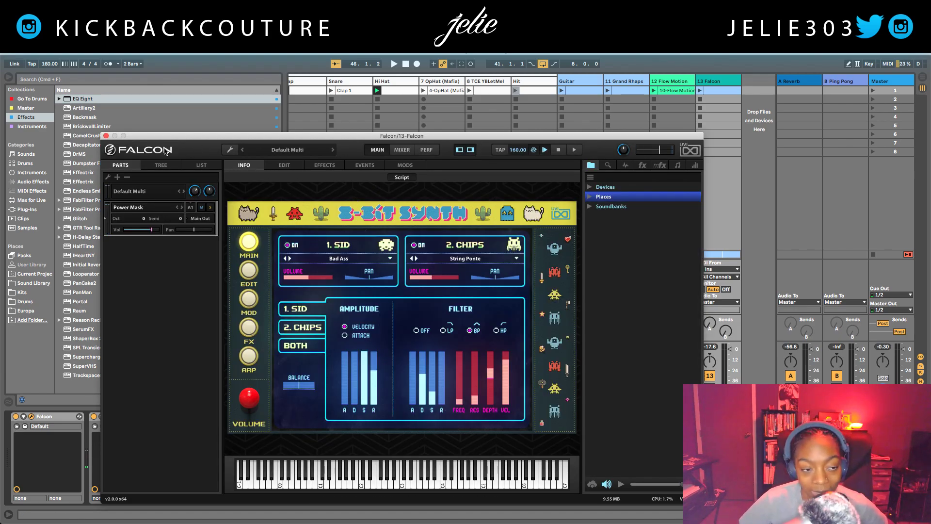
click(106, 137)
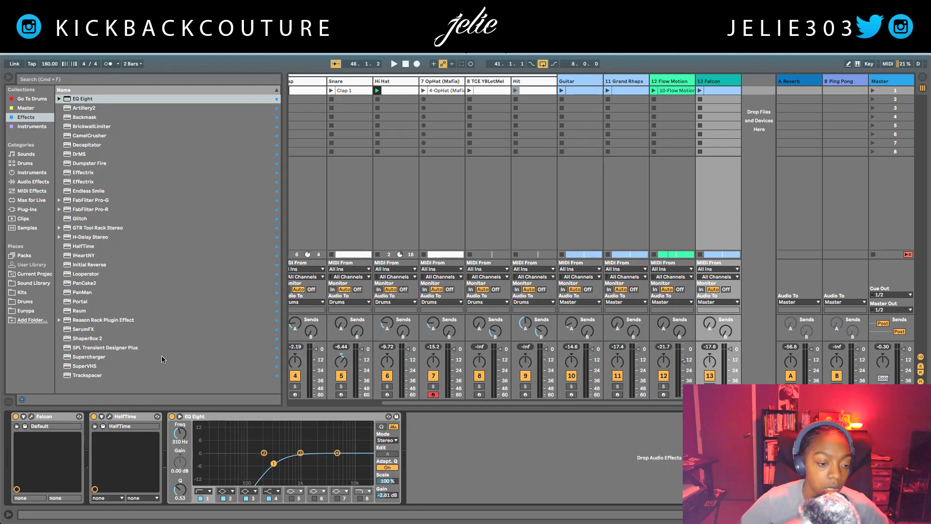
click(109, 416)
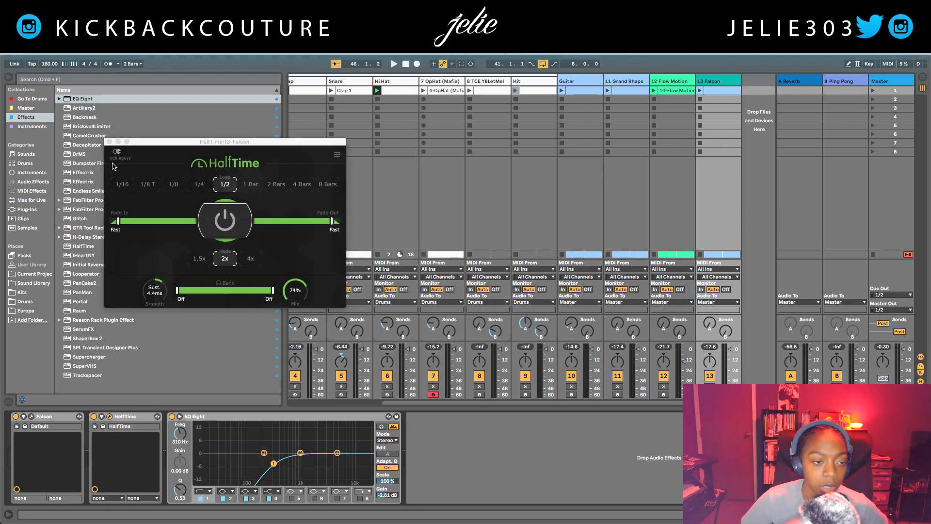
click(108, 141)
Raise the 13 Falcon low cut slightly during playback and enable band 8 as a high cut at 3.52 kHz with Q 0.45.
key(space)
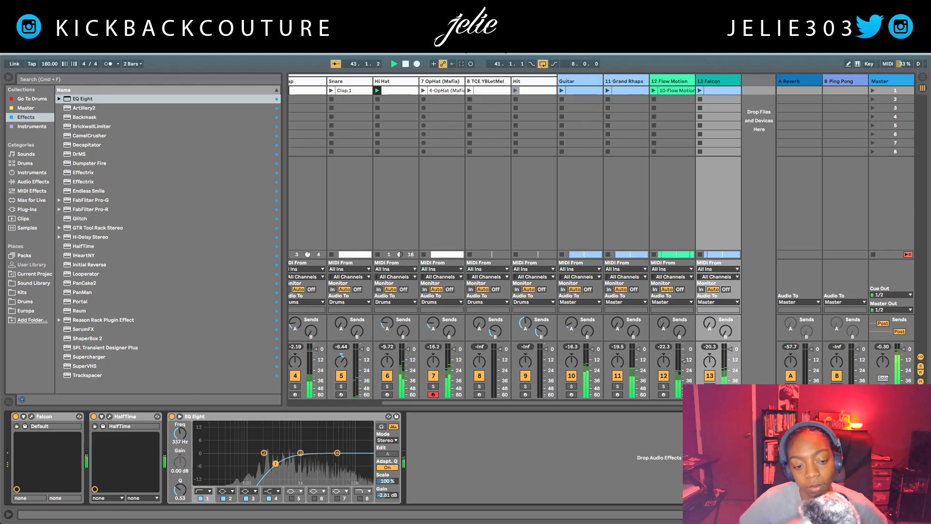
drag(273, 463, 277, 464)
click(360, 498)
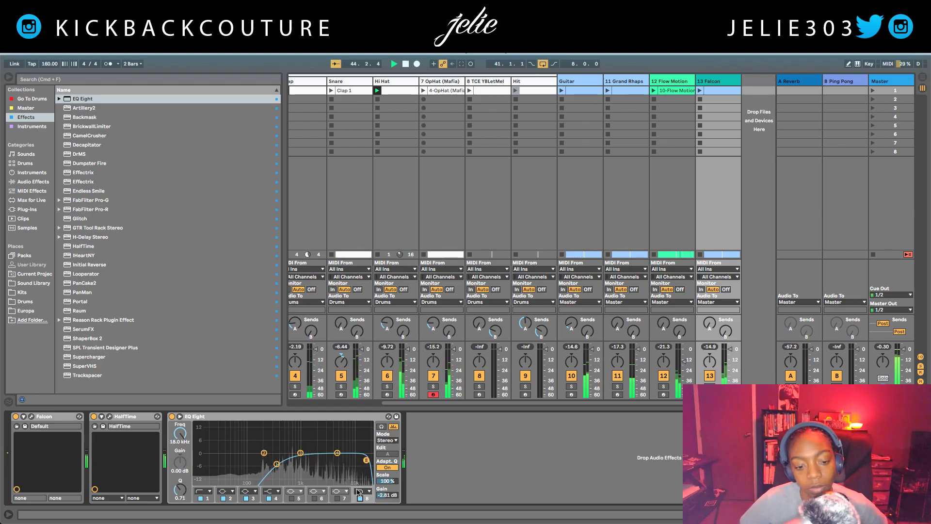
drag(365, 464, 329, 465)
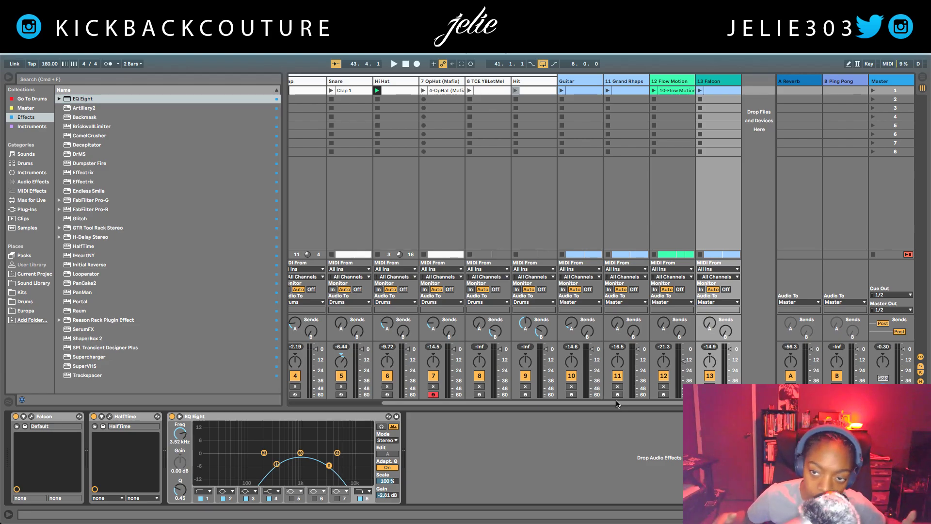
Select the 808 track to show its 808_Escobar sample and effect chain.
drag(617, 404, 522, 404)
click(403, 204)
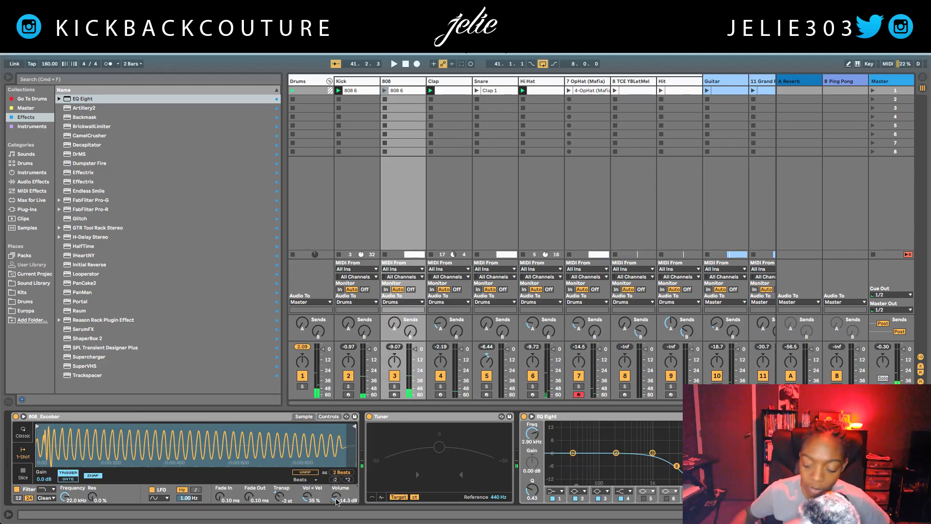